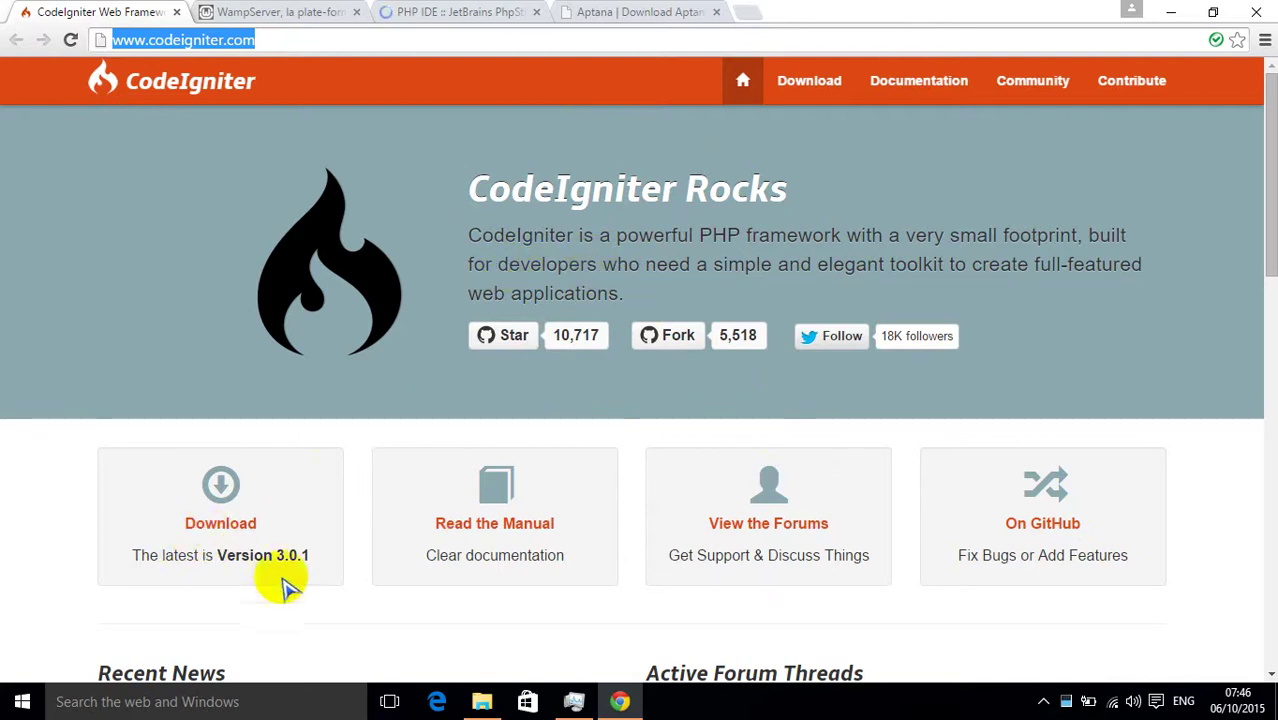
# - Review the CodeIgniter home page, covering the latest version, the GitHub features, Recent News and the Why CodeIgniter section
pyautogui.moveTo(229, 557); pyautogui.dragTo(316, 572)
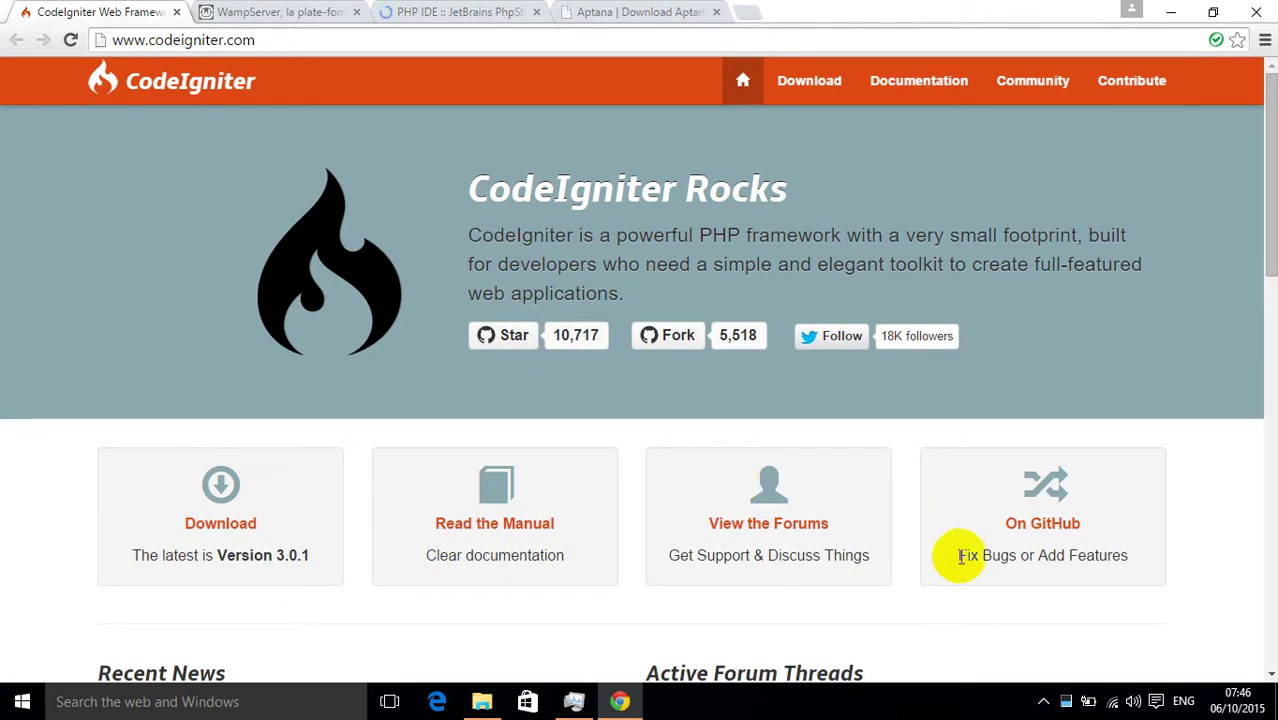
pyautogui.moveTo(956, 557); pyautogui.dragTo(1130, 559)
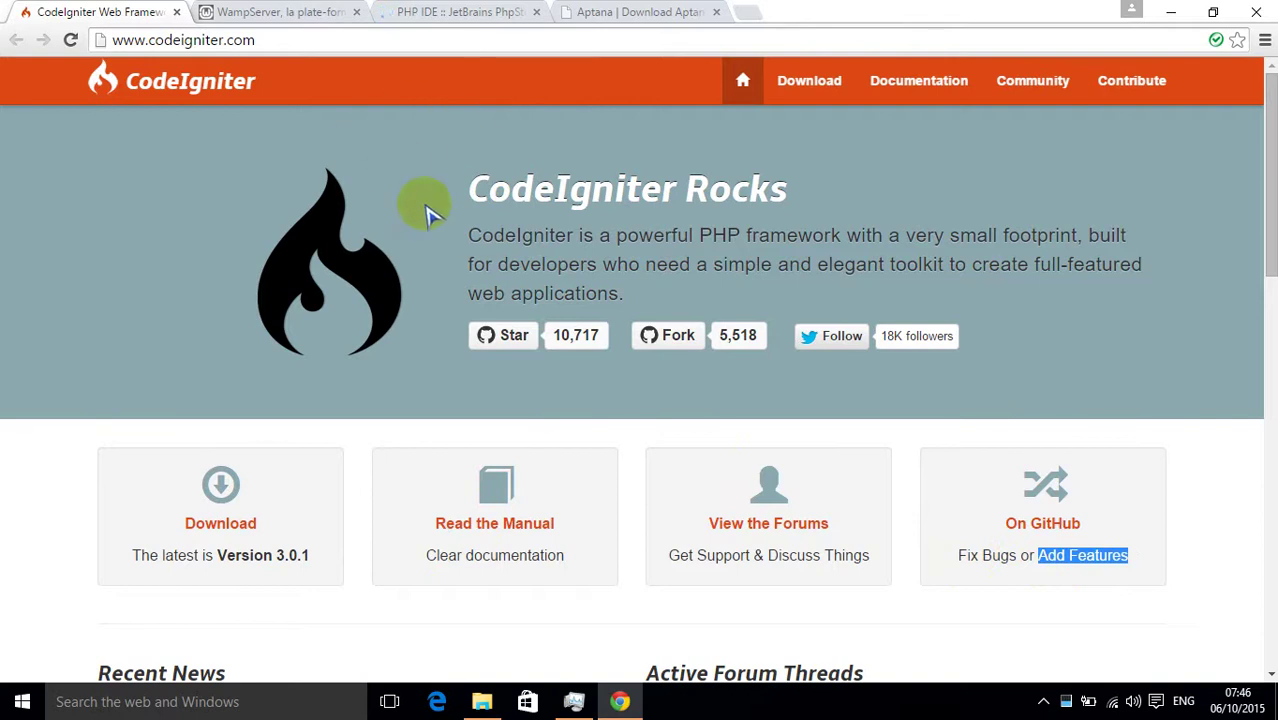
pyautogui.scroll(-4, 640, 340)
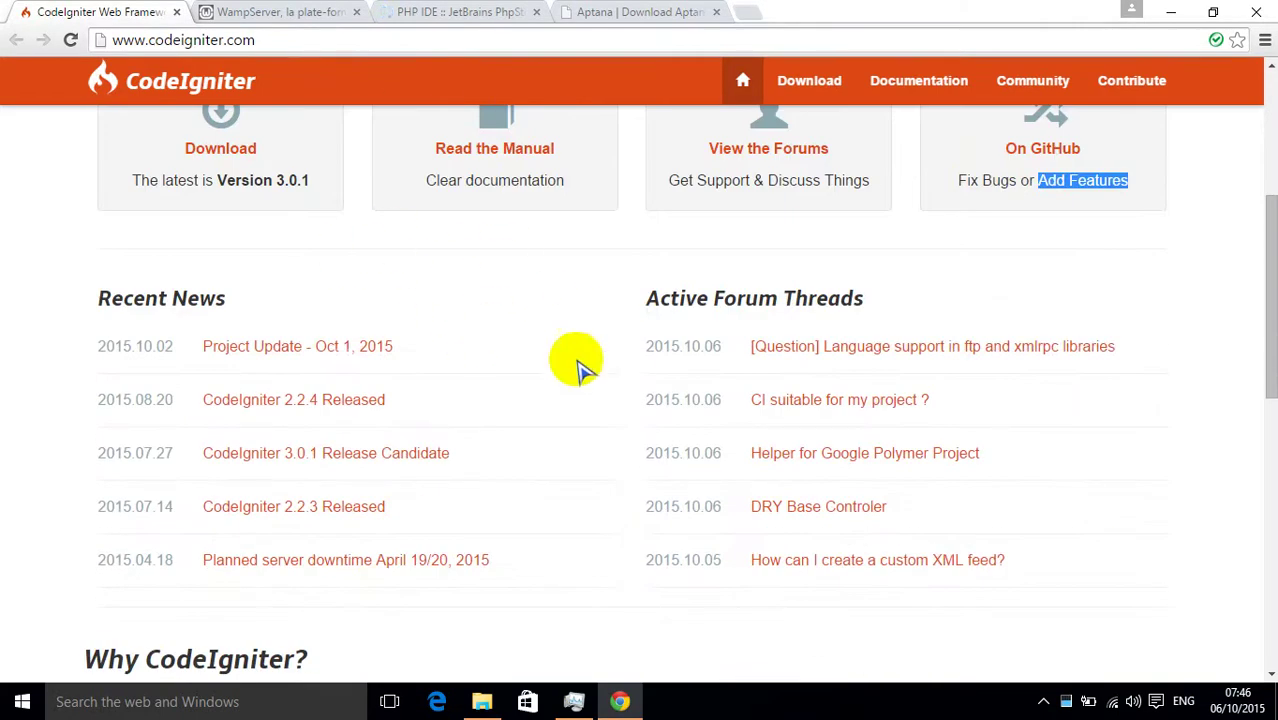
pyautogui.scroll(-2, 505, 270)
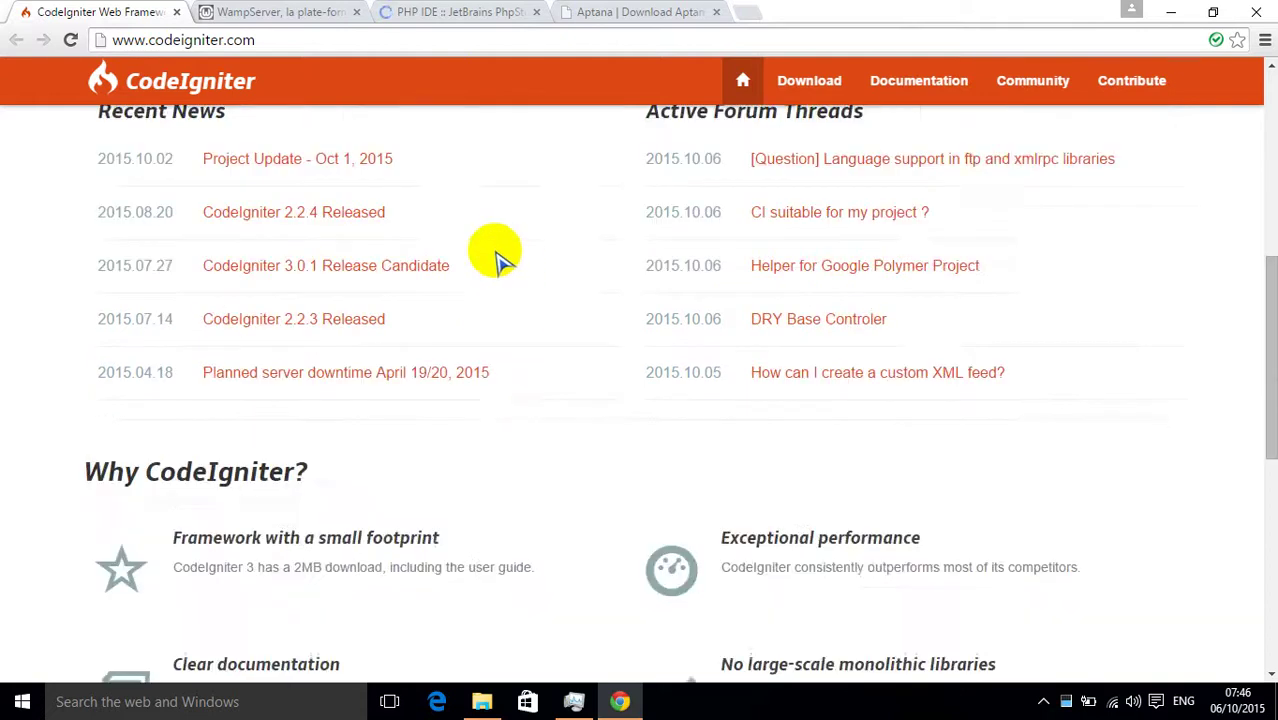
pyautogui.scroll(-4, 500, 258)
pyautogui.scroll(2, 494, 252)
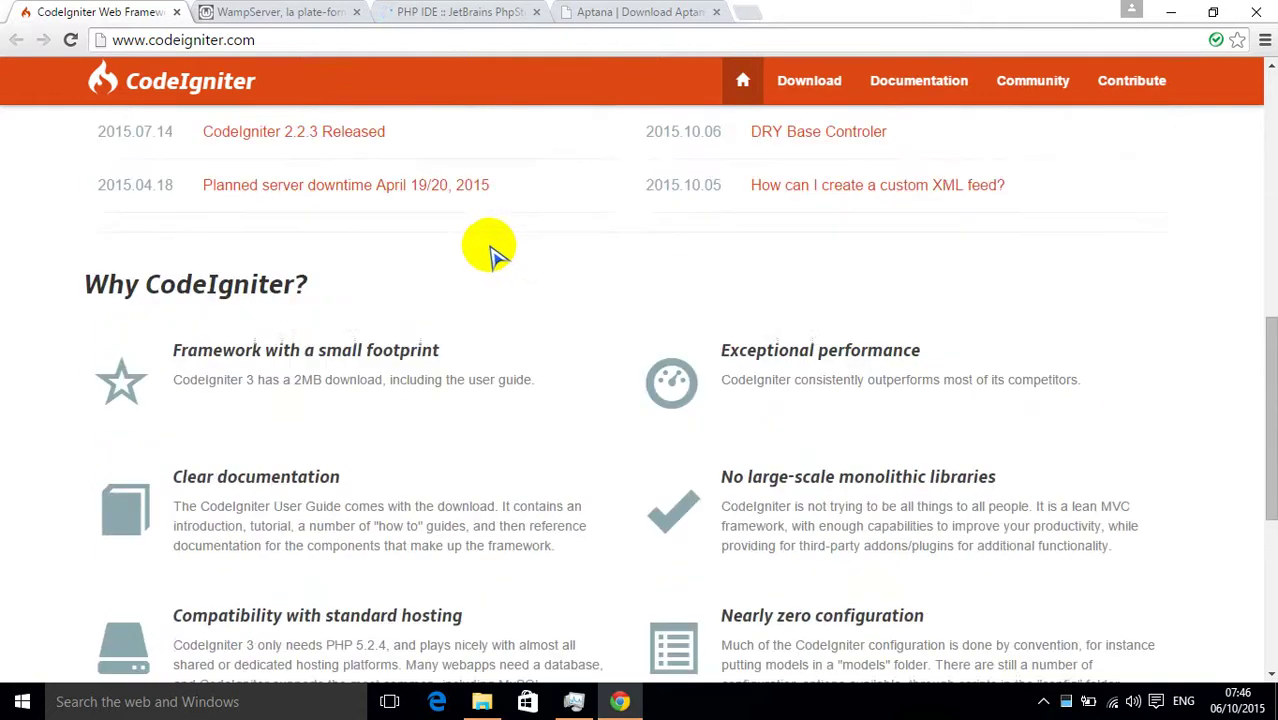
pyautogui.scroll(1, 485, 305)
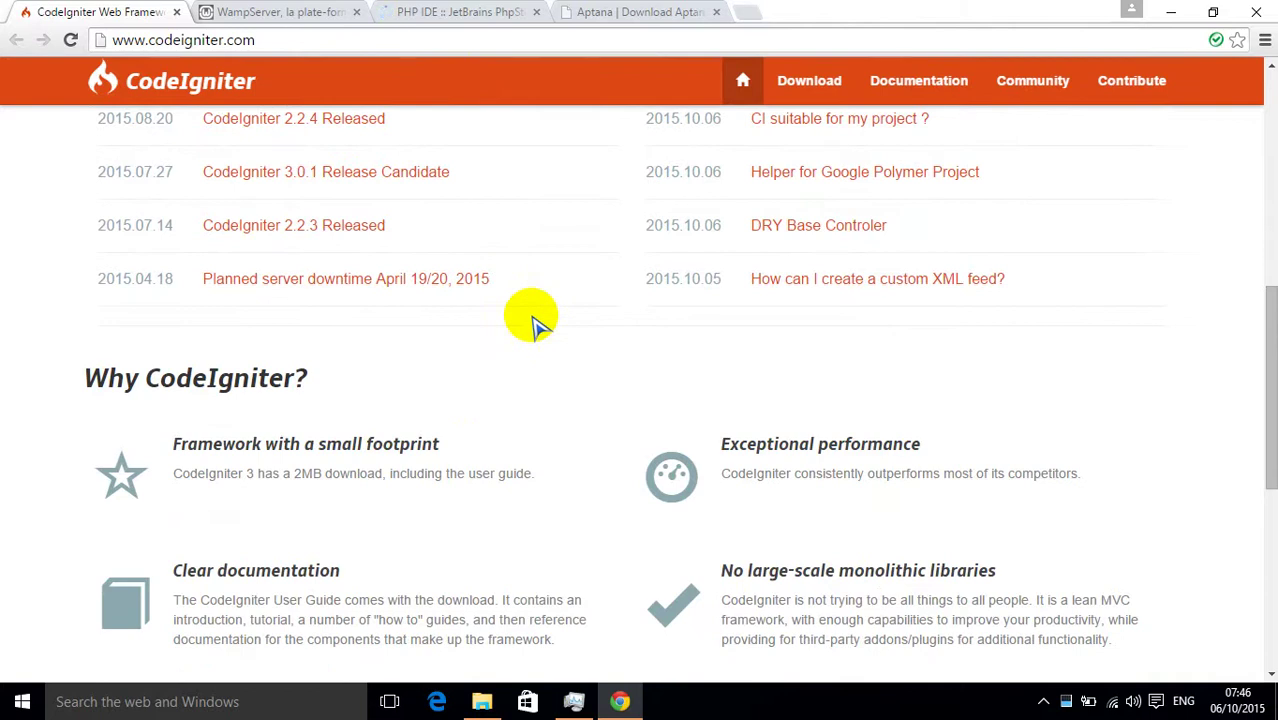
pyautogui.scroll(-1, 536, 325)
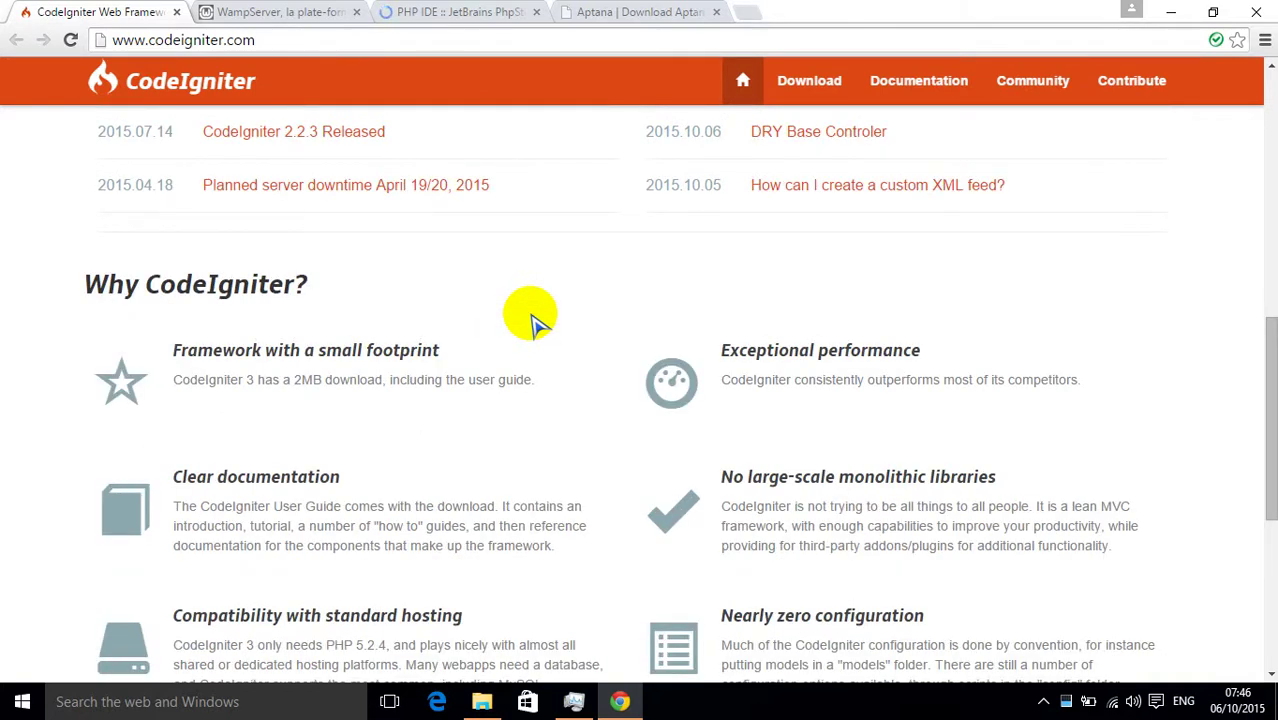
pyautogui.scroll(-5, 533, 320)
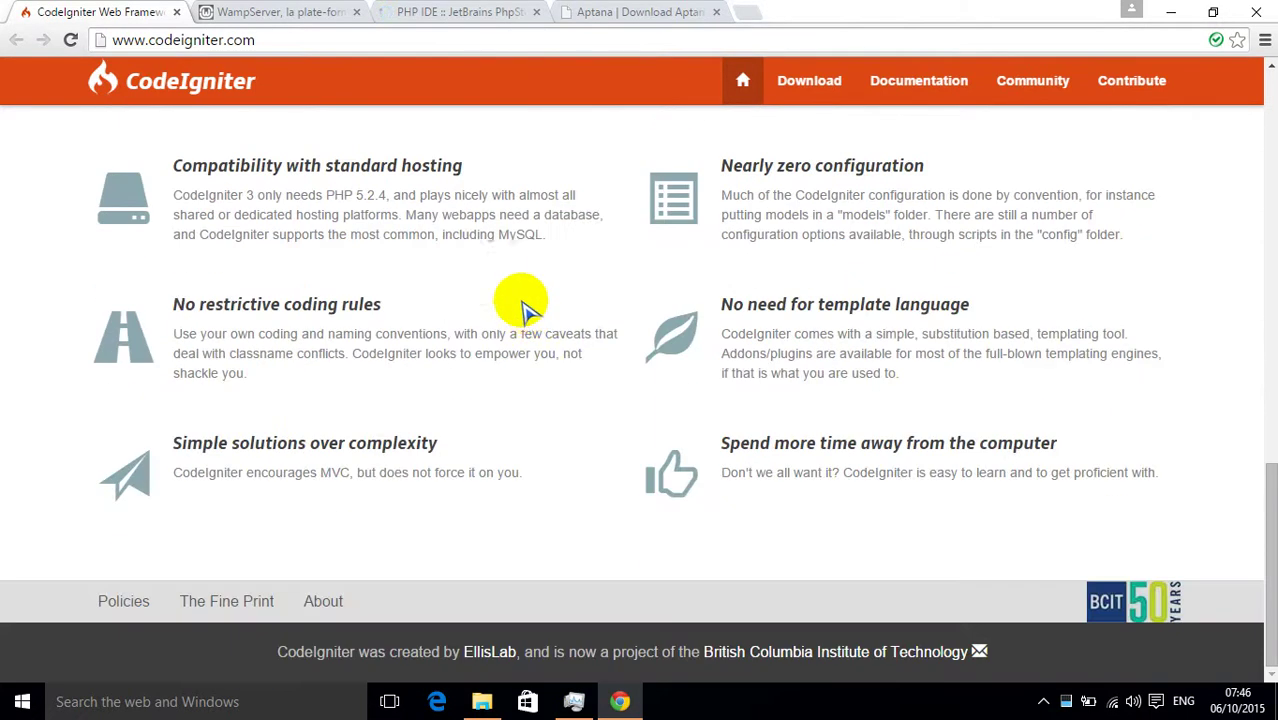
pyautogui.scroll(10, 522, 290)
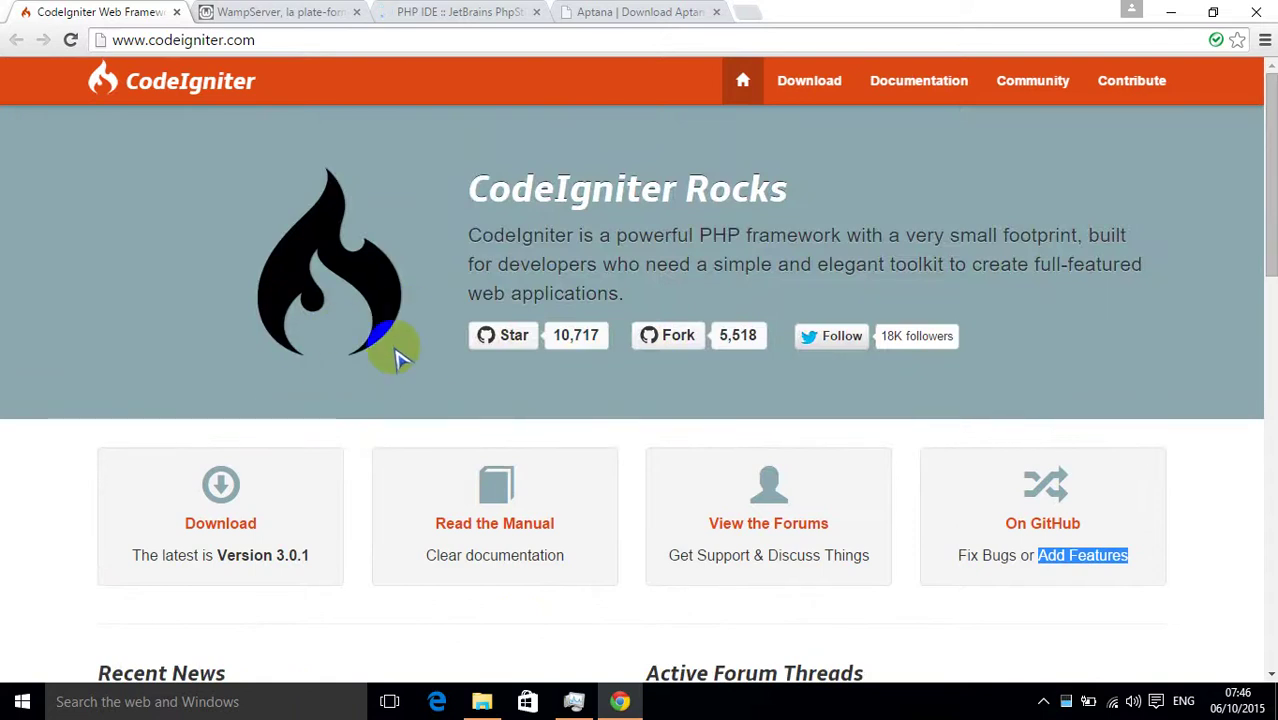
pyautogui.click(405, 420)
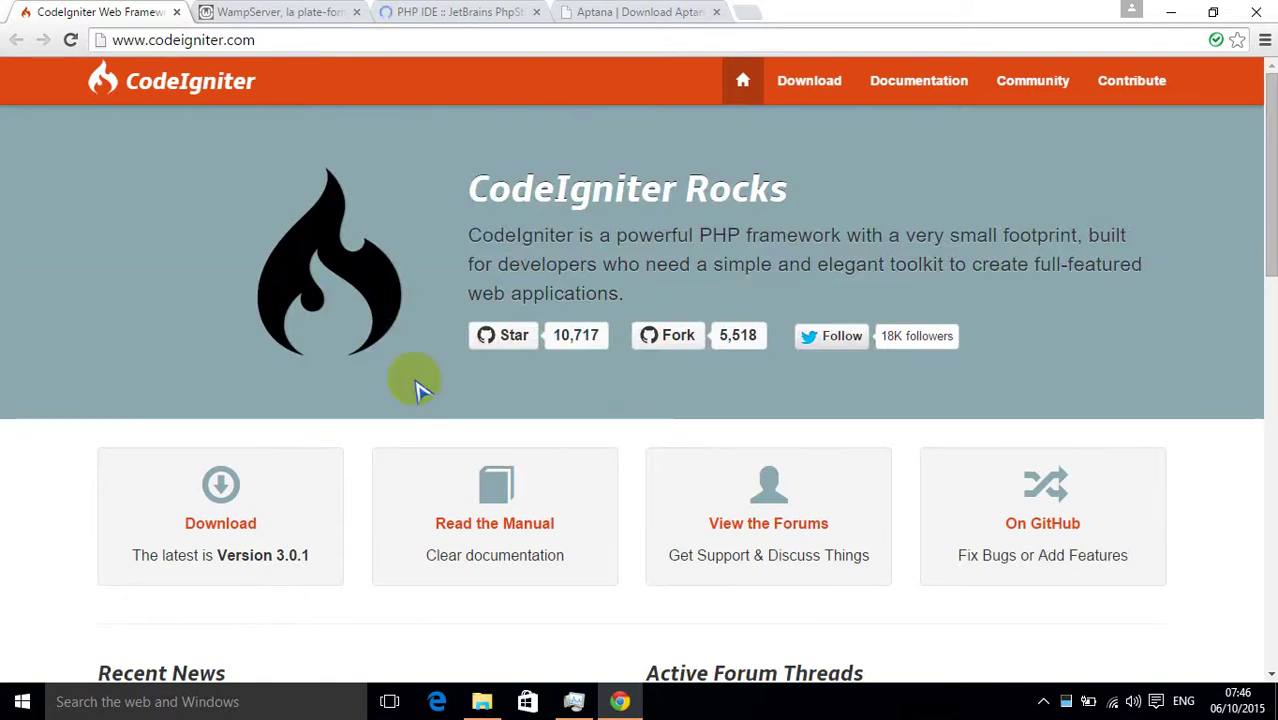
# - Switch to the codeignighter folder in File Explorer and point out the CodeIgniter-3.0.1 archive and the wampserver2.5 installer, checking the CodeIgniter website in between
pyautogui.click(482, 701)
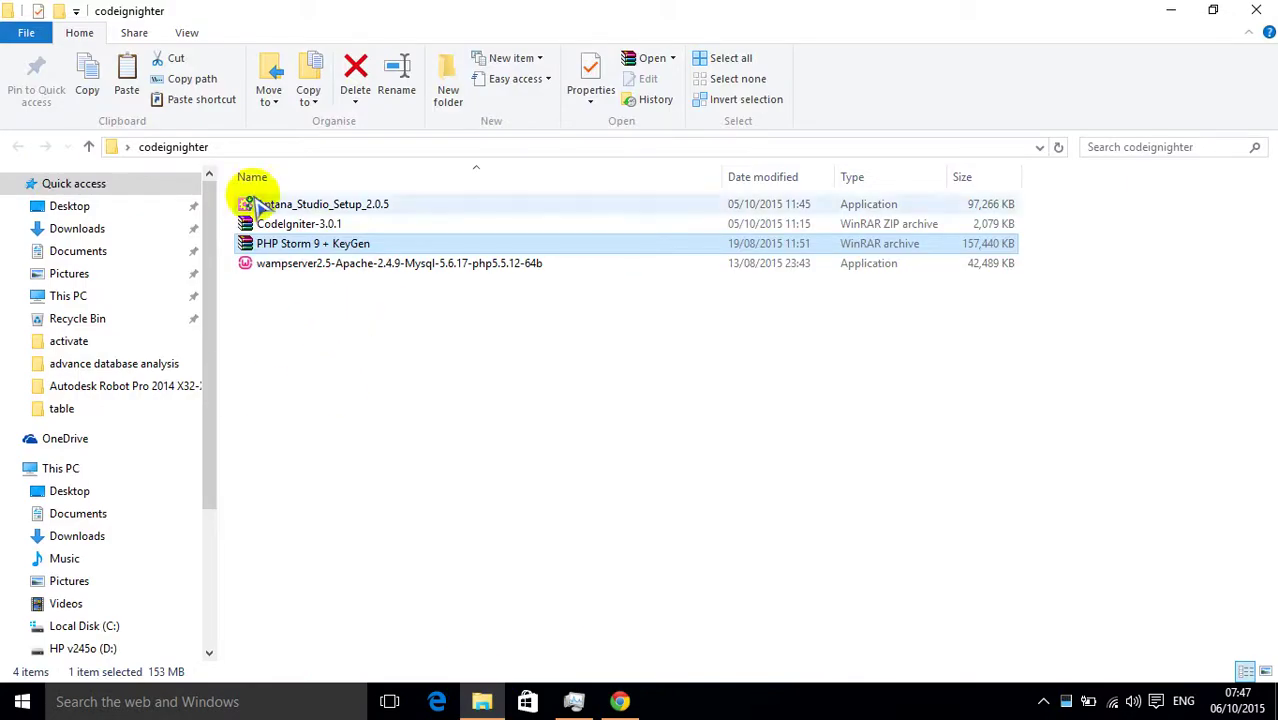
pyautogui.click(328, 310)
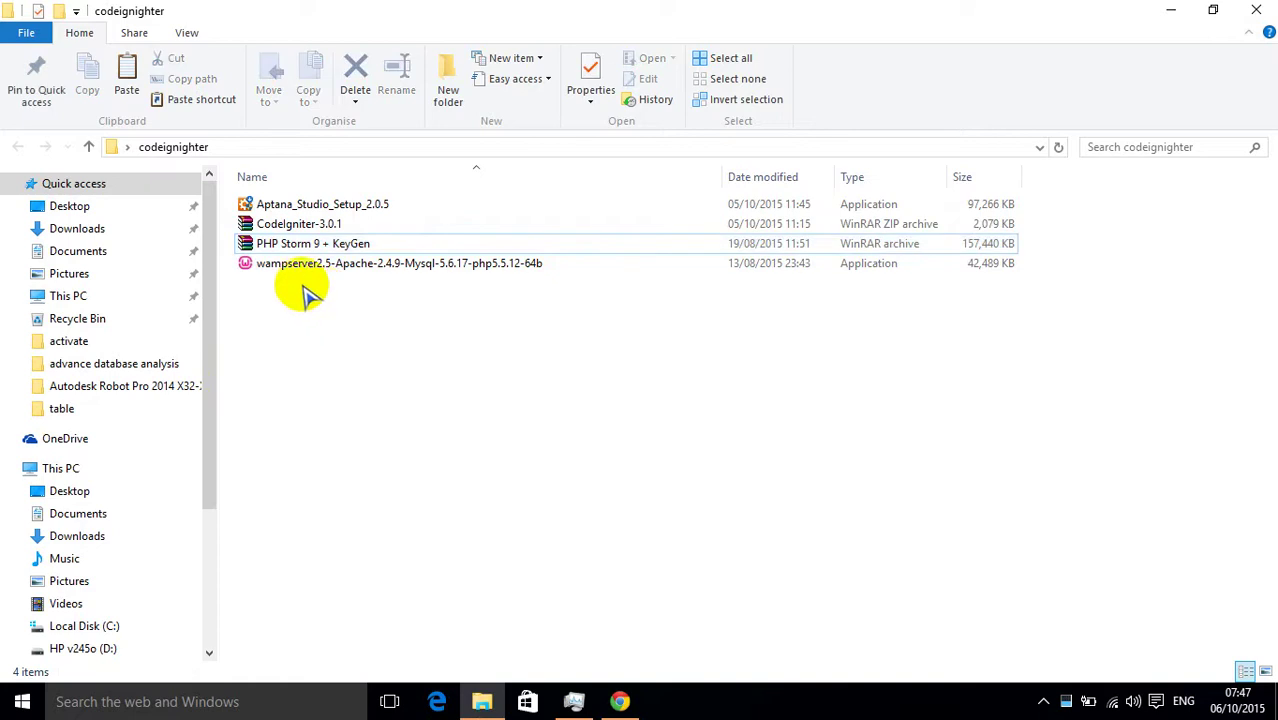
pyautogui.click(290, 225)
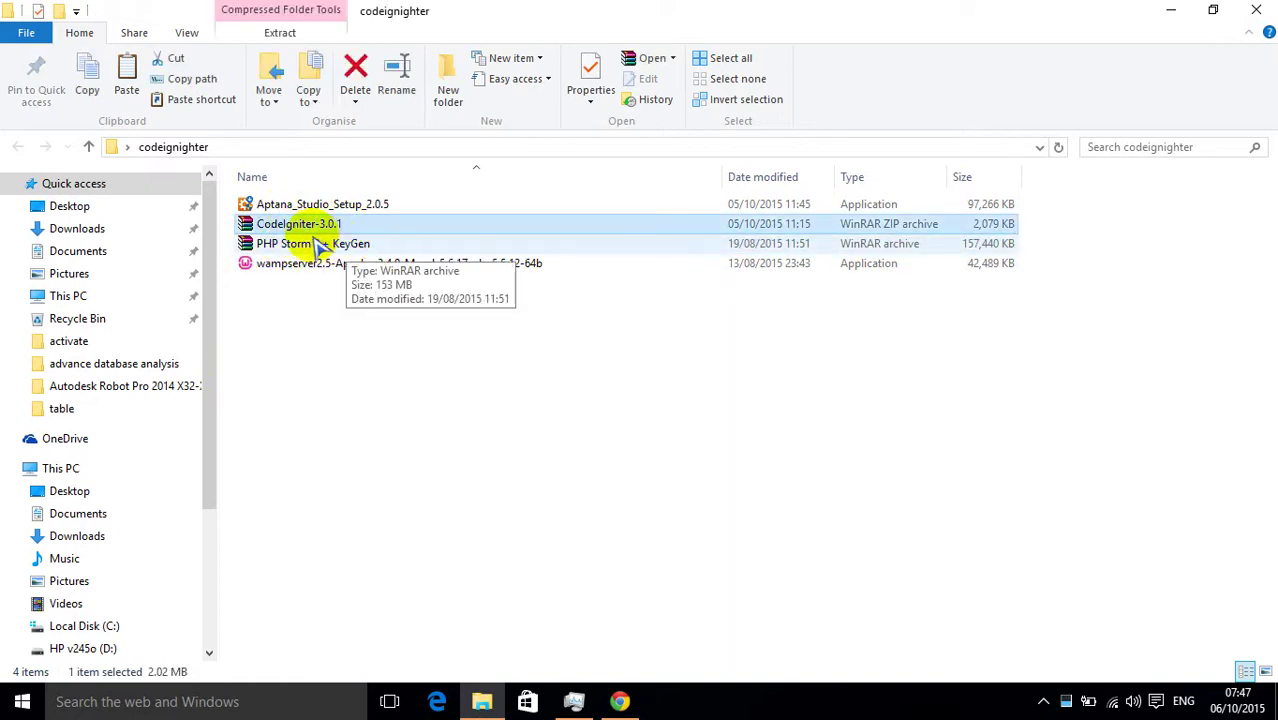
pyautogui.click(620, 701)
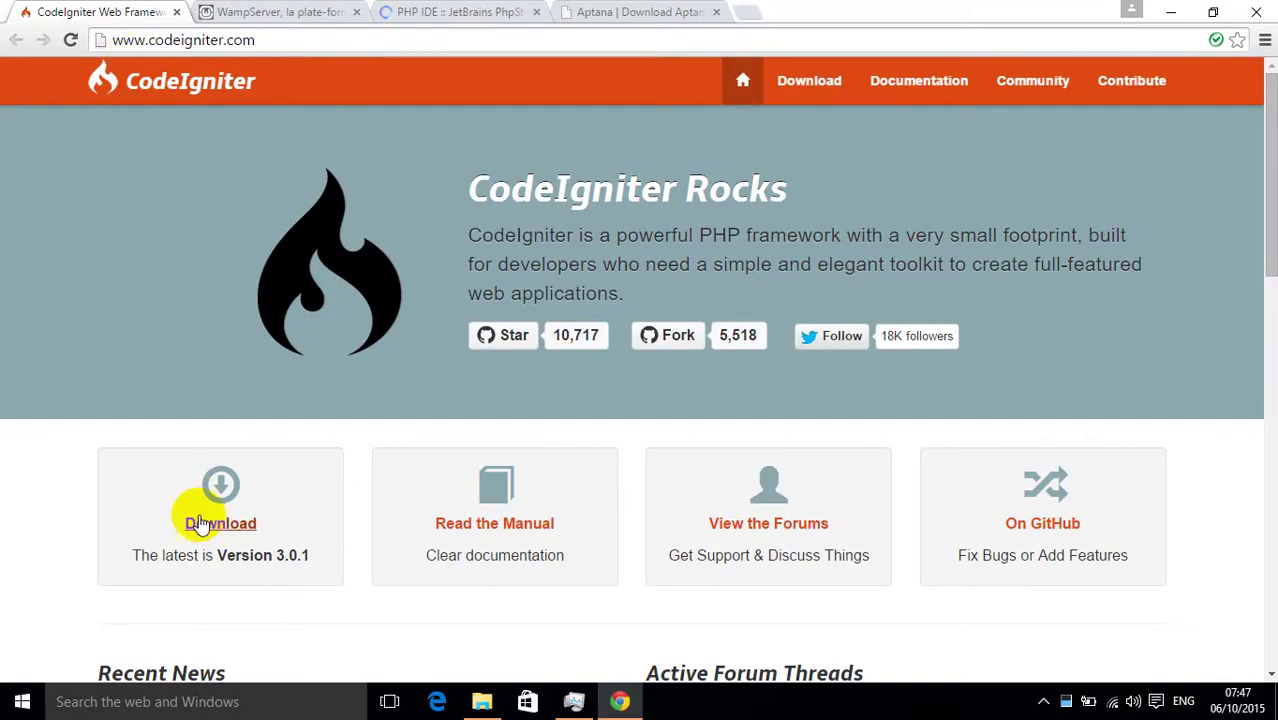
pyautogui.click(484, 699)
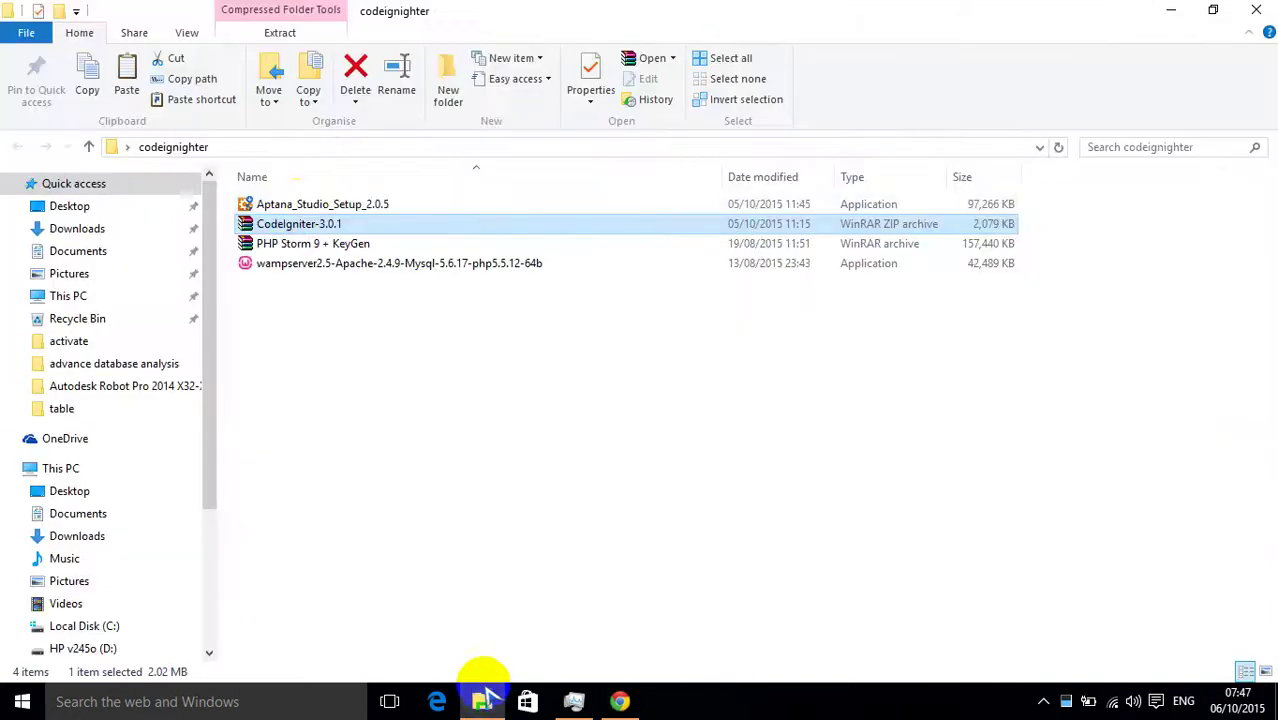
pyautogui.click(340, 264)
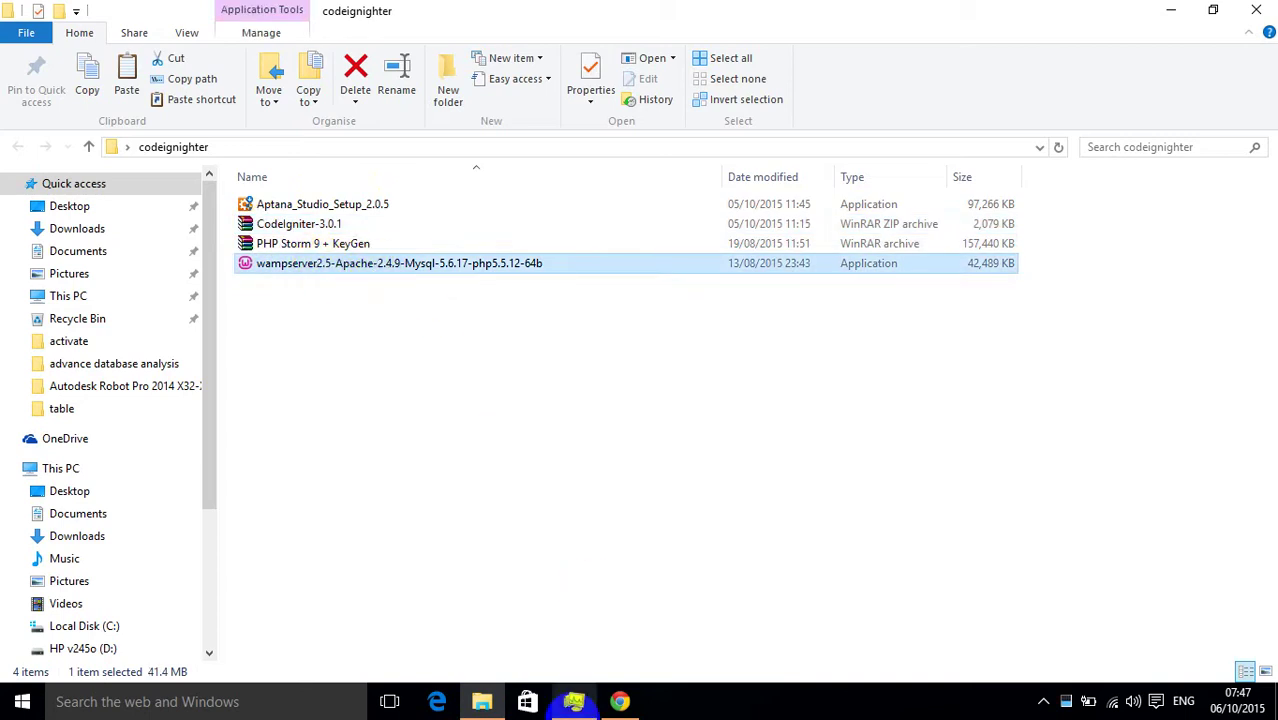
# - View the WampServer website in Chrome, and return to the codeignighter folder to select the Aptana_Studio_Setup_2.0.5 installer
pyautogui.click(620, 701)
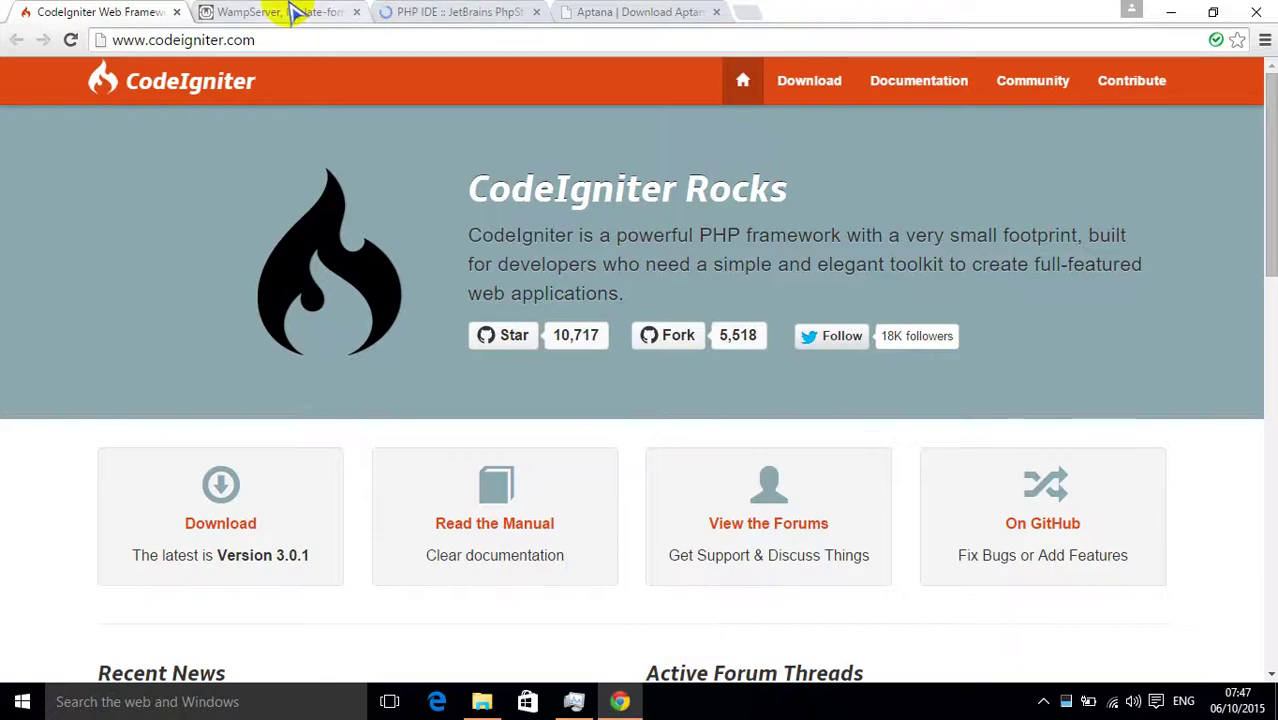
pyautogui.click(296, 12)
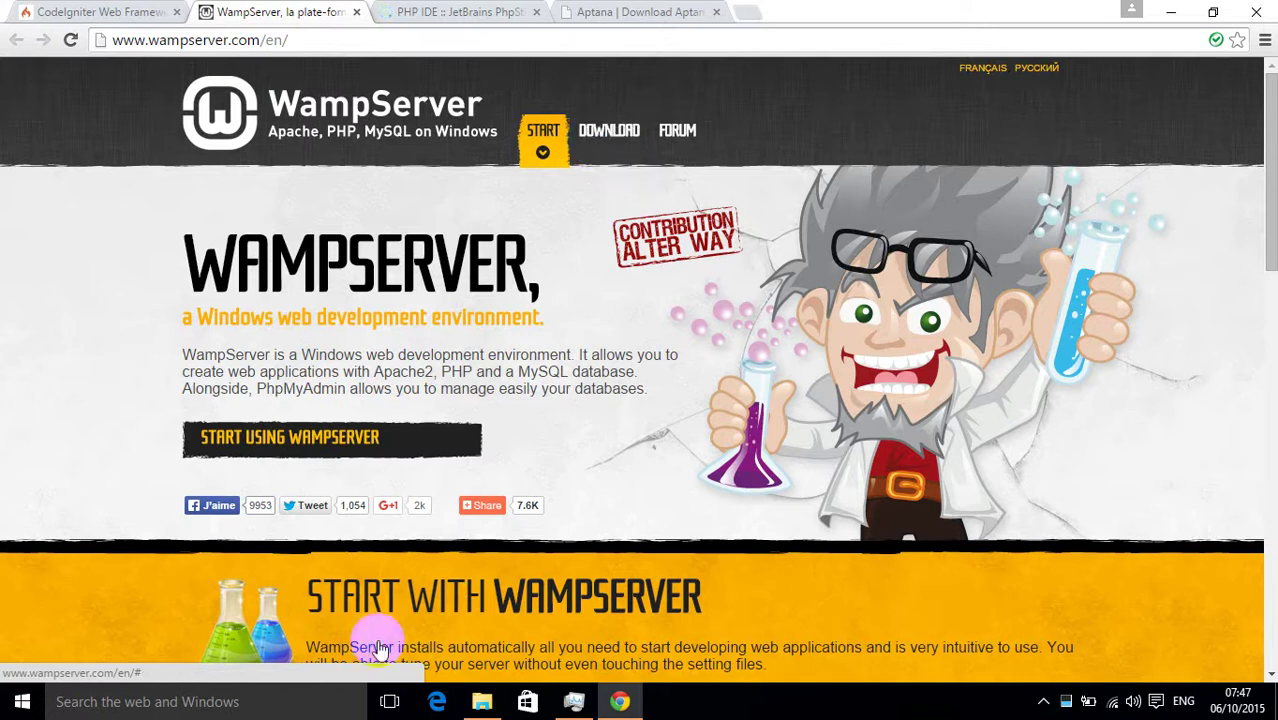
pyautogui.click(482, 701)
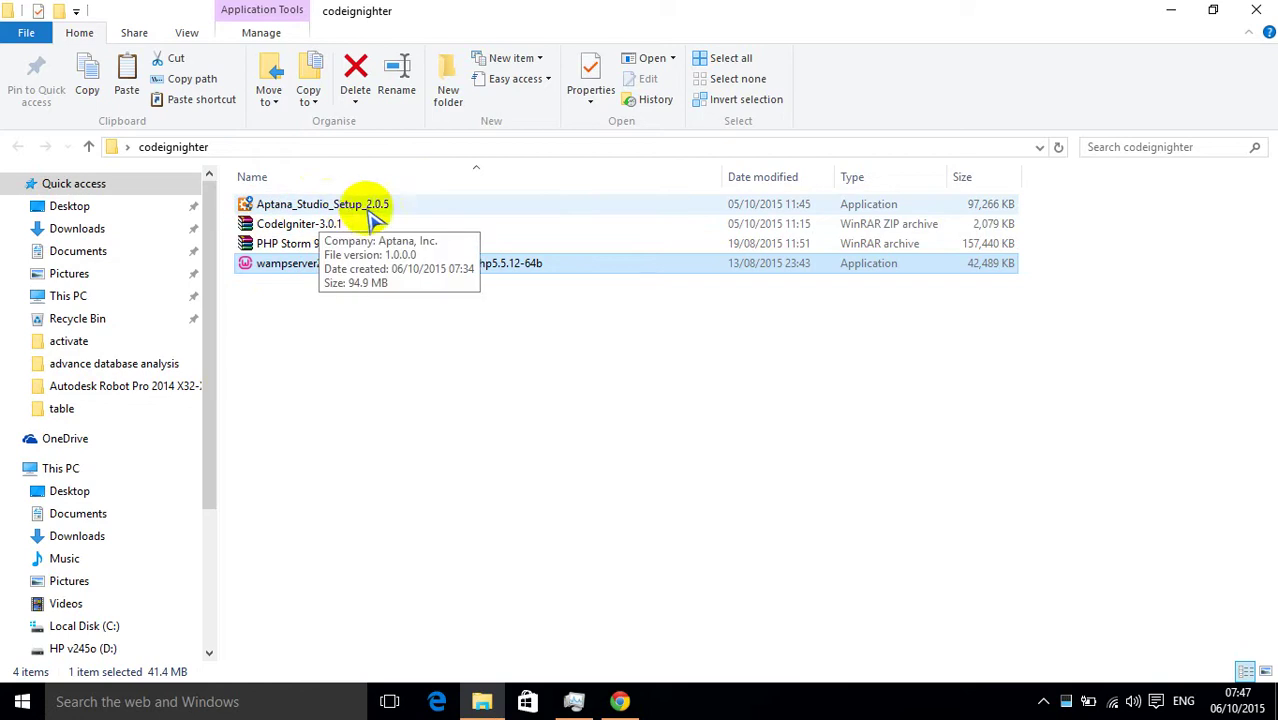
pyautogui.click(385, 208)
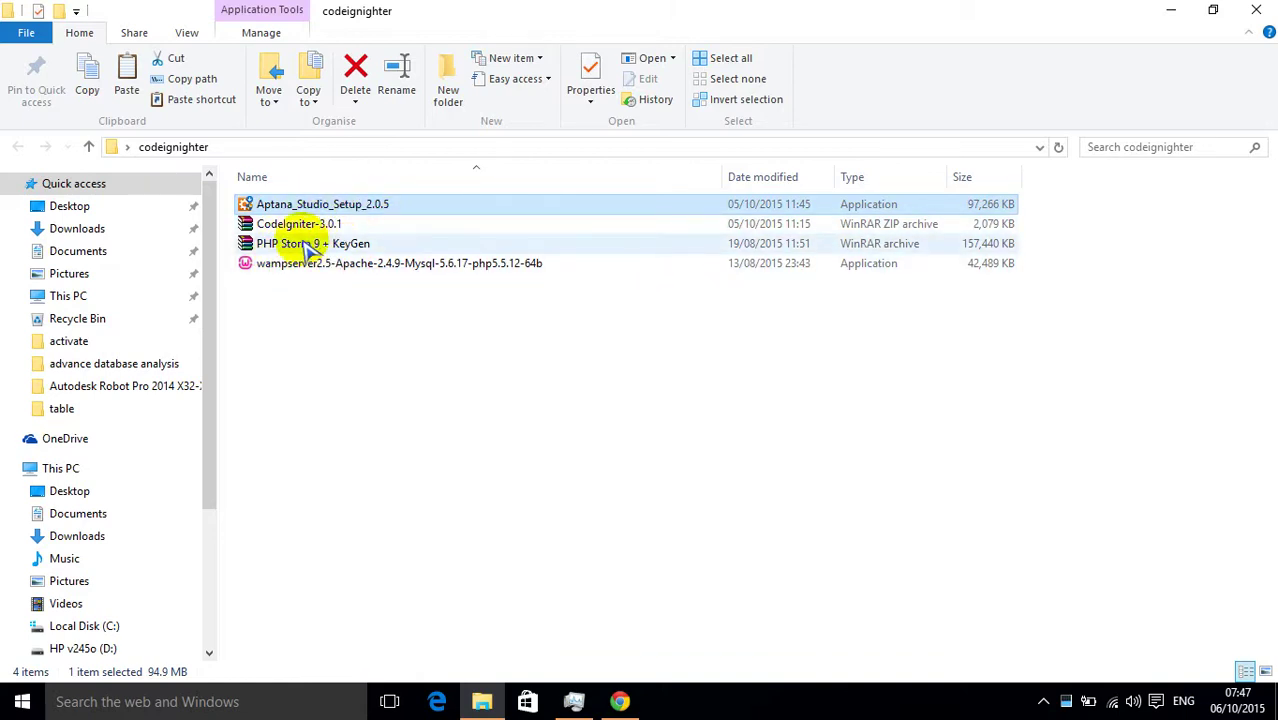
# - Switch to Chrome and read through the JetBrains PhpStorm page, including Why PhpStorm and What's New in PhpStorm 9
pyautogui.click(621, 703)
pyautogui.click(455, 12)
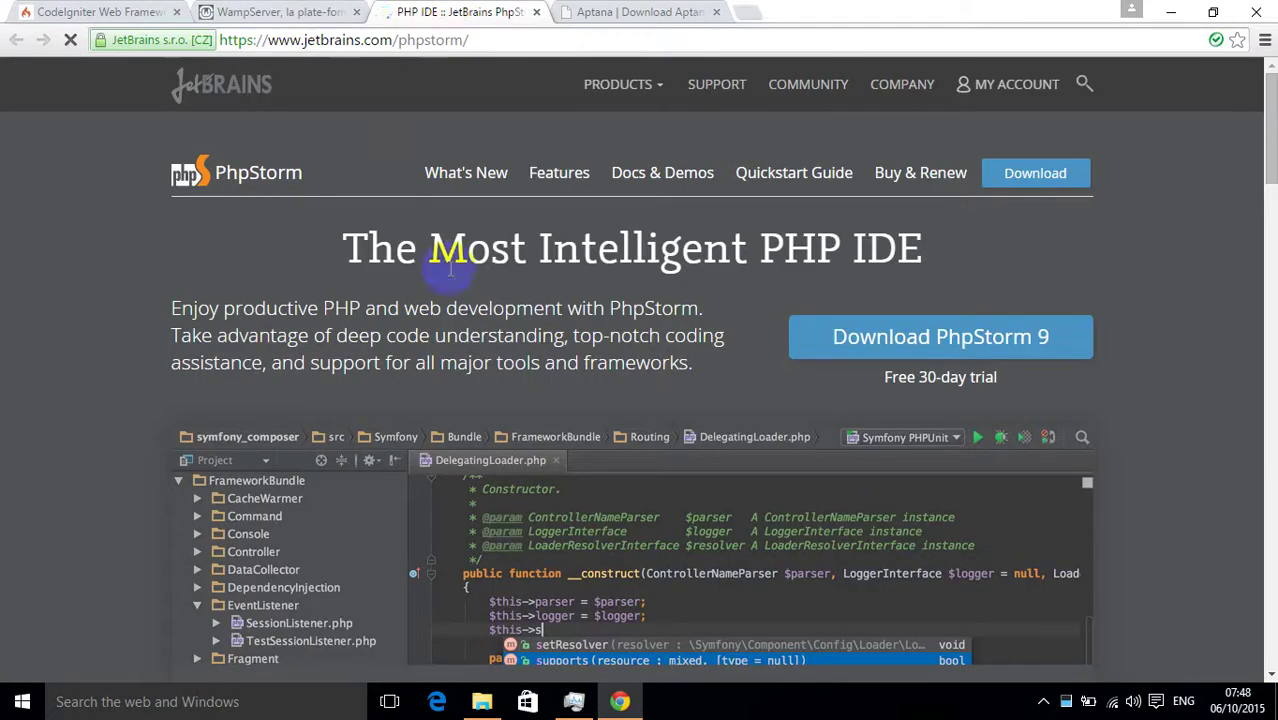
pyautogui.scroll(-3, 585, 290)
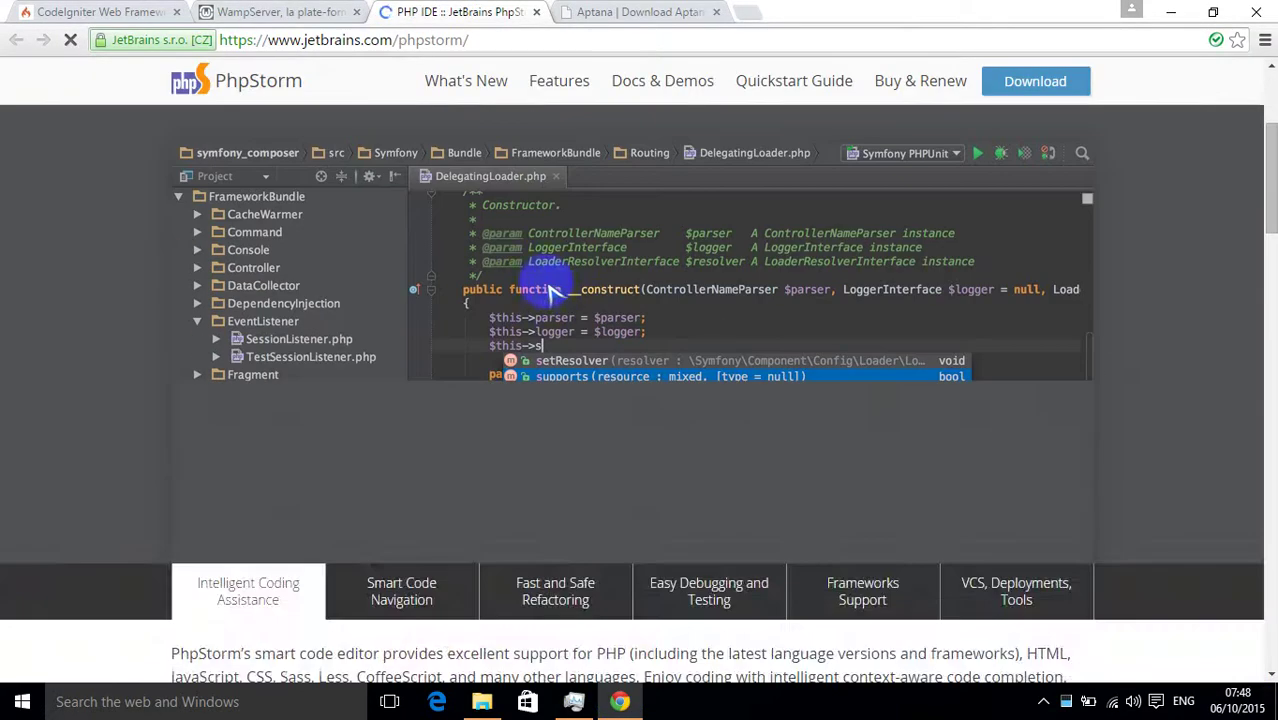
pyautogui.scroll(3, 545, 285)
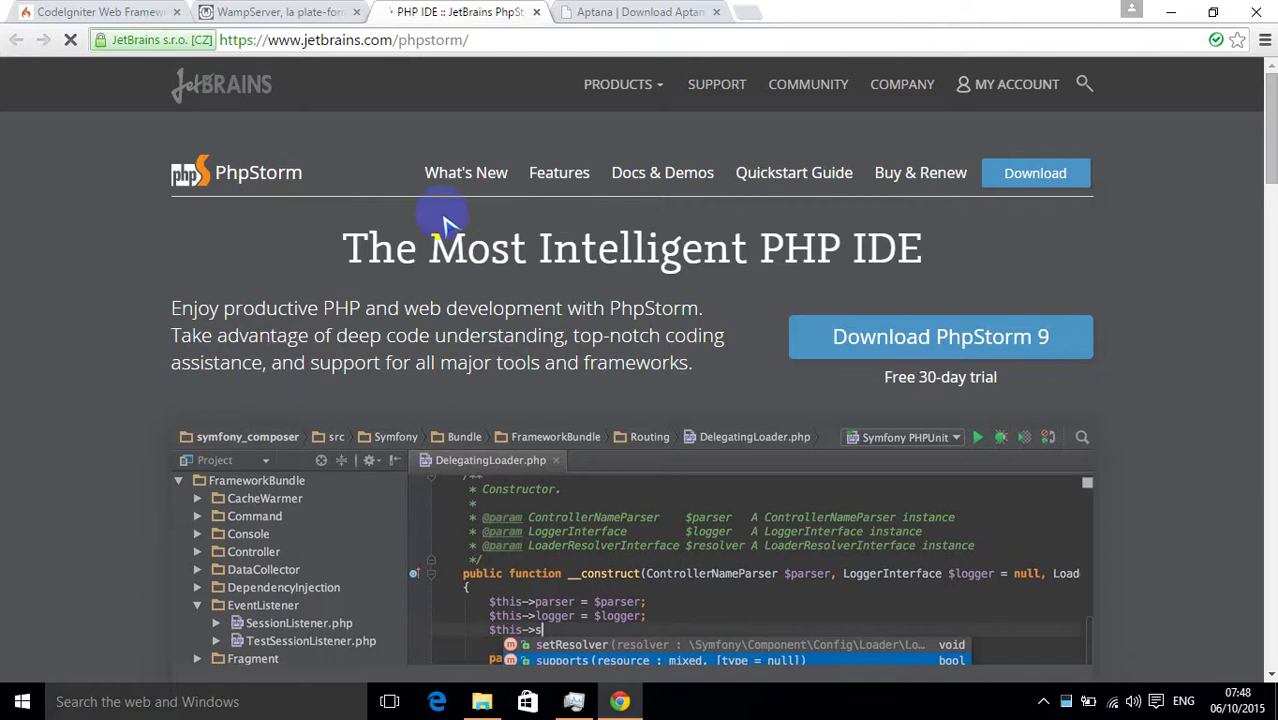
pyautogui.scroll(-8, 445, 215)
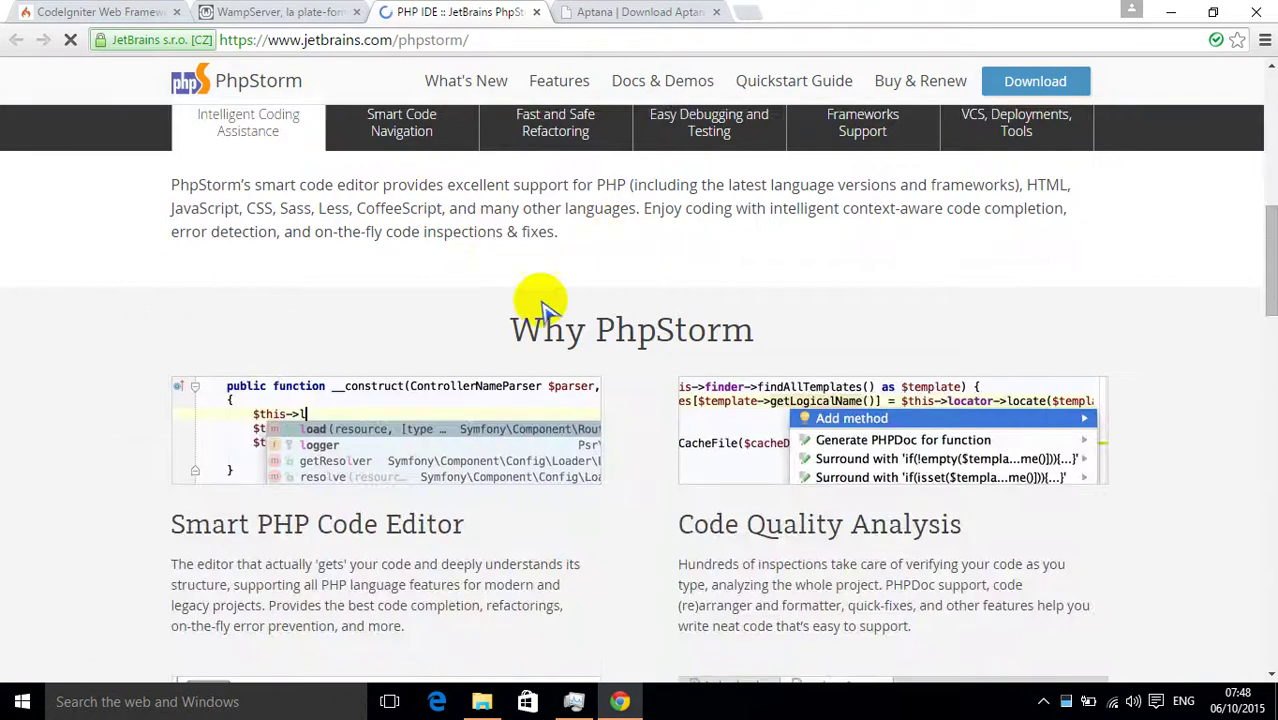
pyautogui.scroll(-10, 610, 333)
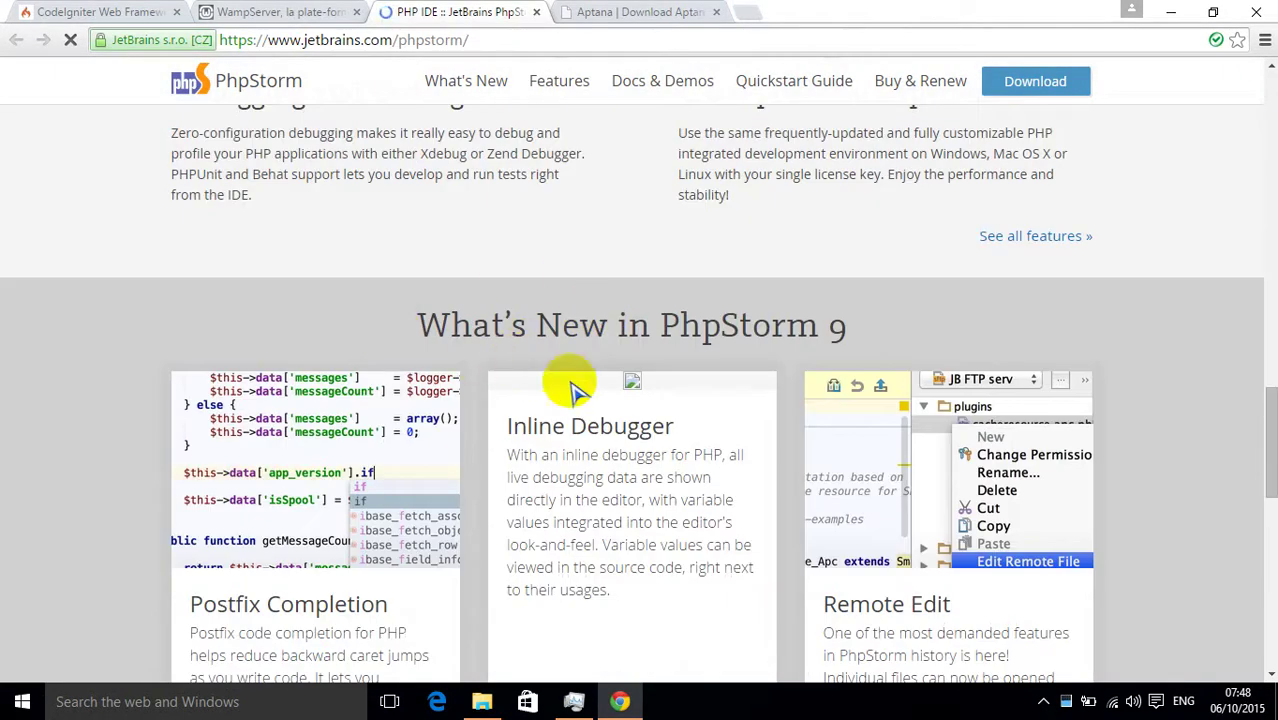
pyautogui.scroll(-5, 650, 405)
# - Examine the Aptana Studio 3.6.1 download page alongside the PhpStorm product page
pyautogui.click(640, 12)
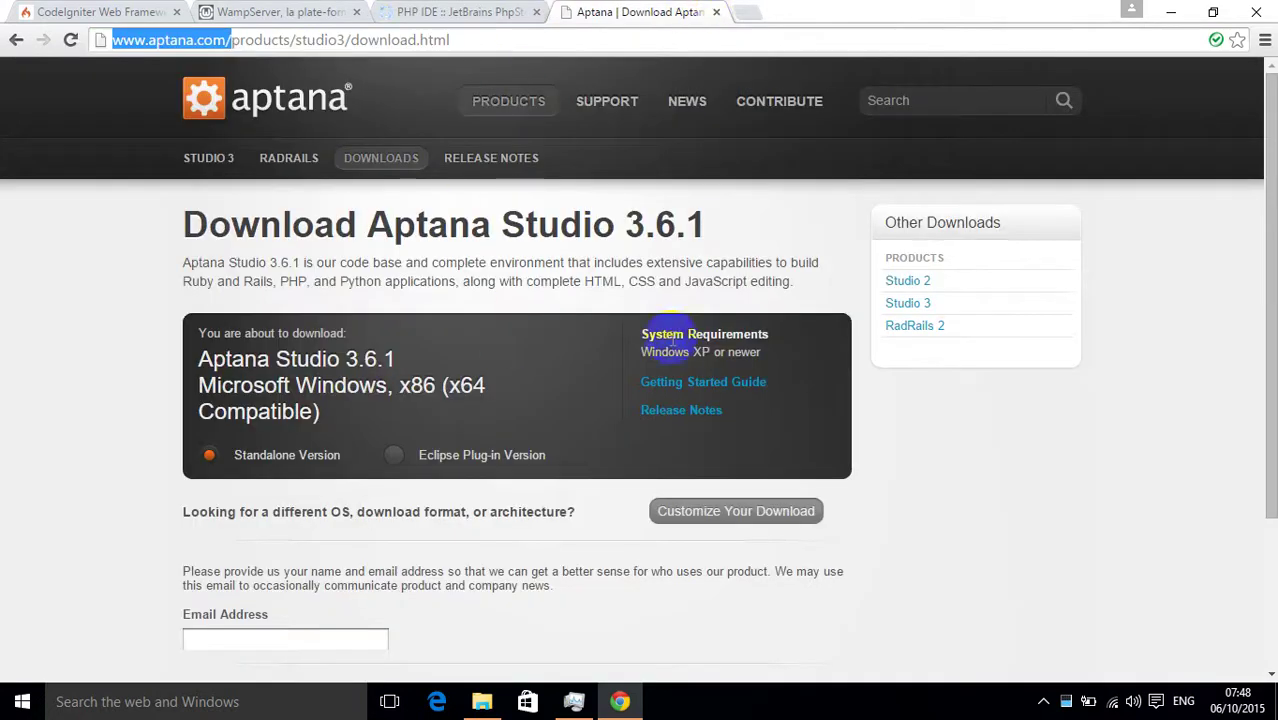
pyautogui.click(316, 100)
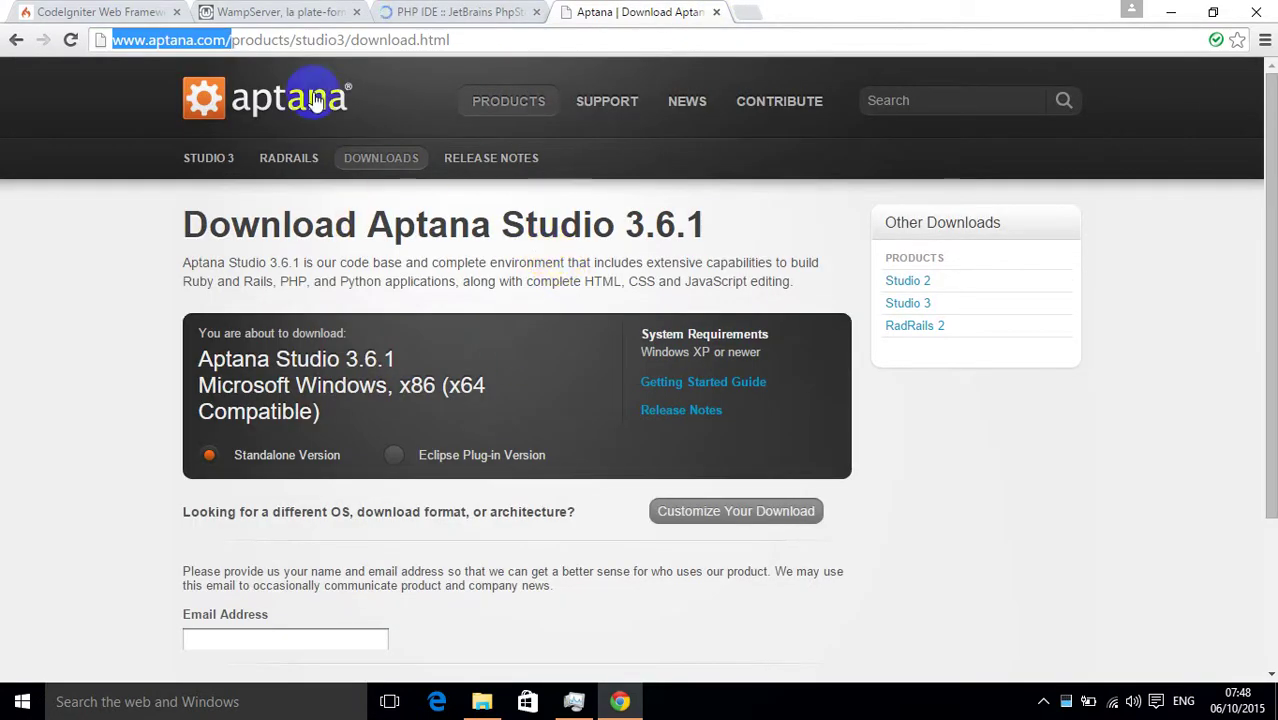
pyautogui.click(505, 12)
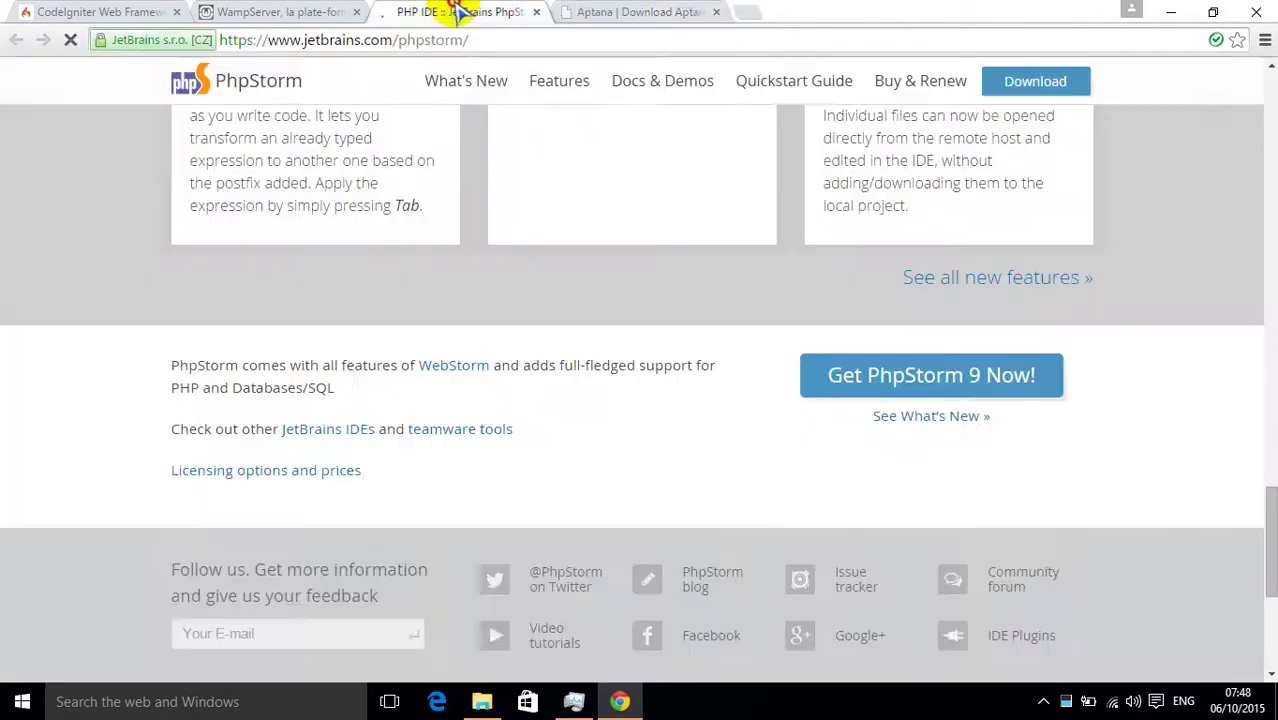
pyautogui.scroll(10, 530, 300)
pyautogui.scroll(8, 520, 298)
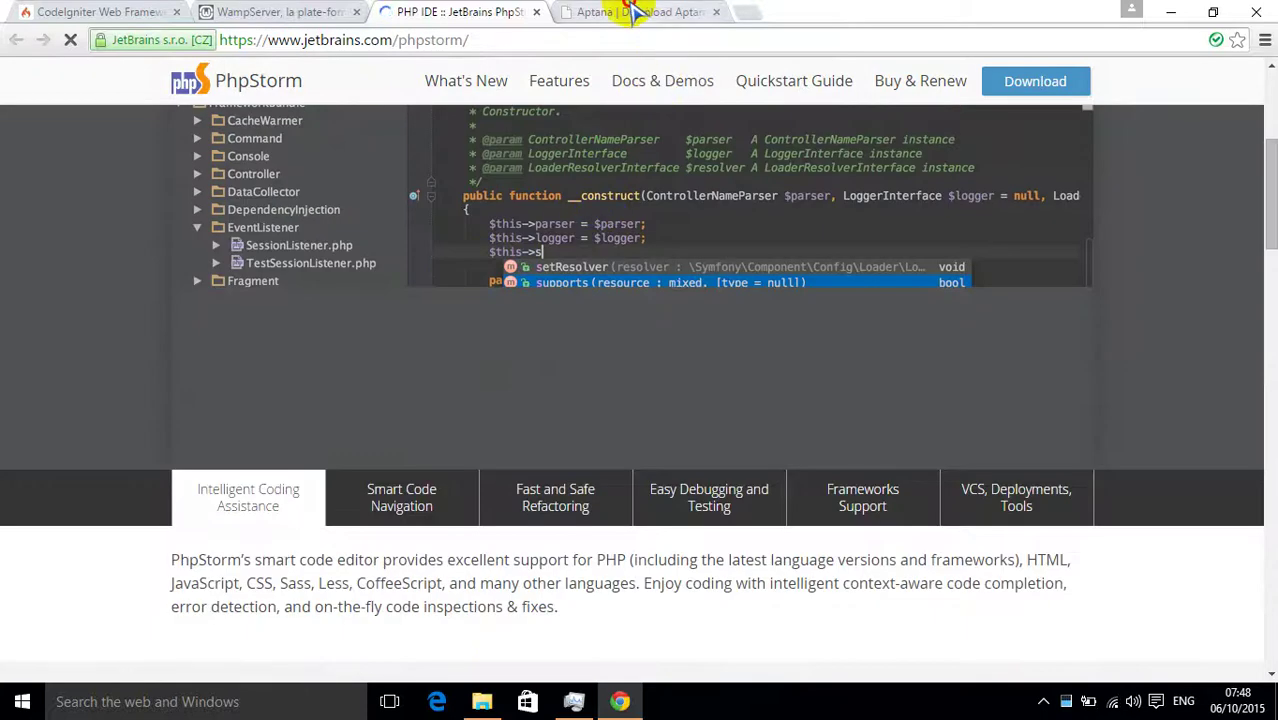
pyautogui.click(635, 12)
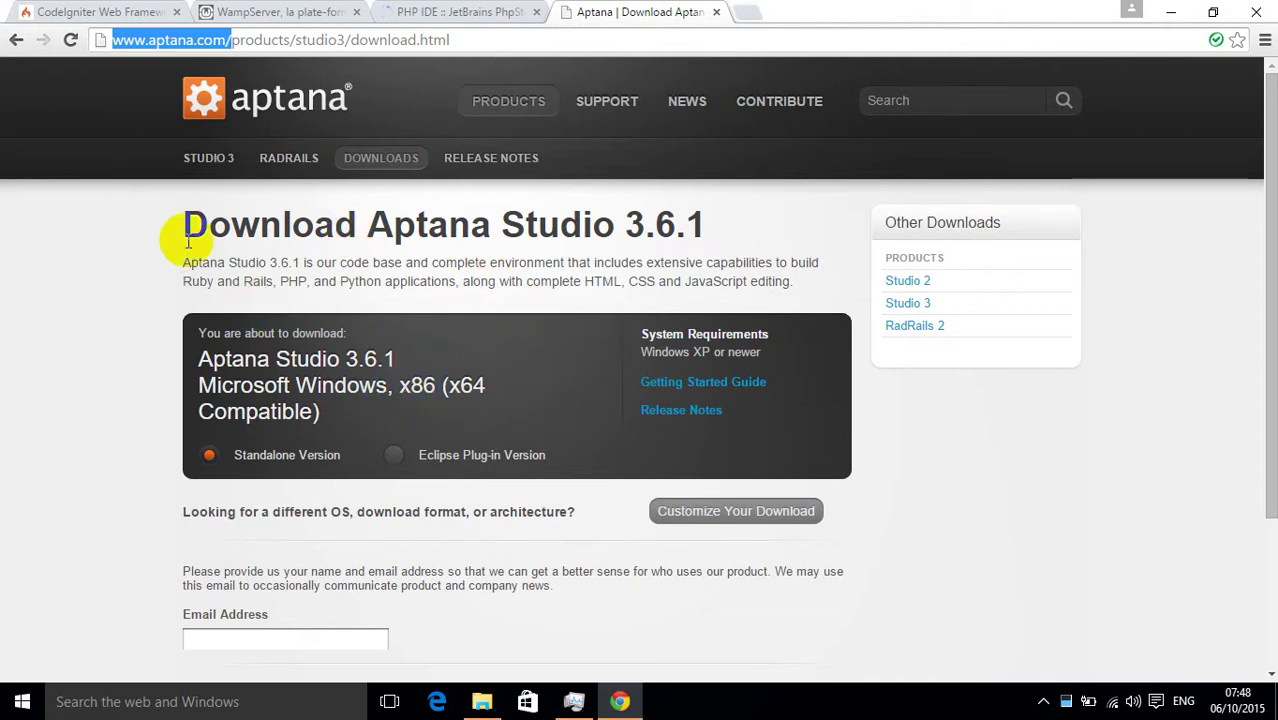
pyautogui.scroll(-2, 485, 479)
pyautogui.scroll(2, 400, 434)
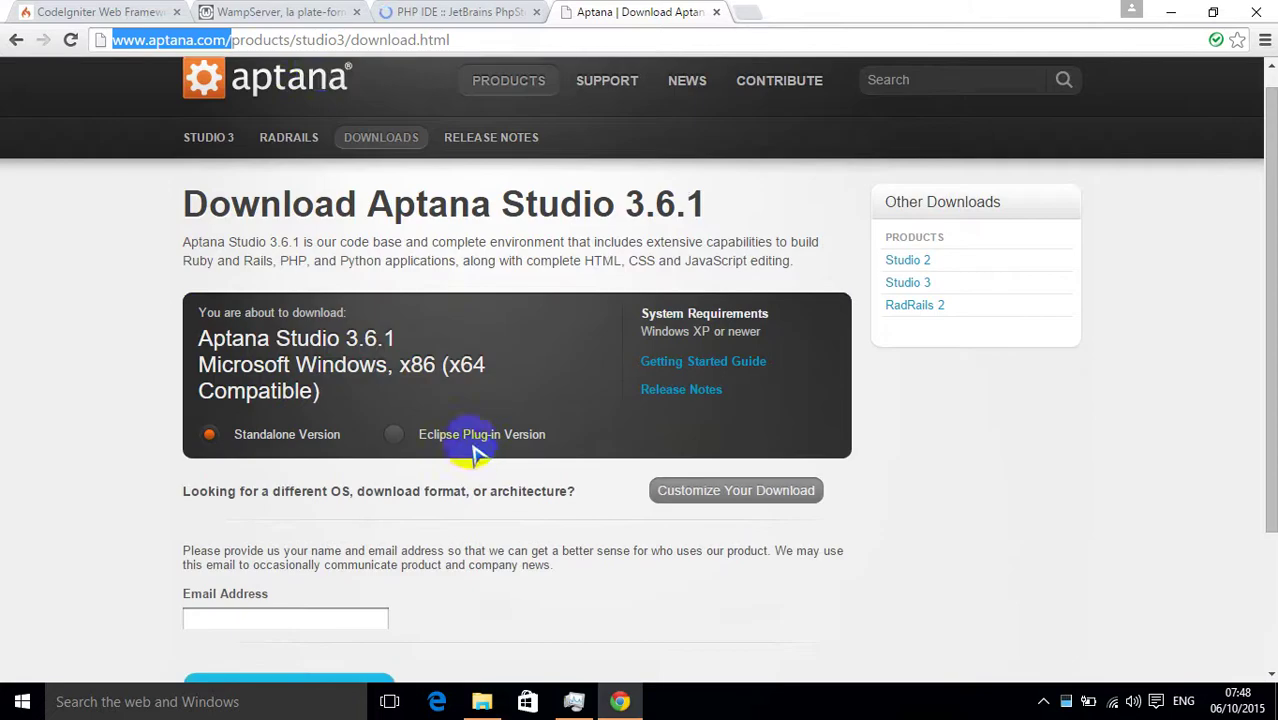
pyautogui.click(415, 13)
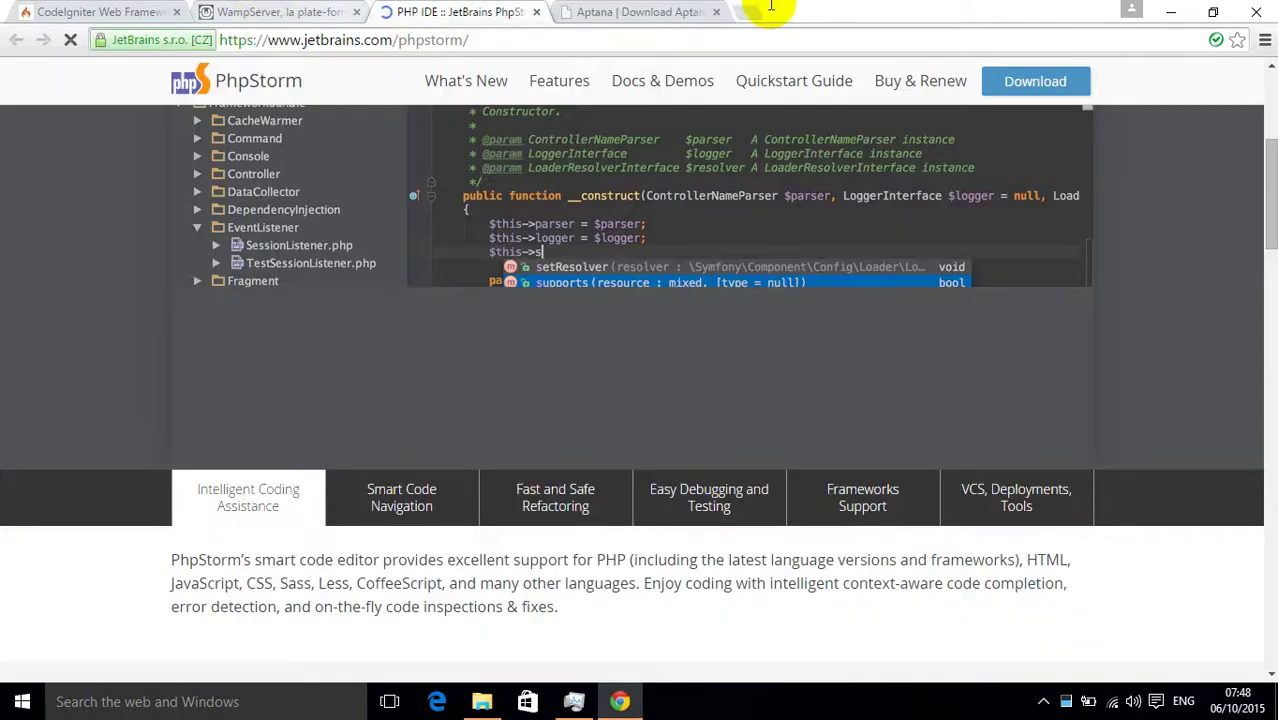
# - Minimize Chrome, move the codeignighter folder window aside to uncover the desktop, and select the WampServer and JetBrains PhpStorm 9.0 shortcuts
pyautogui.click(1172, 12)
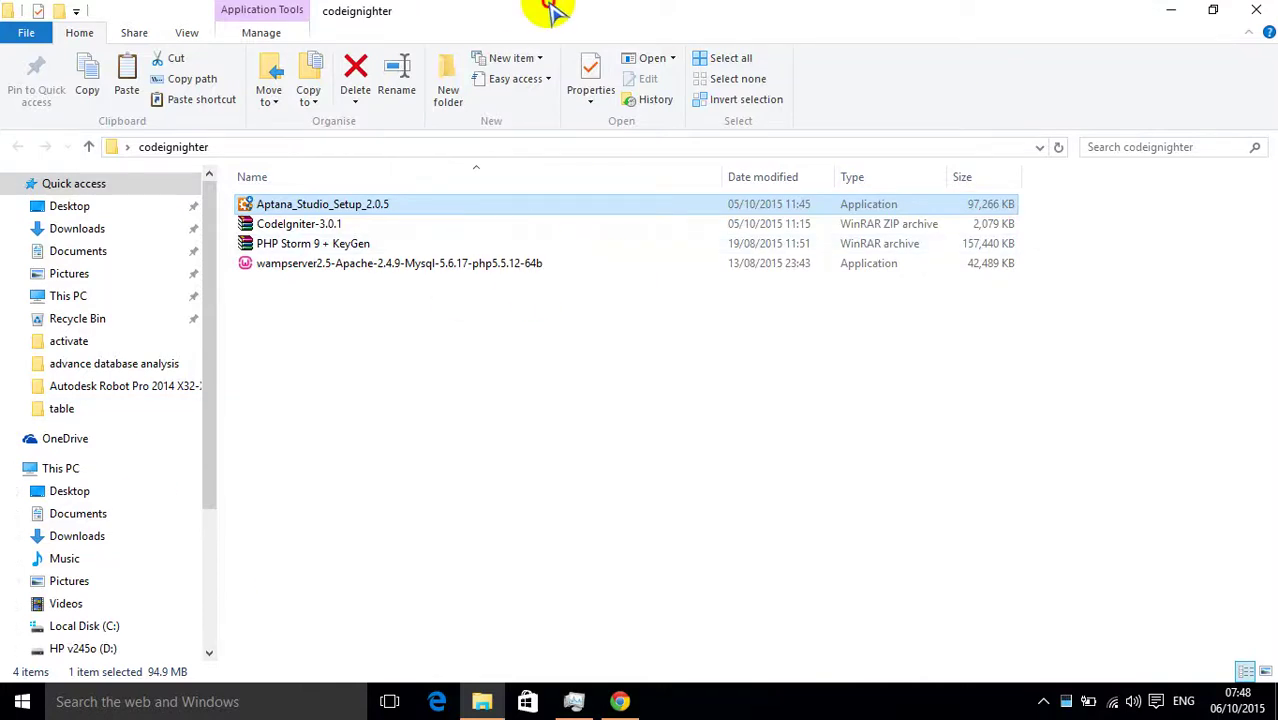
pyautogui.moveTo(555, 12); pyautogui.dragTo(797, 108)
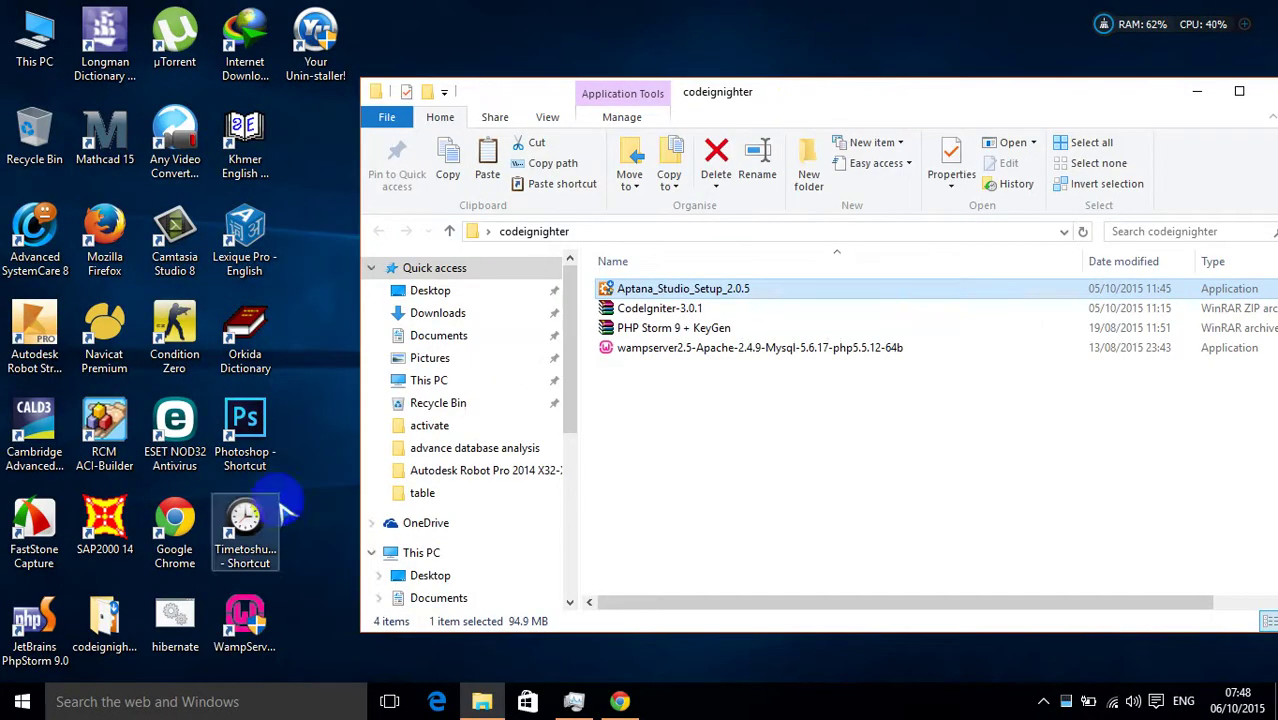
pyautogui.click(264, 632)
pyautogui.click(34, 626)
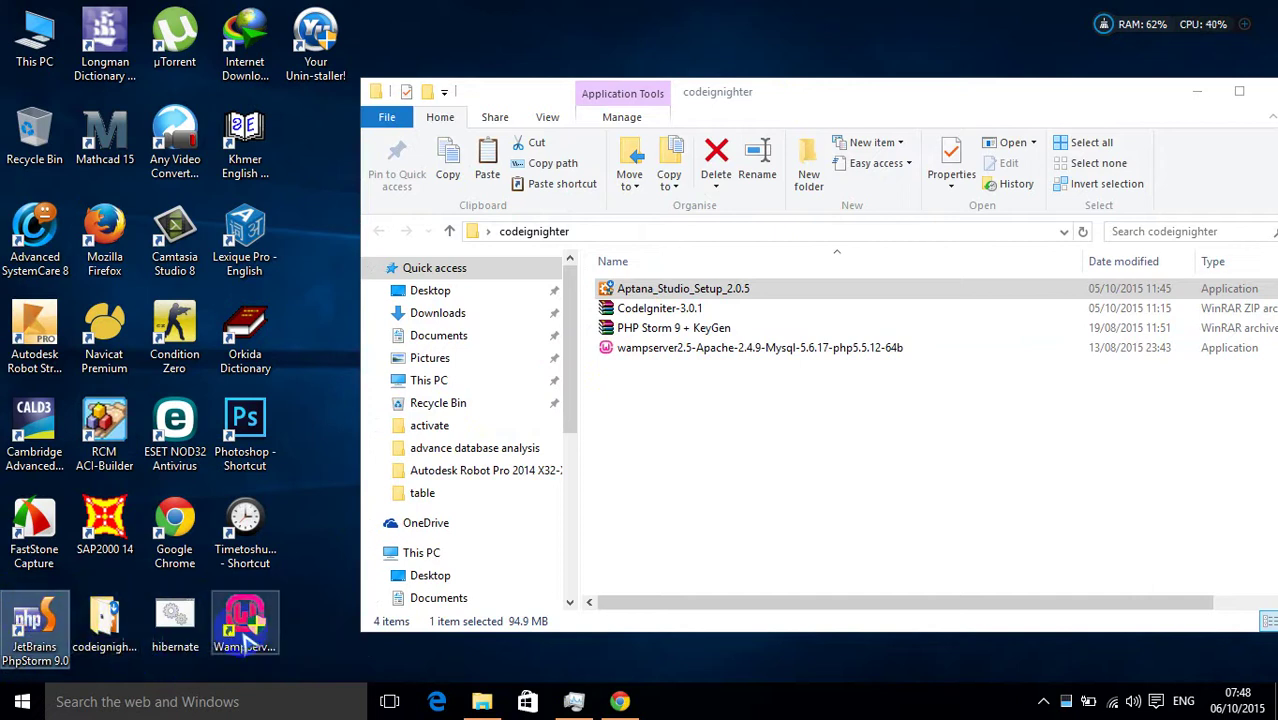
# - Look inside the CodeIgniter-3.0.1 ZIP archive and extract it into the codeignighter folder
pyautogui.click(345, 470)
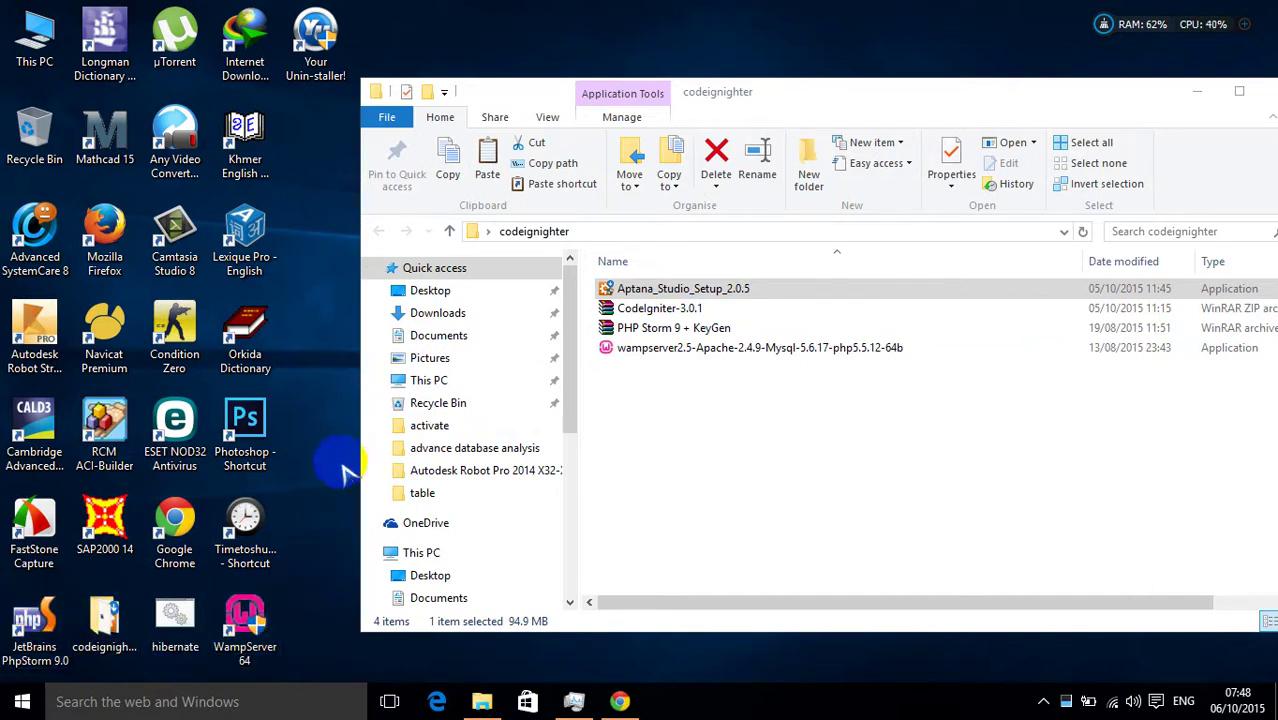
pyautogui.click(652, 310)
pyautogui.doubleClick(640, 313)
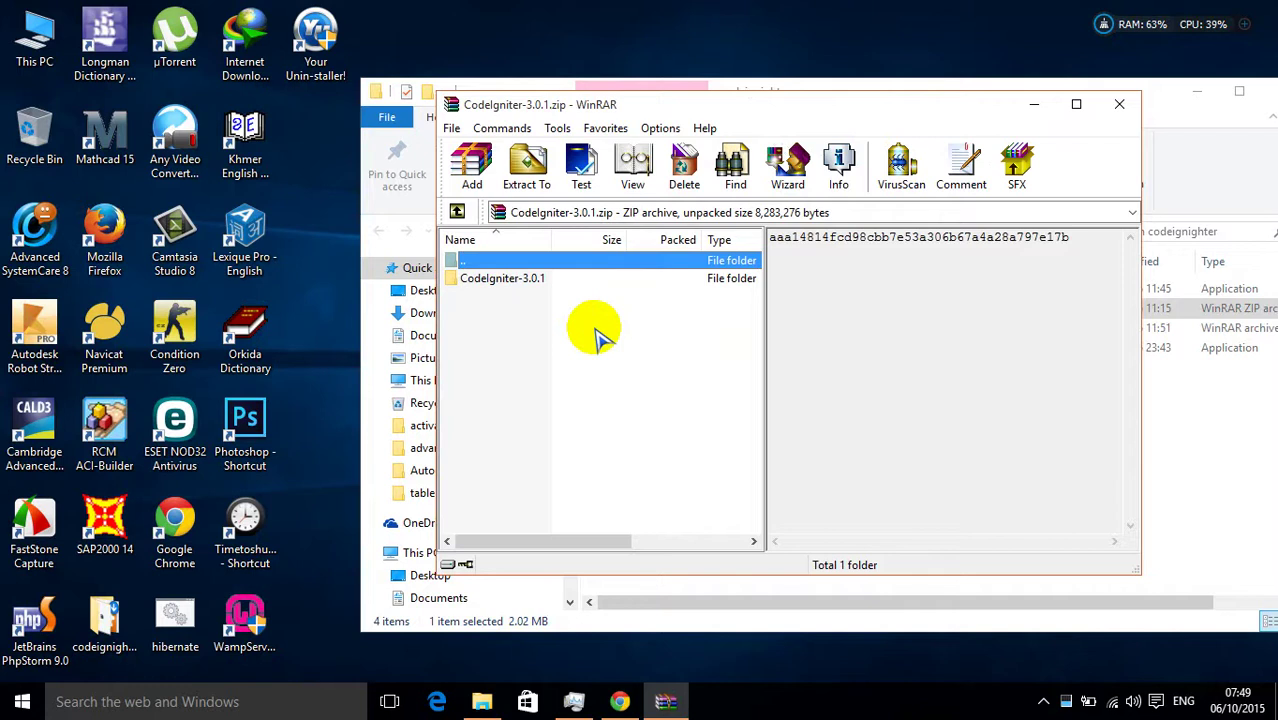
pyautogui.click(1119, 104)
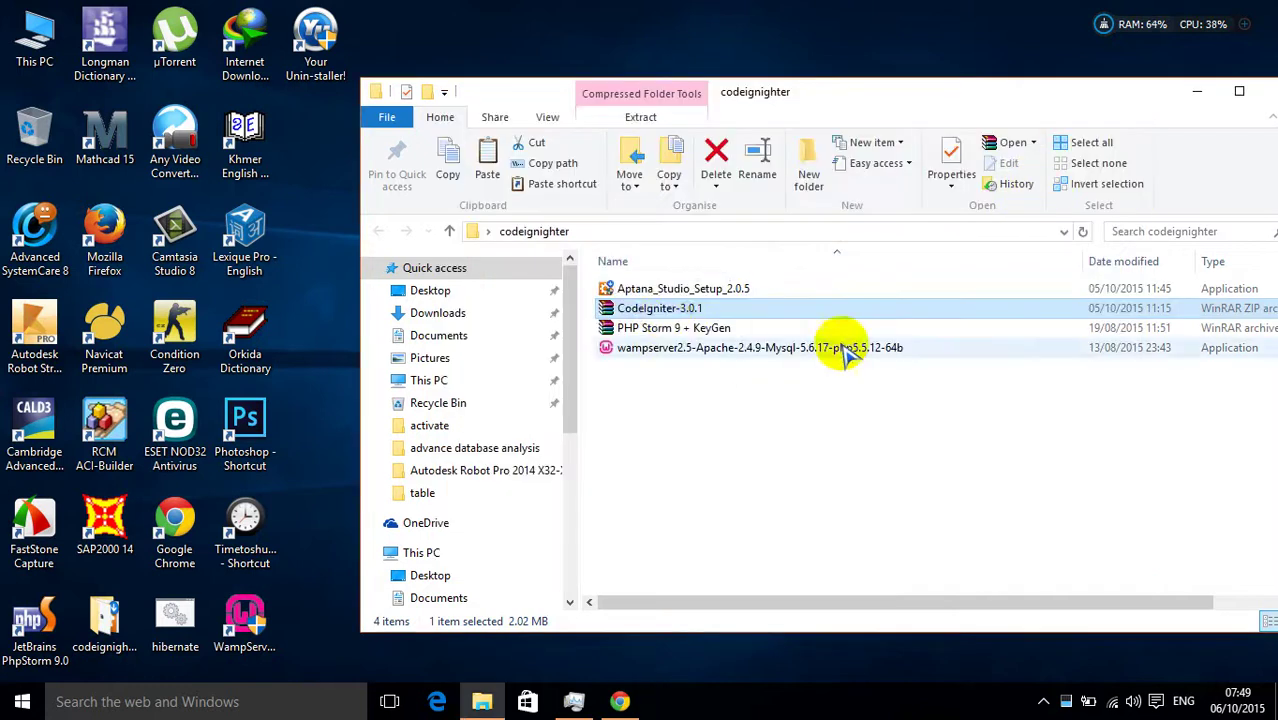
pyautogui.rightClick(668, 312)
pyautogui.click(715, 306)
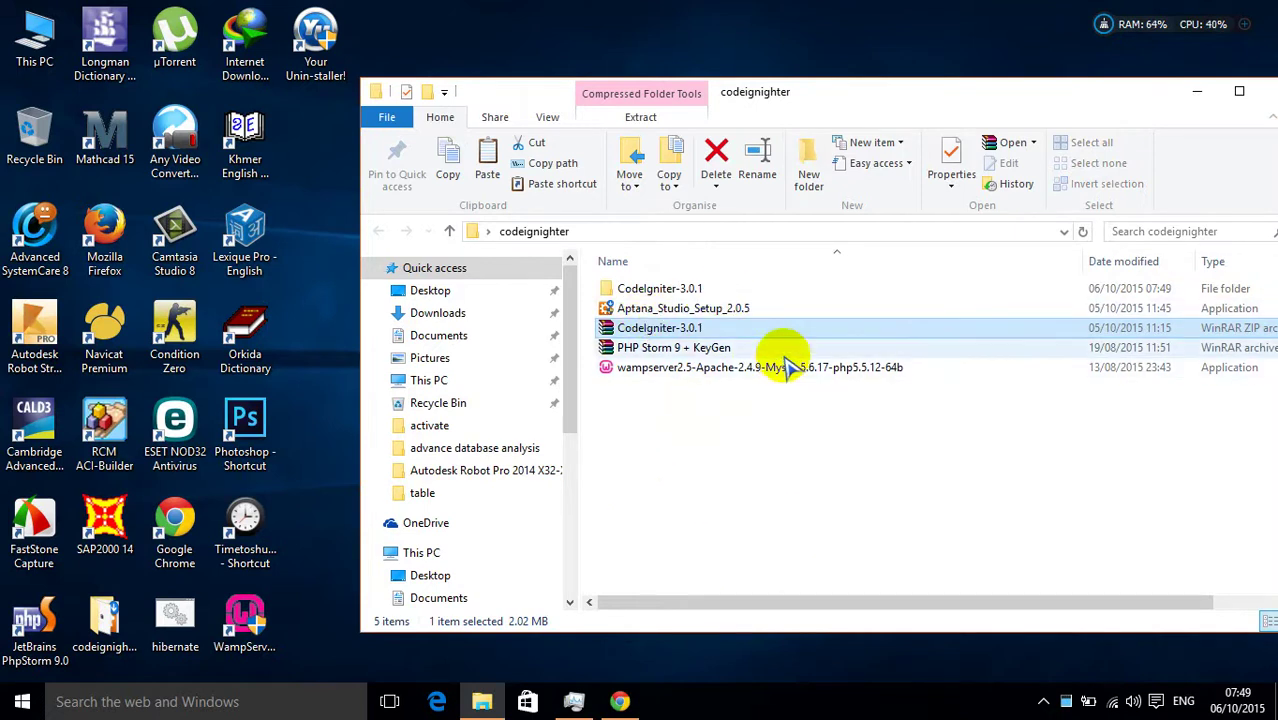
# - Open the extracted CodeIgniter-3.0.1 folder to inspect its contents, and select all of its files and folders
pyautogui.doubleClick(652, 288)
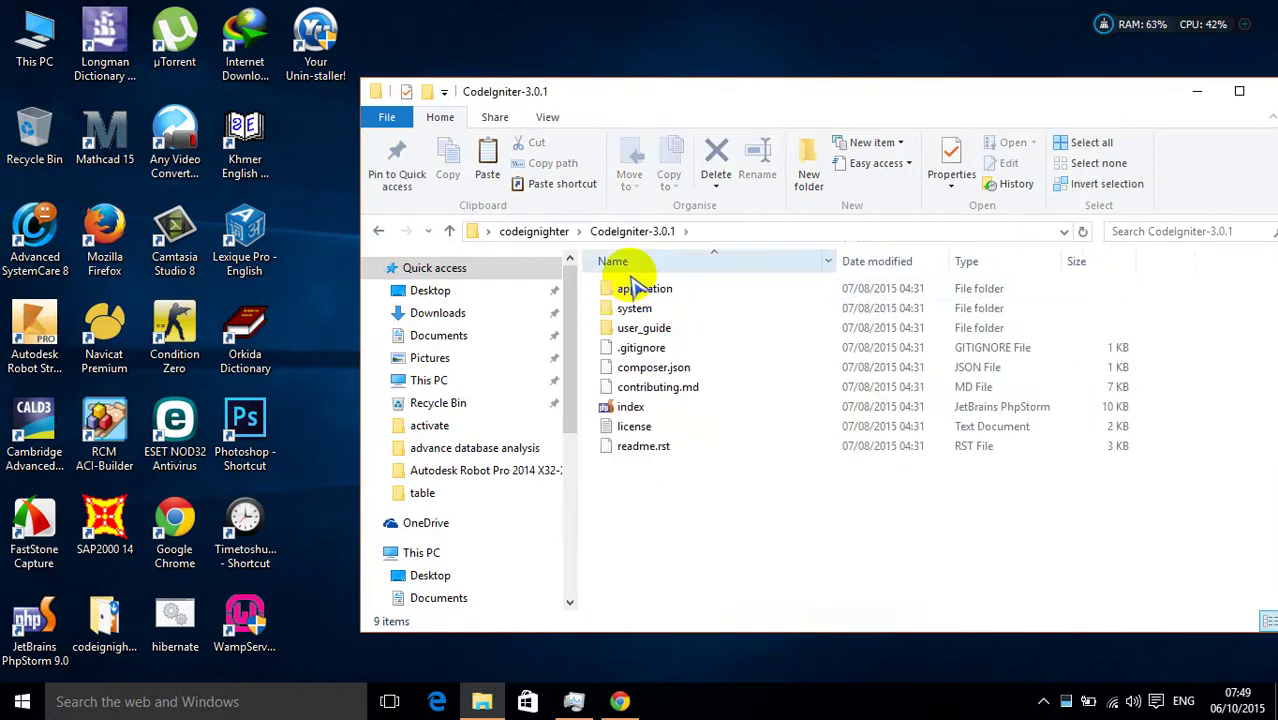
pyautogui.moveTo(690, 560); pyautogui.dragTo(650, 277)
pyautogui.click(752, 544)
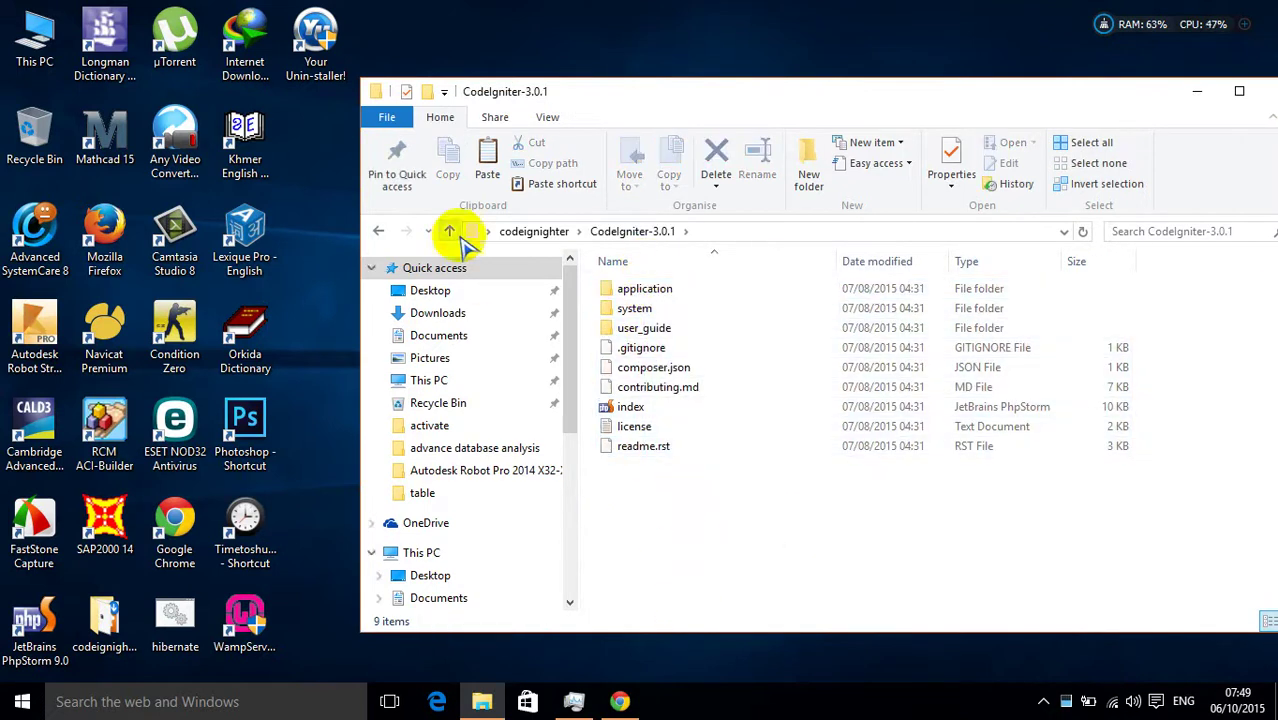
pyautogui.click(386, 233)
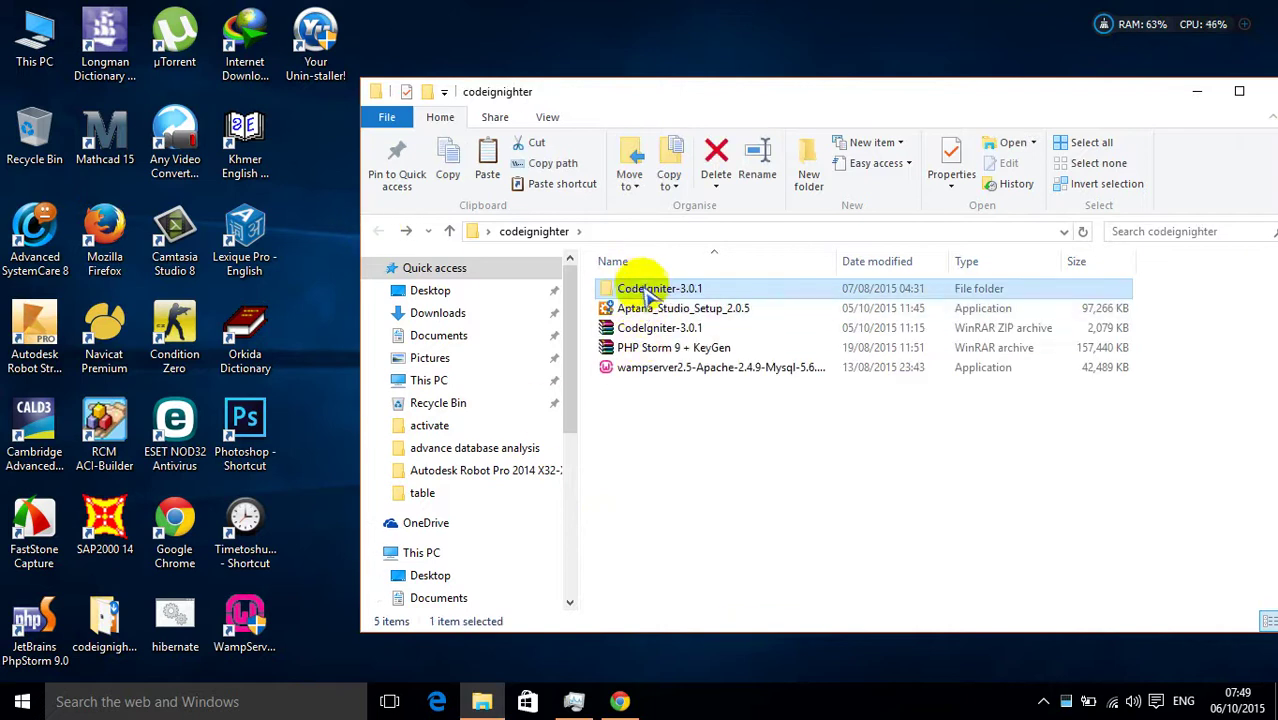
pyautogui.click(648, 288)
pyautogui.click(685, 337)
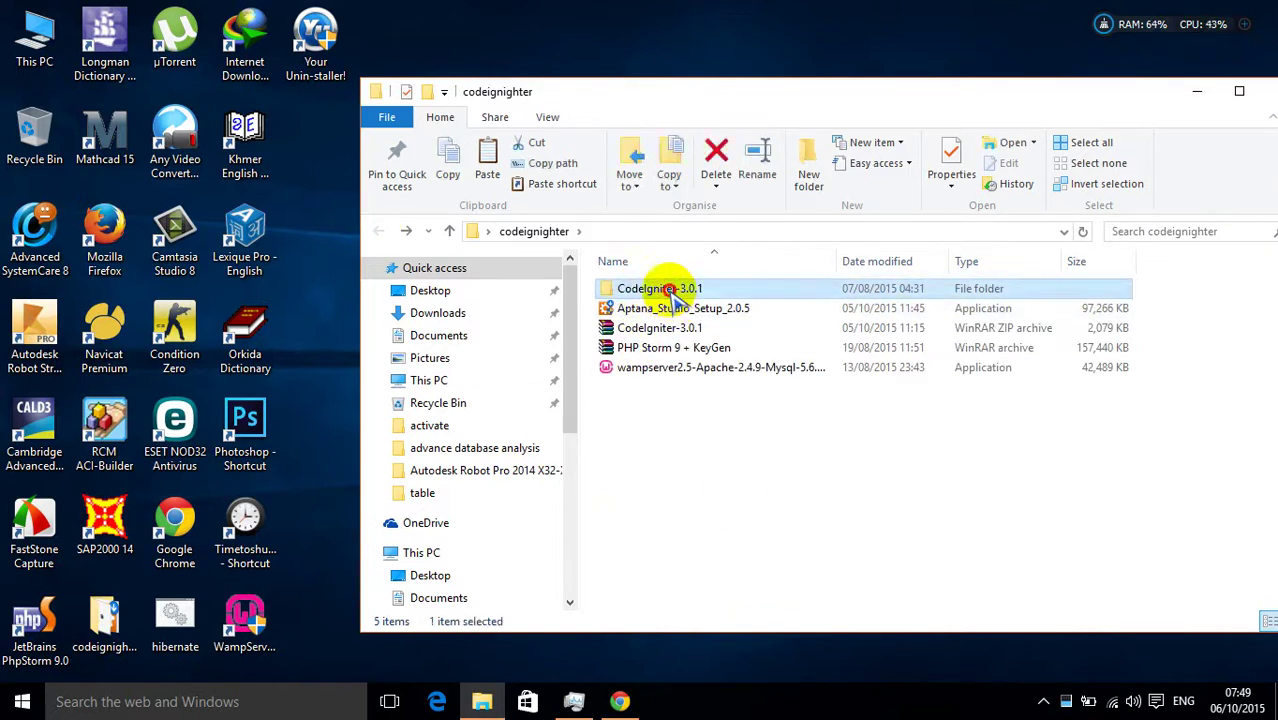
pyautogui.doubleClick(662, 288)
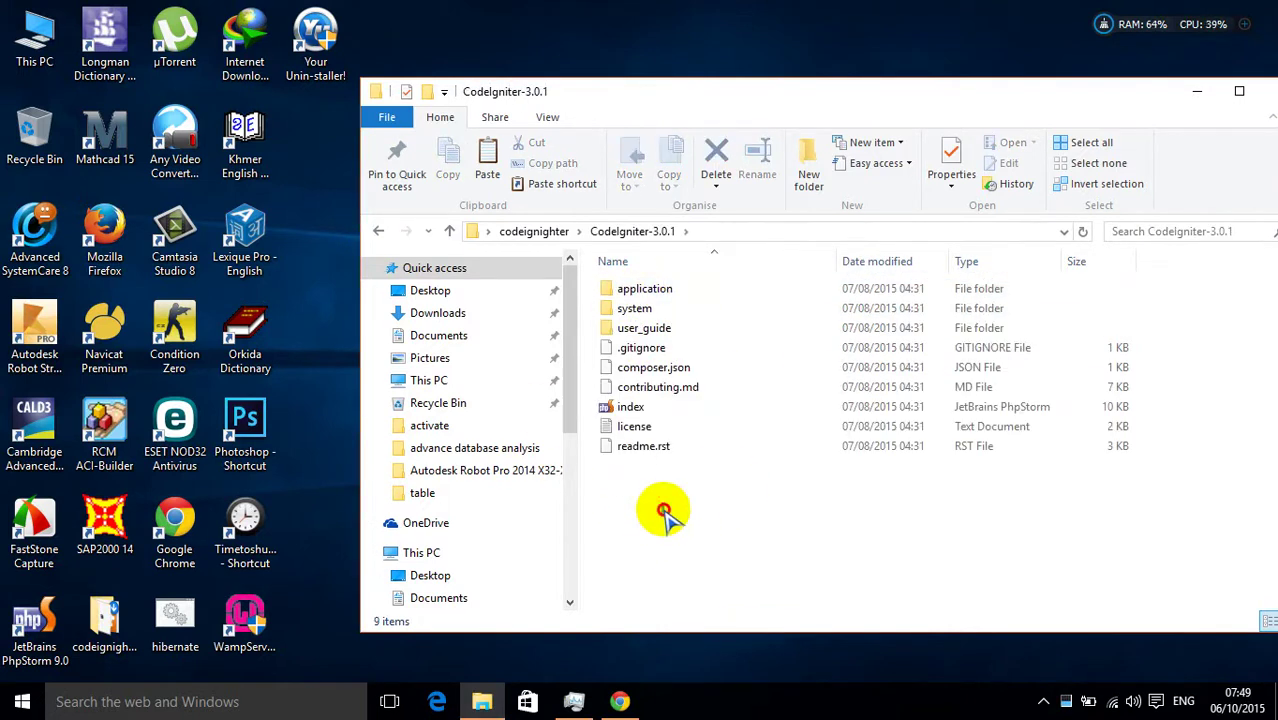
pyautogui.moveTo(668, 518); pyautogui.dragTo(634, 230)
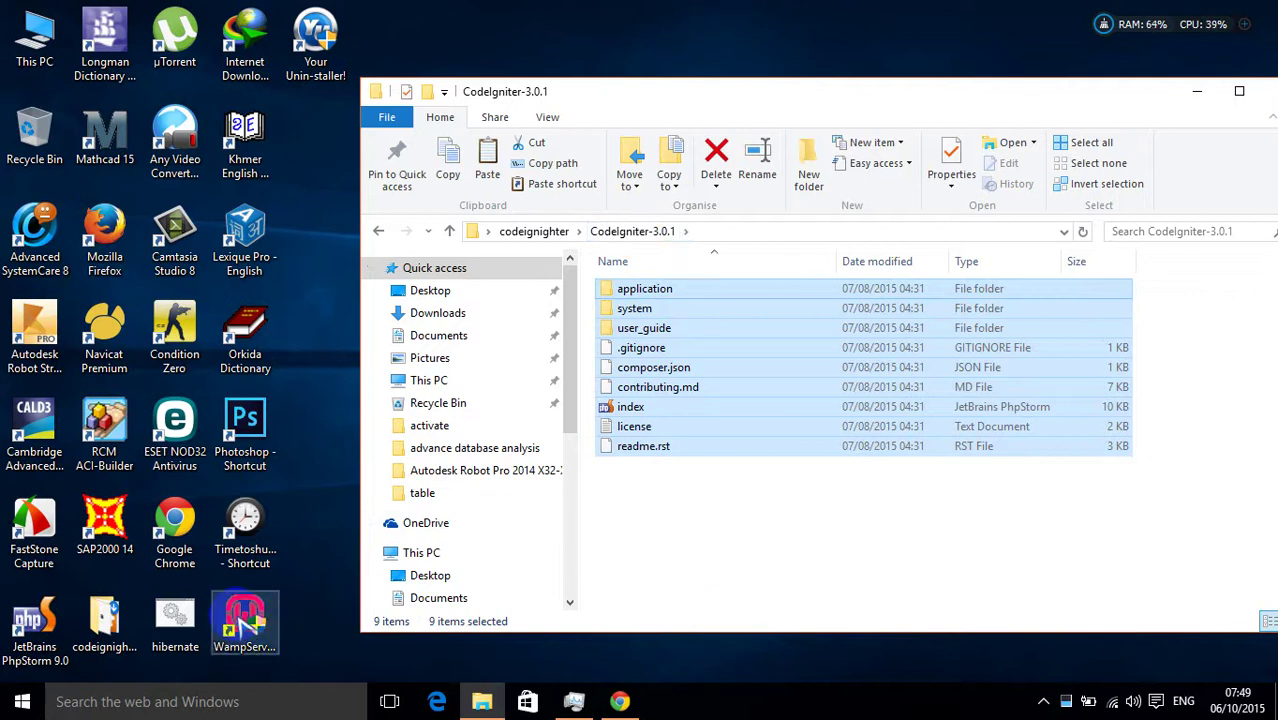
# - Start WampServer from the desktop, minimize the CodeIgniter-3.0.1 folder window, and open the WampServer localhost homepage
pyautogui.doubleClick(244, 620)
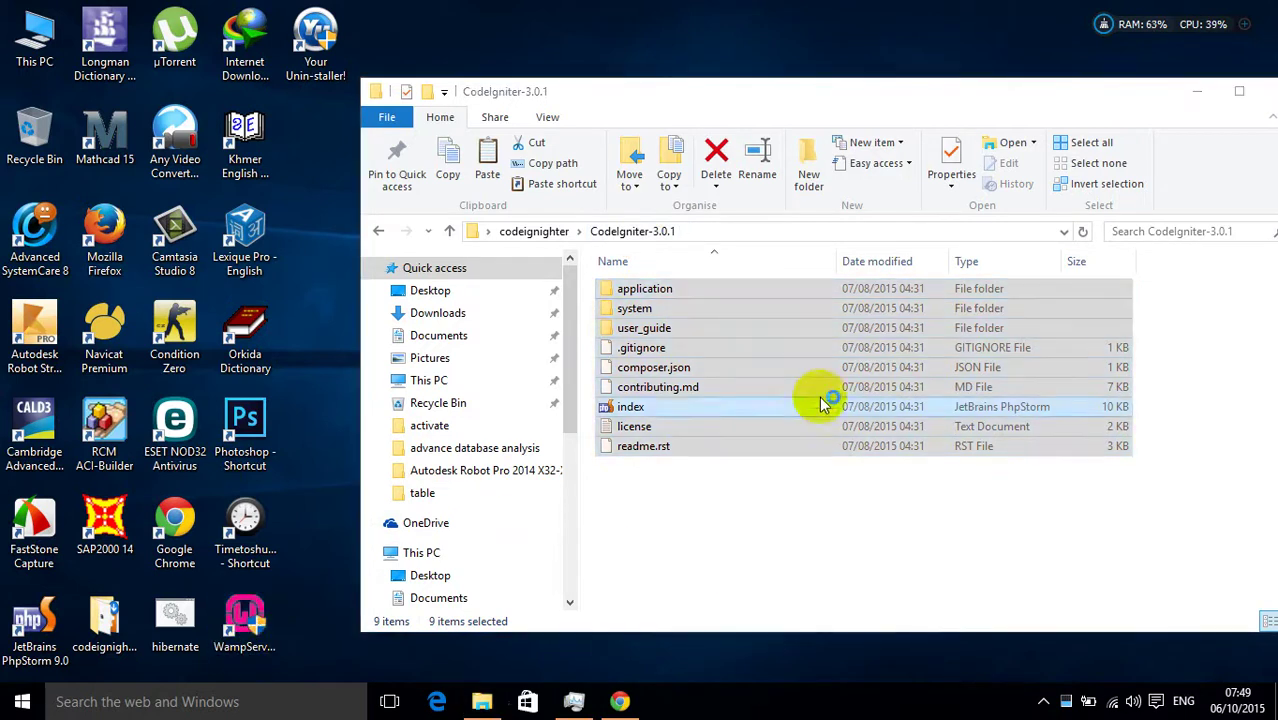
pyautogui.click(1197, 91)
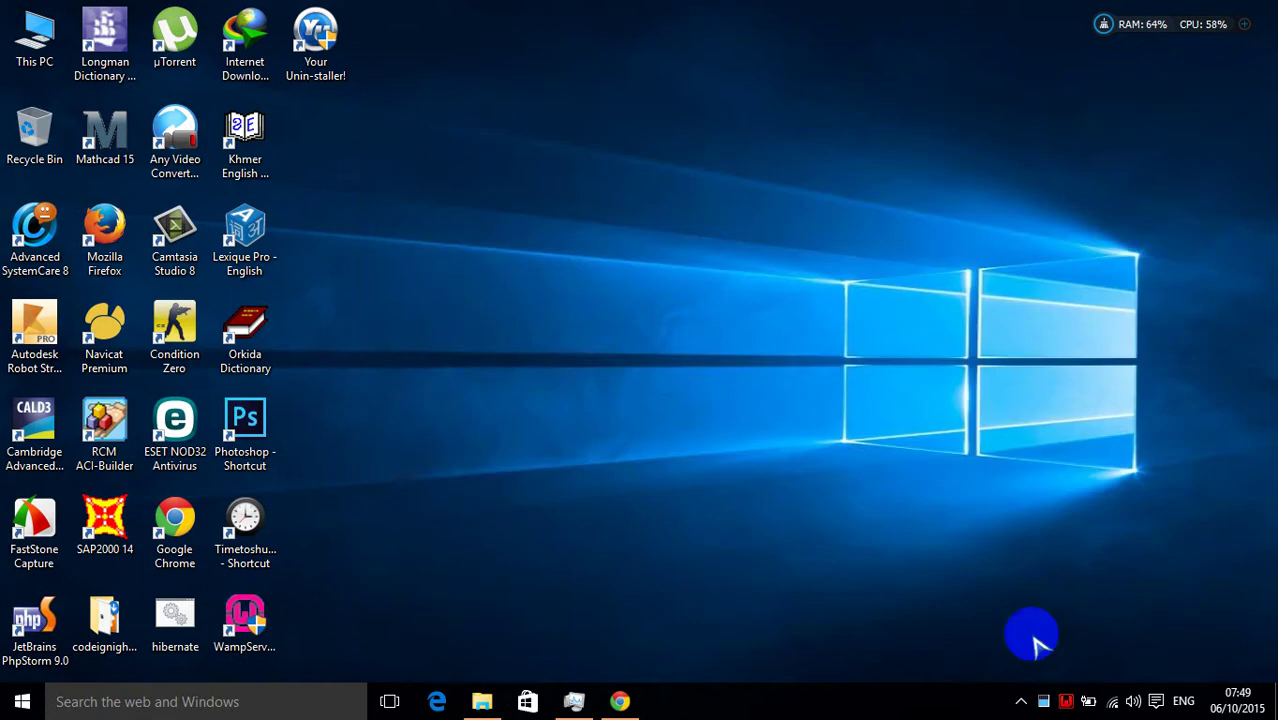
pyautogui.click(1066, 701)
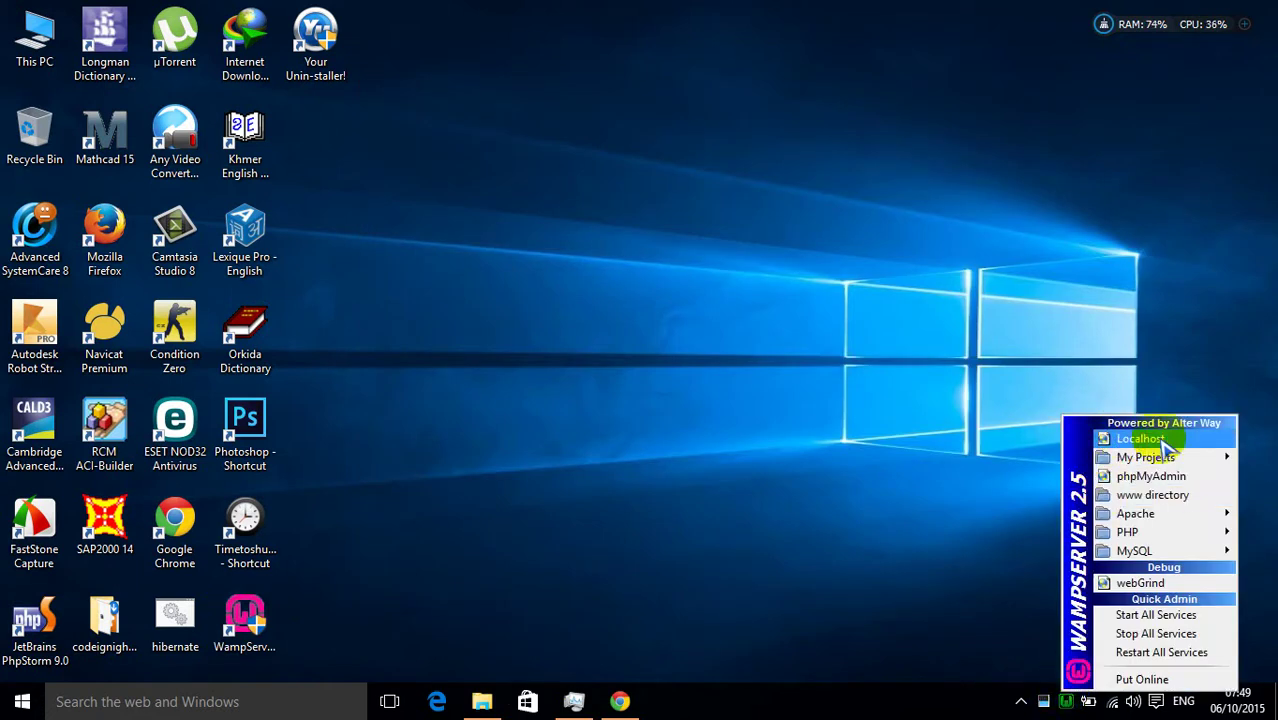
pyautogui.click(1155, 446)
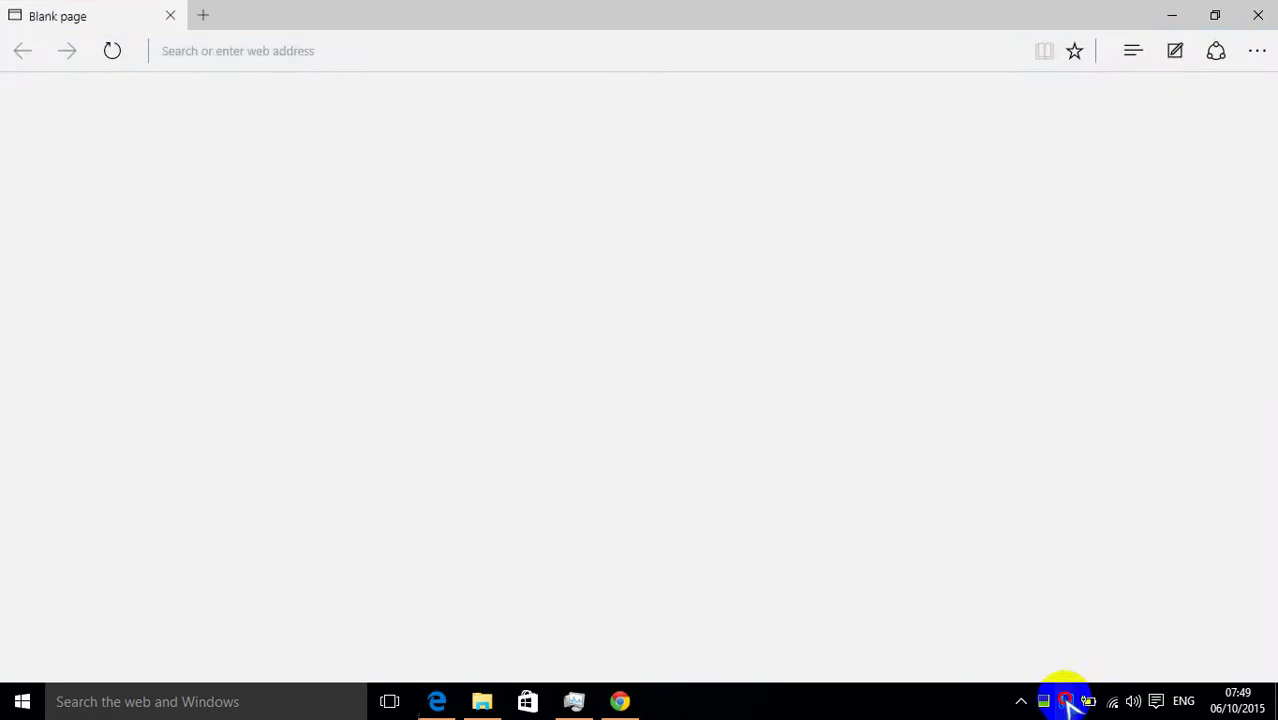
# - Open WampServer's www directory, create a folder named application in it, and open the new folder
pyautogui.click(1068, 703)
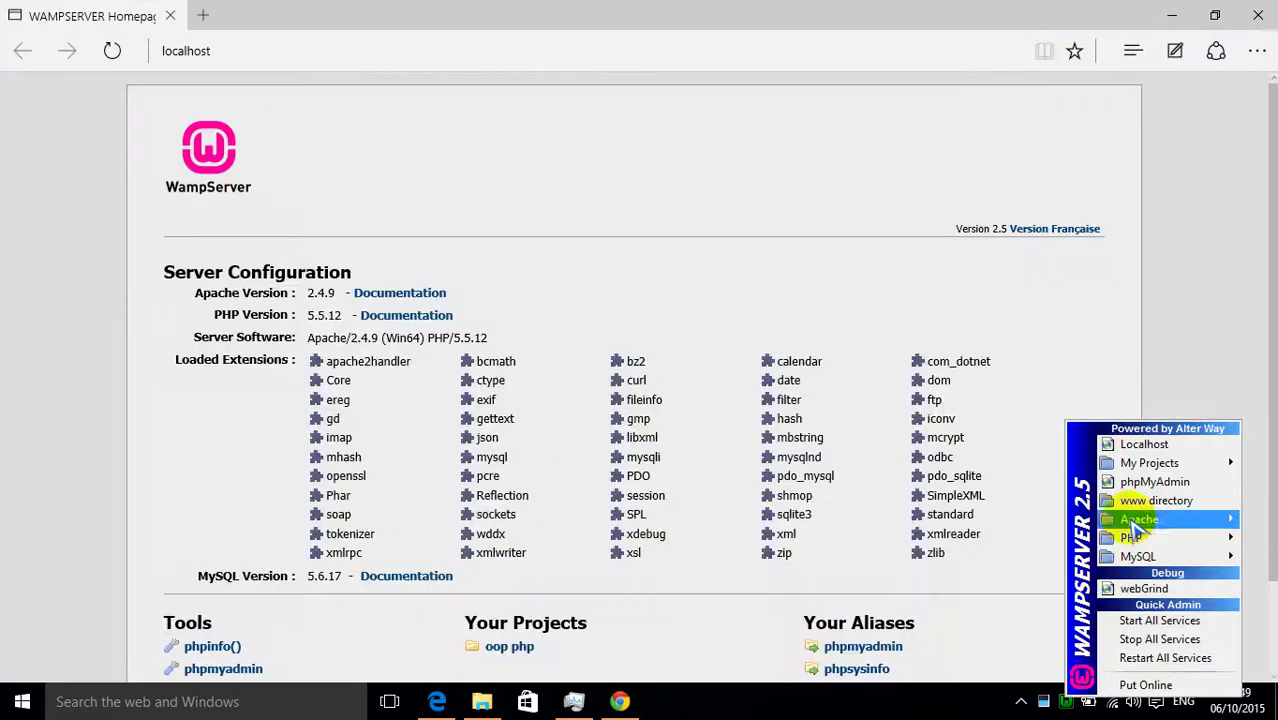
pyautogui.click(1152, 501)
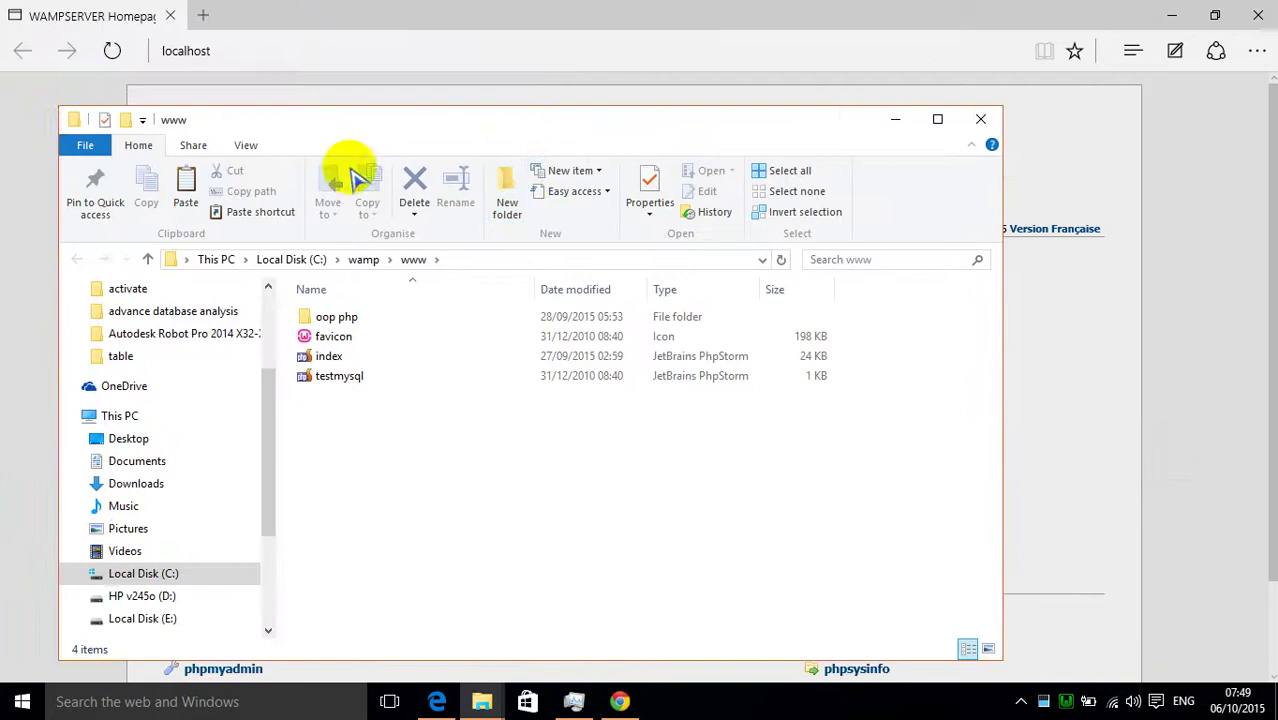
pyautogui.moveTo(442, 120); pyautogui.dragTo(515, 104)
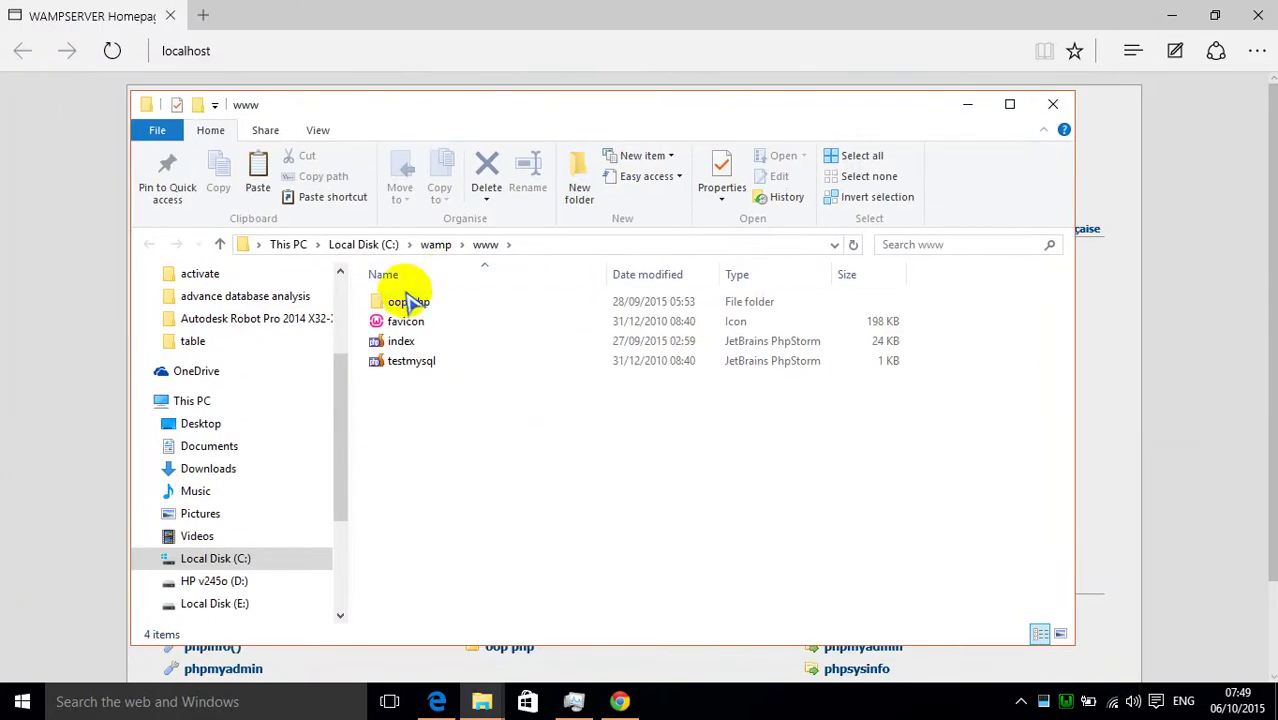
pyautogui.click(579, 185)
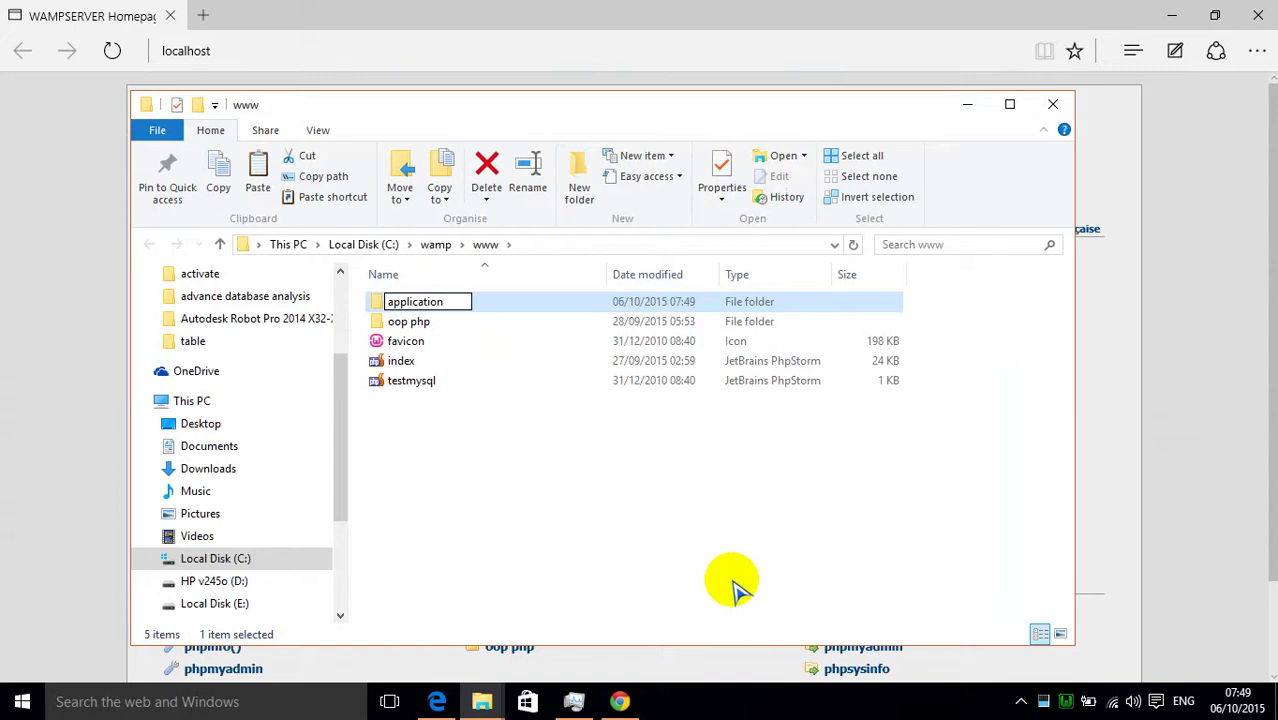
pyautogui.press('Return')
pyautogui.press('Return')
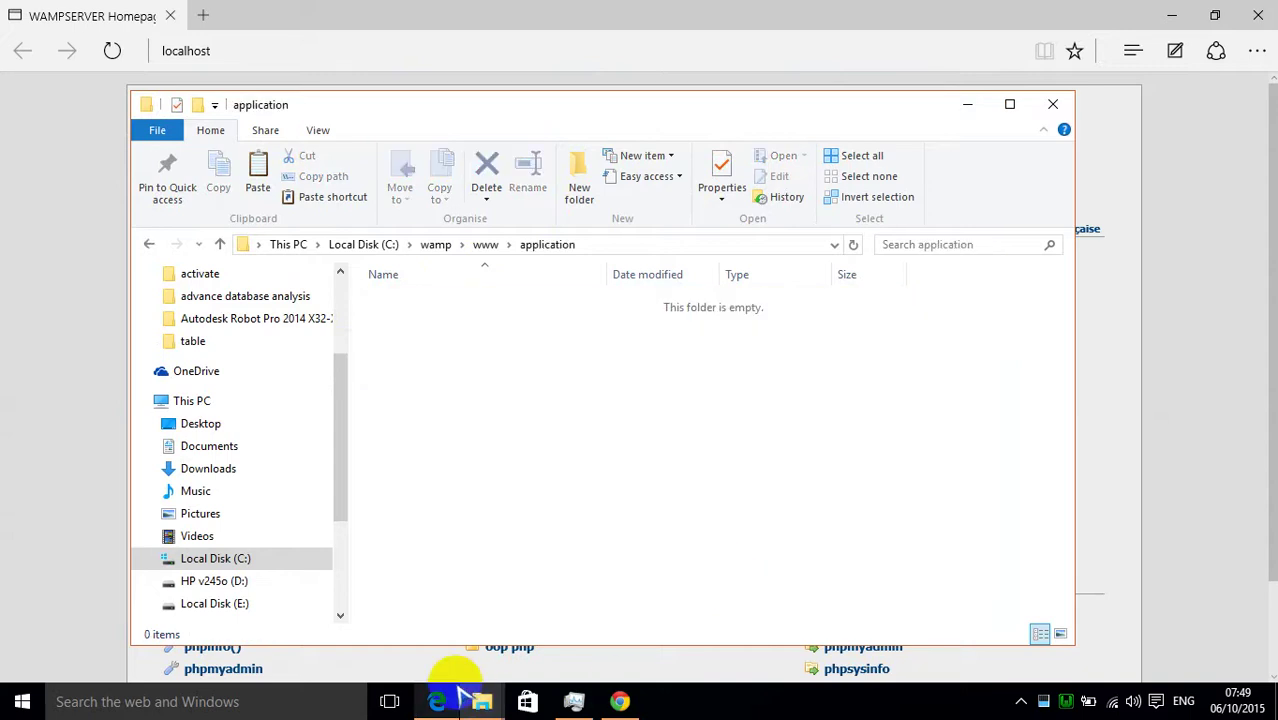
# - Copy all files and folders from the extracted CodeIgniter-3.0.1 folder into wamp\www\application
pyautogui.moveTo(484, 700)
pyautogui.click(428, 642)
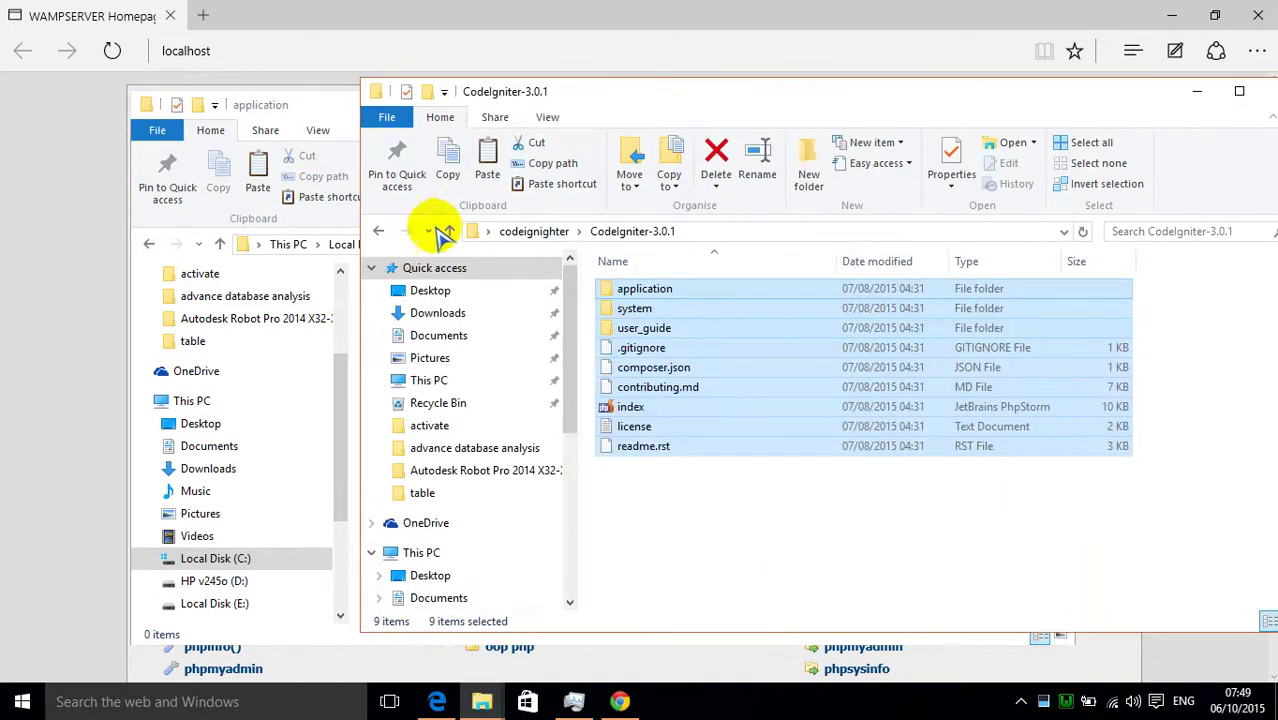
pyautogui.click(377, 230)
pyautogui.click(660, 292)
pyautogui.doubleClick(660, 290)
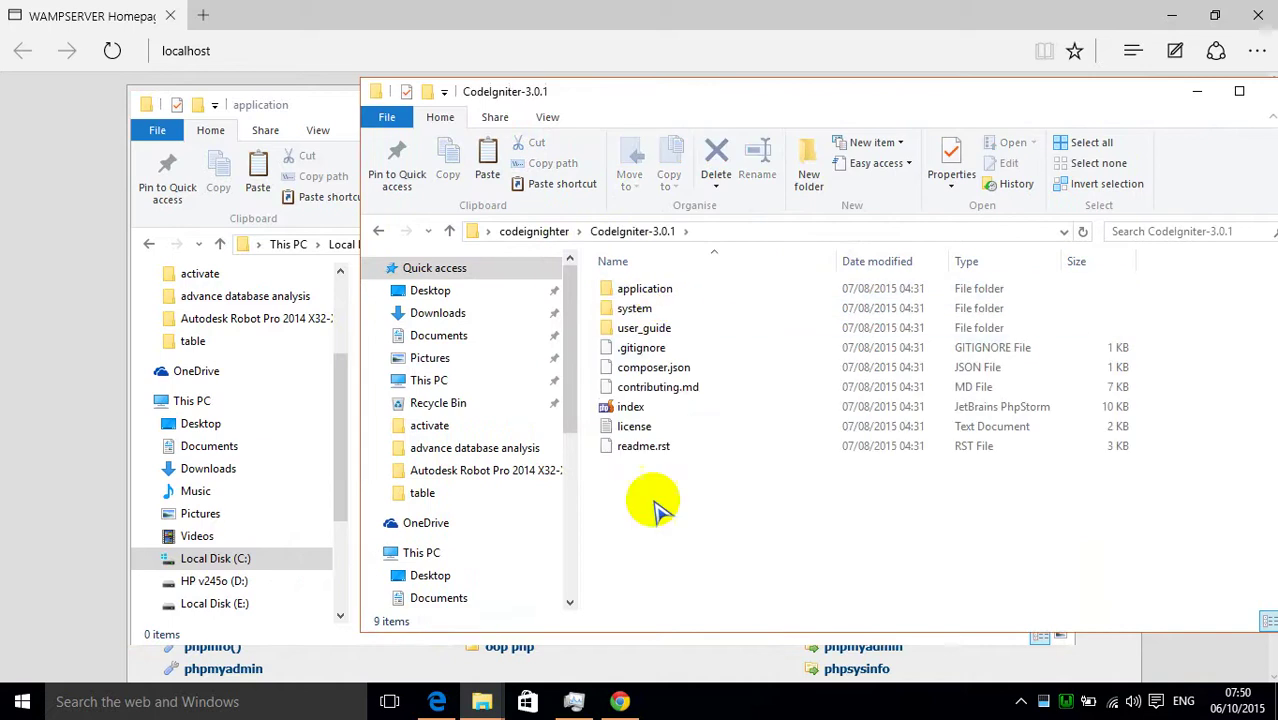
pyautogui.moveTo(700, 545); pyautogui.dragTo(628, 270)
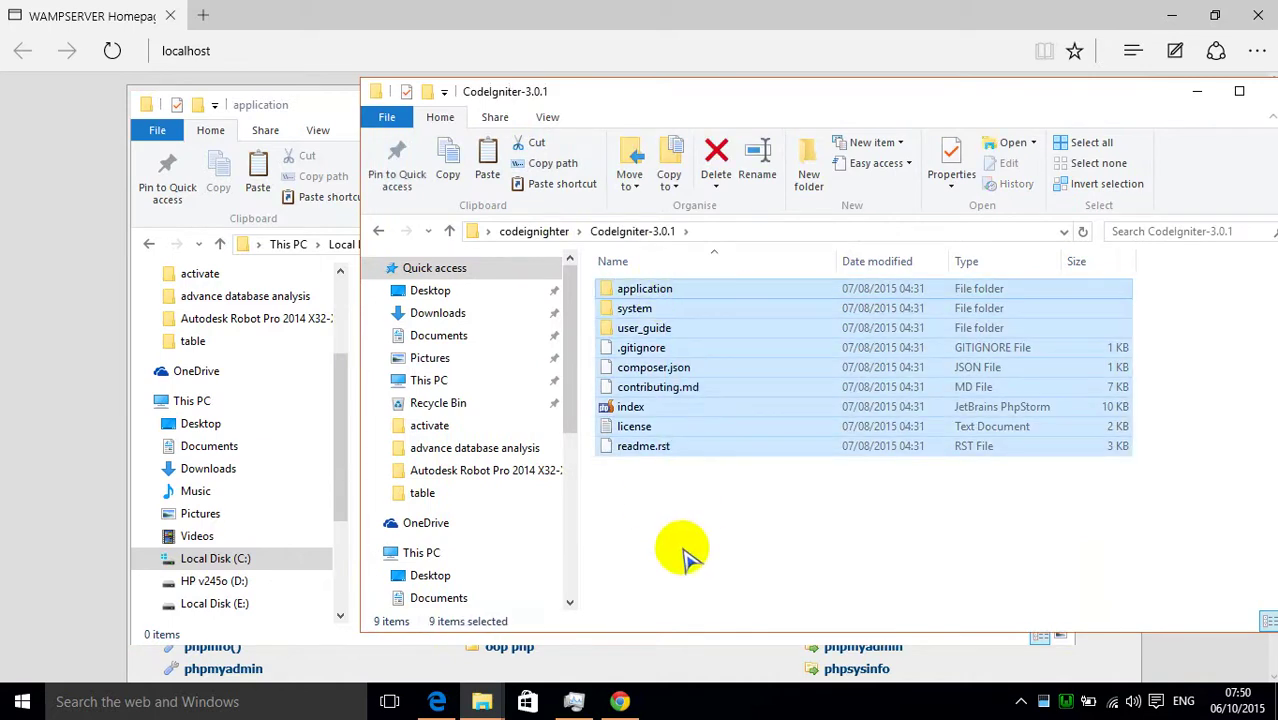
pyautogui.click(1197, 91)
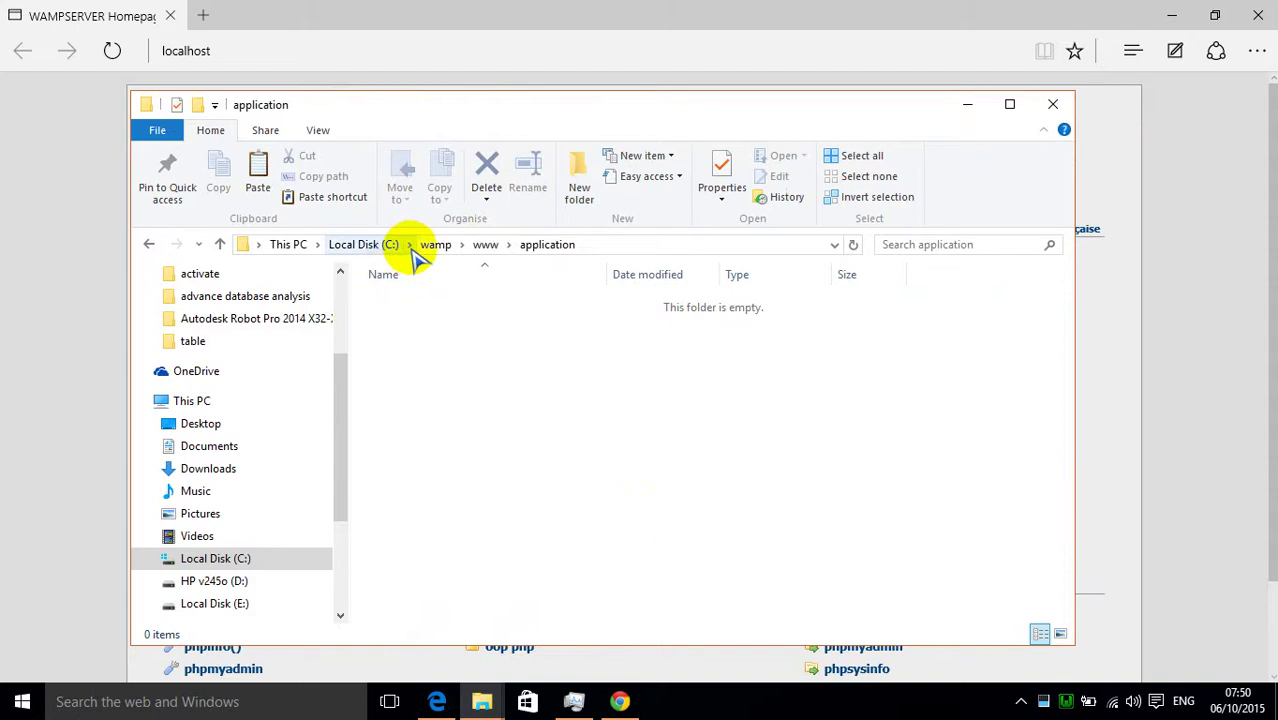
pyautogui.rightClick(474, 378)
pyautogui.click(520, 535)
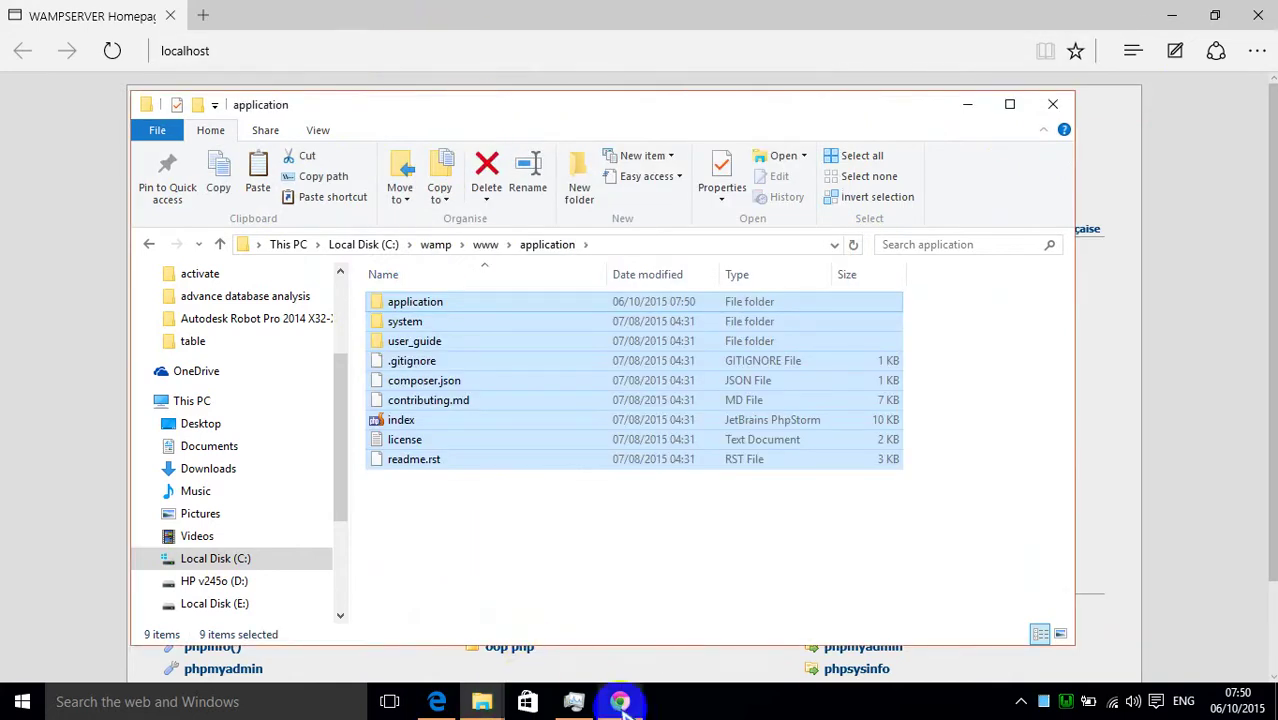
# - Switch to Edge, reload the localhost homepage, and try opening the application project under Your Projects
pyautogui.click(255, 12)
pyautogui.click(228, 50)
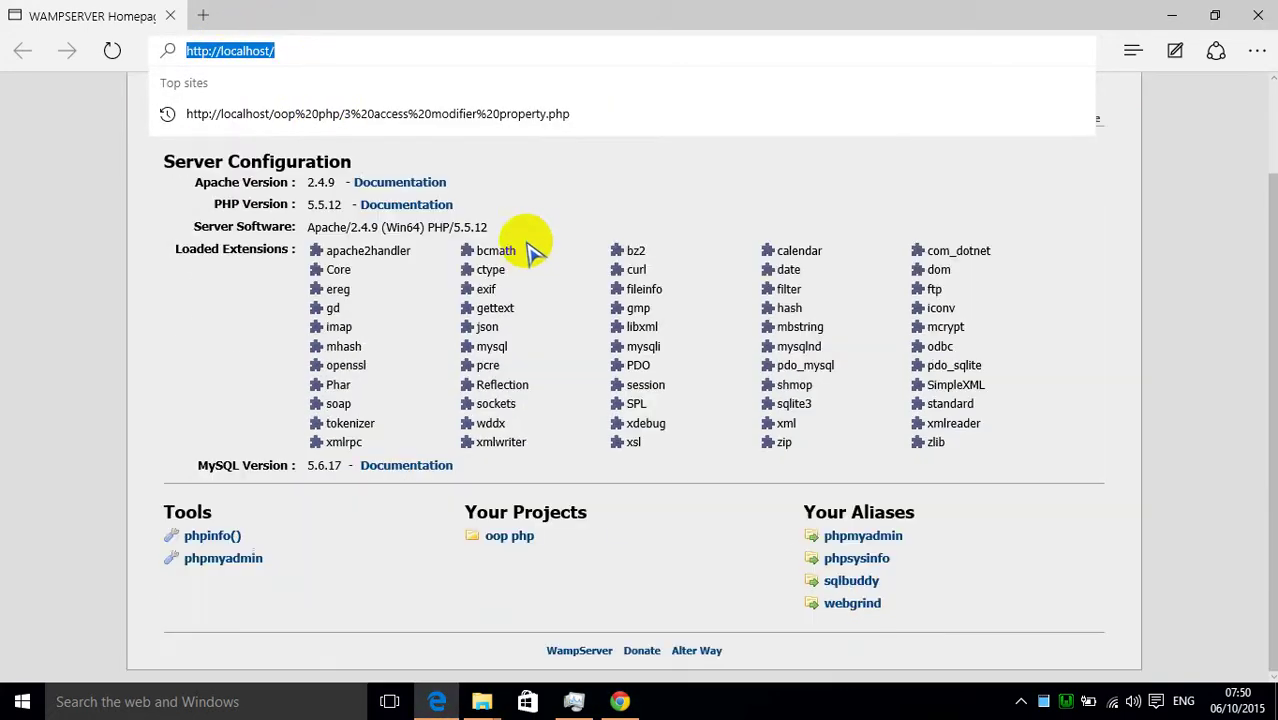
pyautogui.click(116, 52)
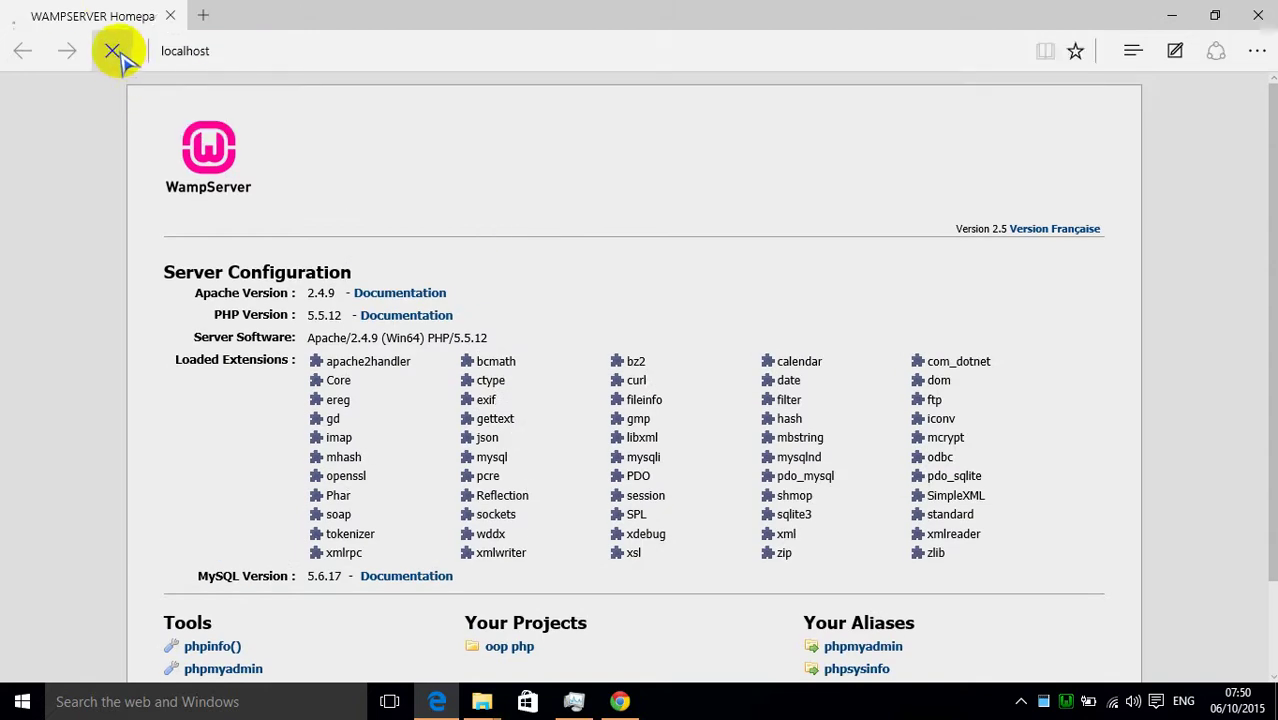
pyautogui.scroll(-1, 765, 499)
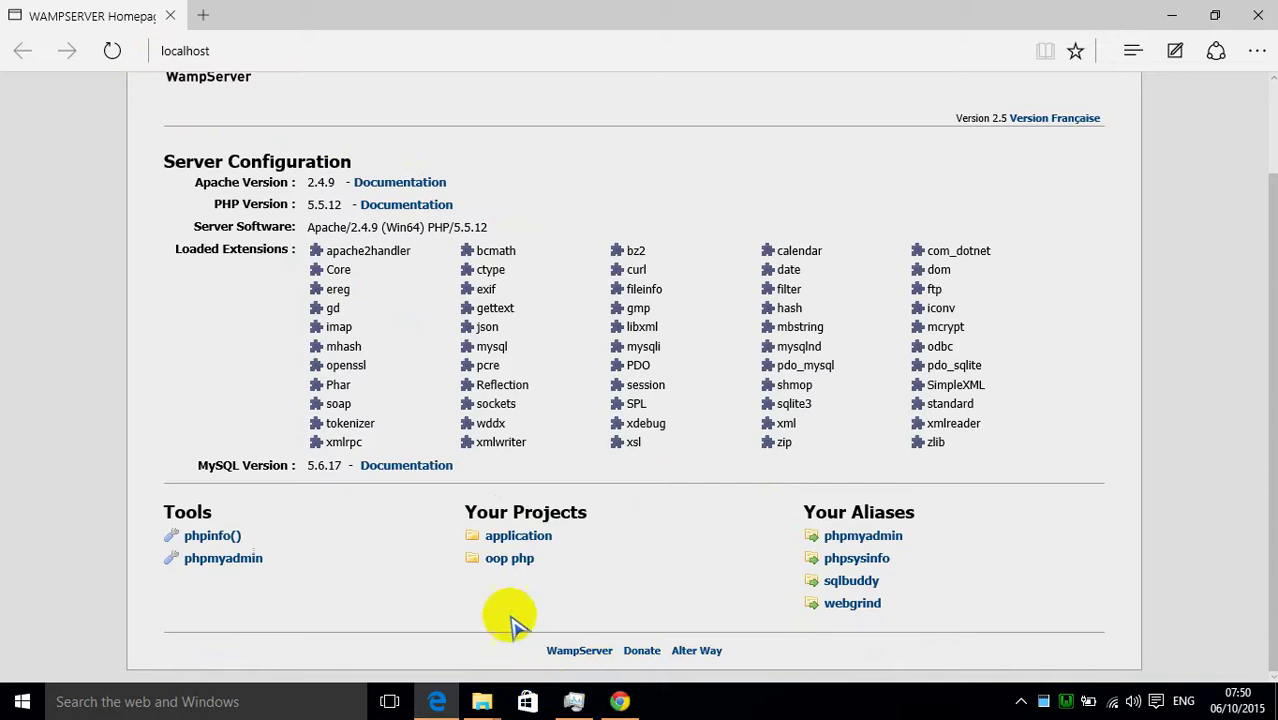
pyautogui.click(510, 540)
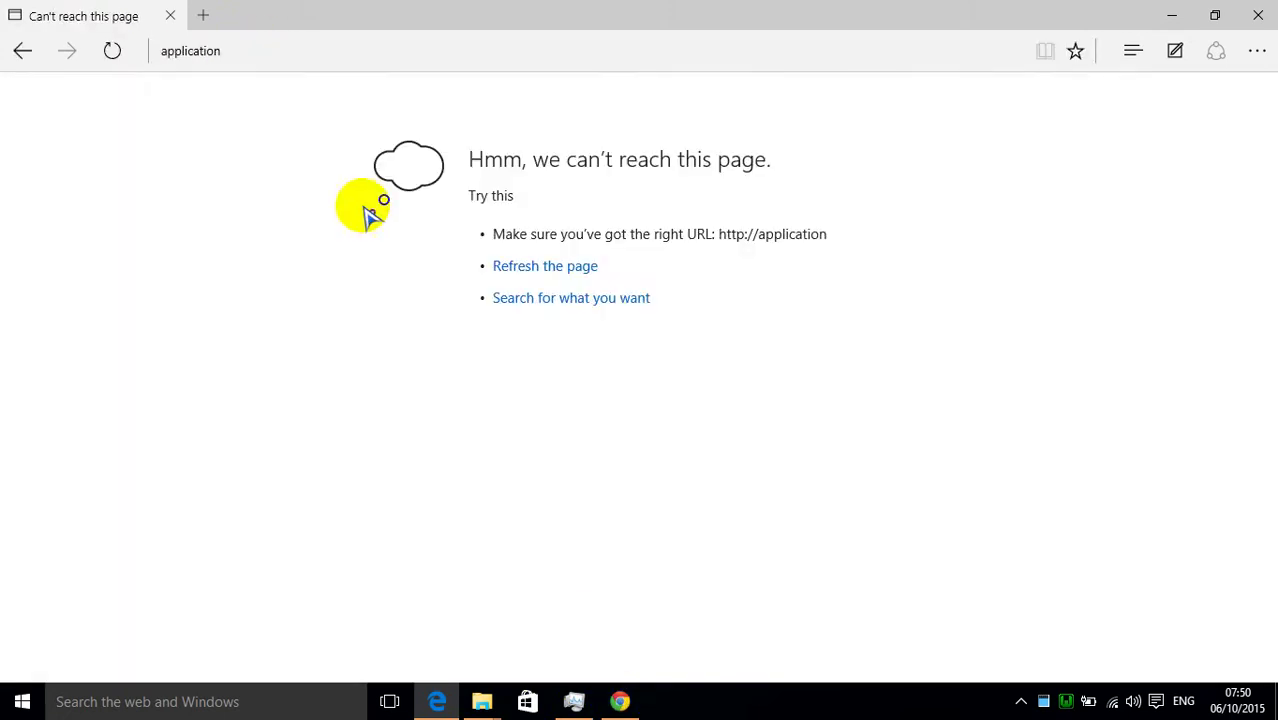
pyautogui.click(236, 51)
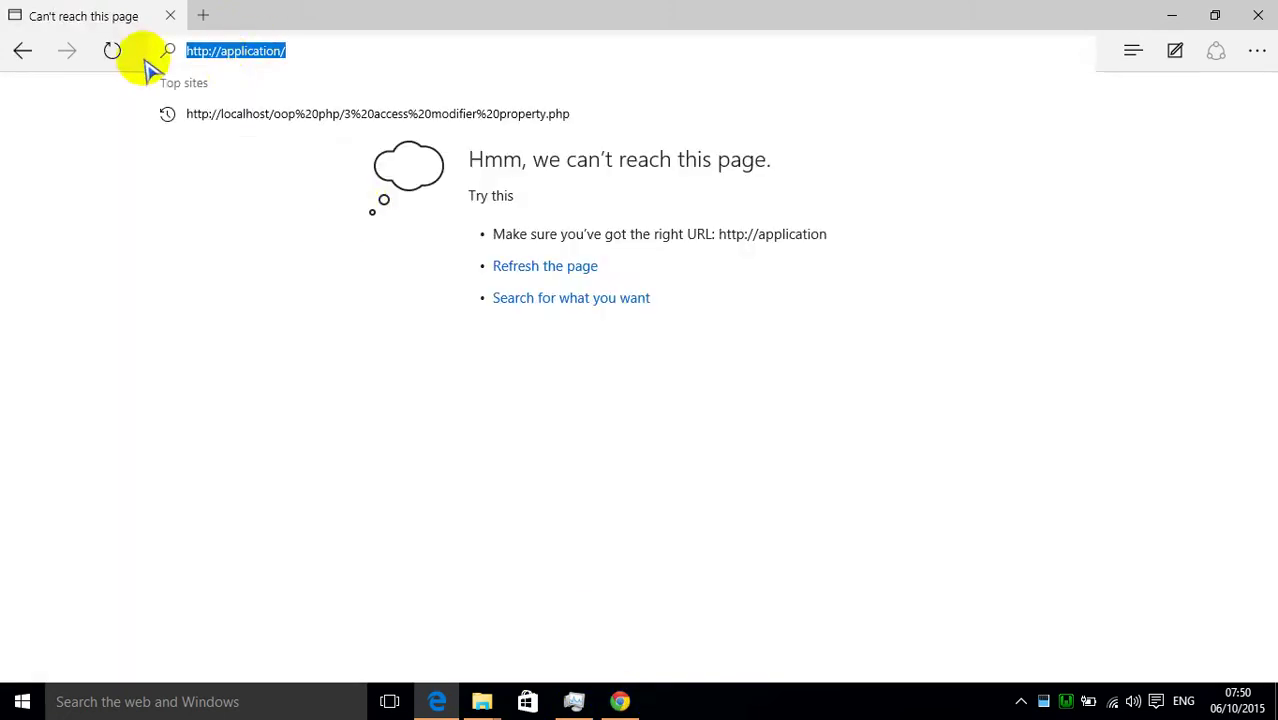
pyautogui.doubleClick(218, 51)
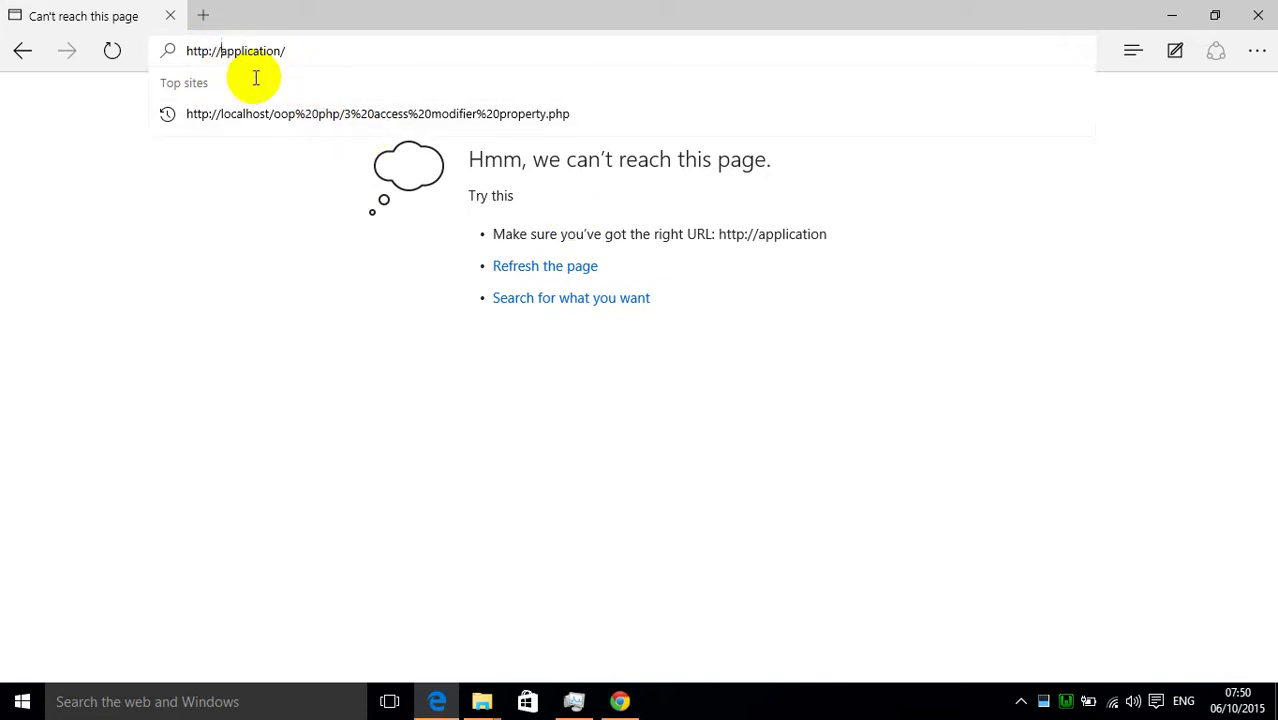
pyautogui.write('localhost')
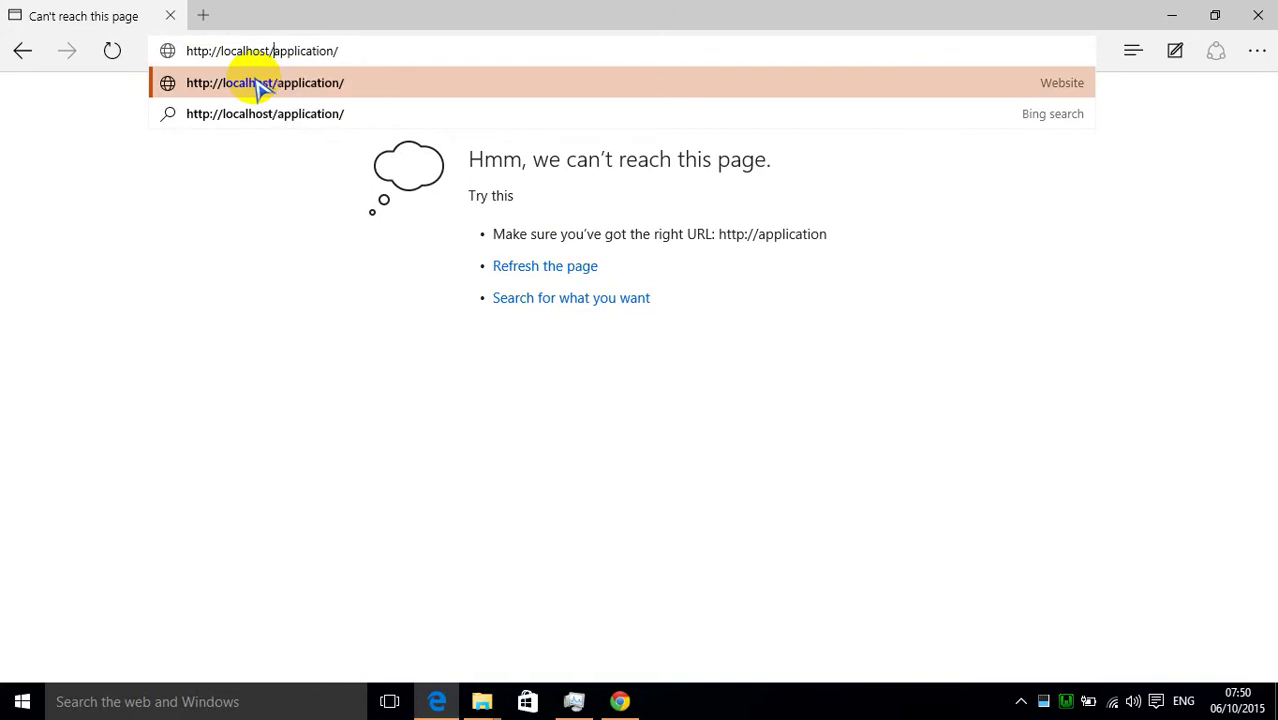
pyautogui.click(258, 87)
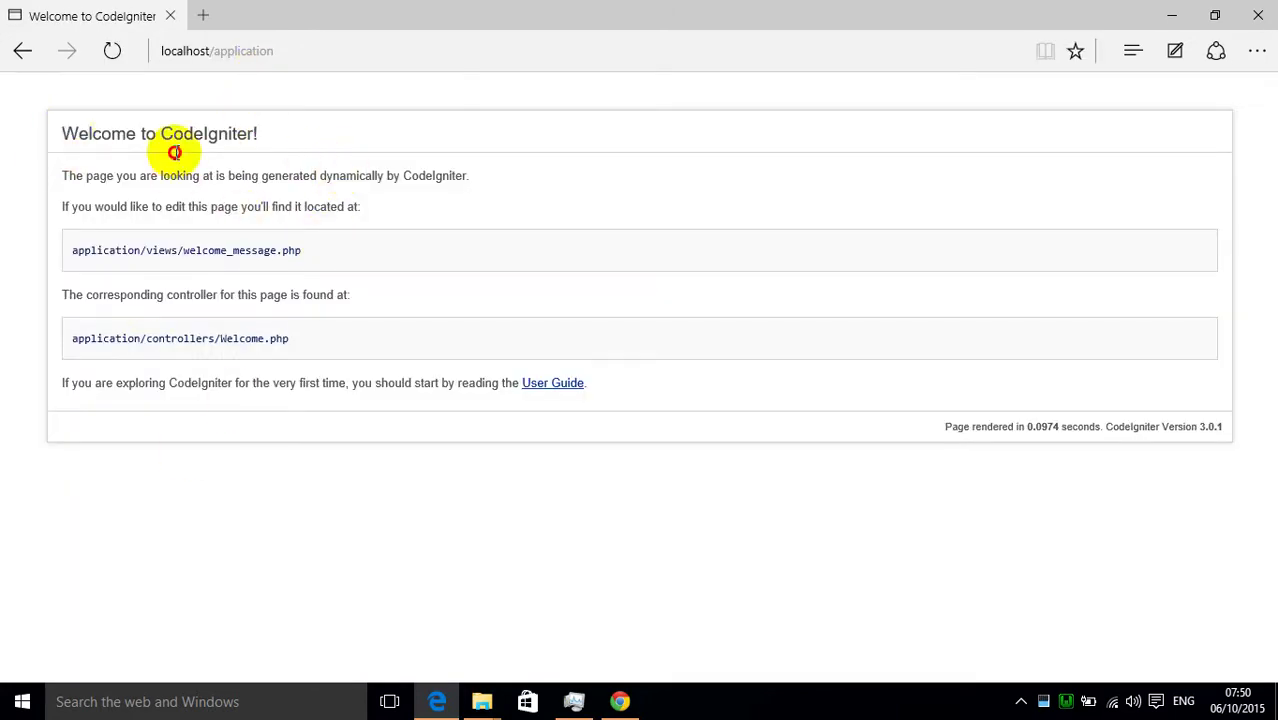
# - Examine the Welcome to CodeIgniter! page, highlighting its text and heading
pyautogui.moveTo(174, 152); pyautogui.dragTo(523, 289)
pyautogui.click(560, 295)
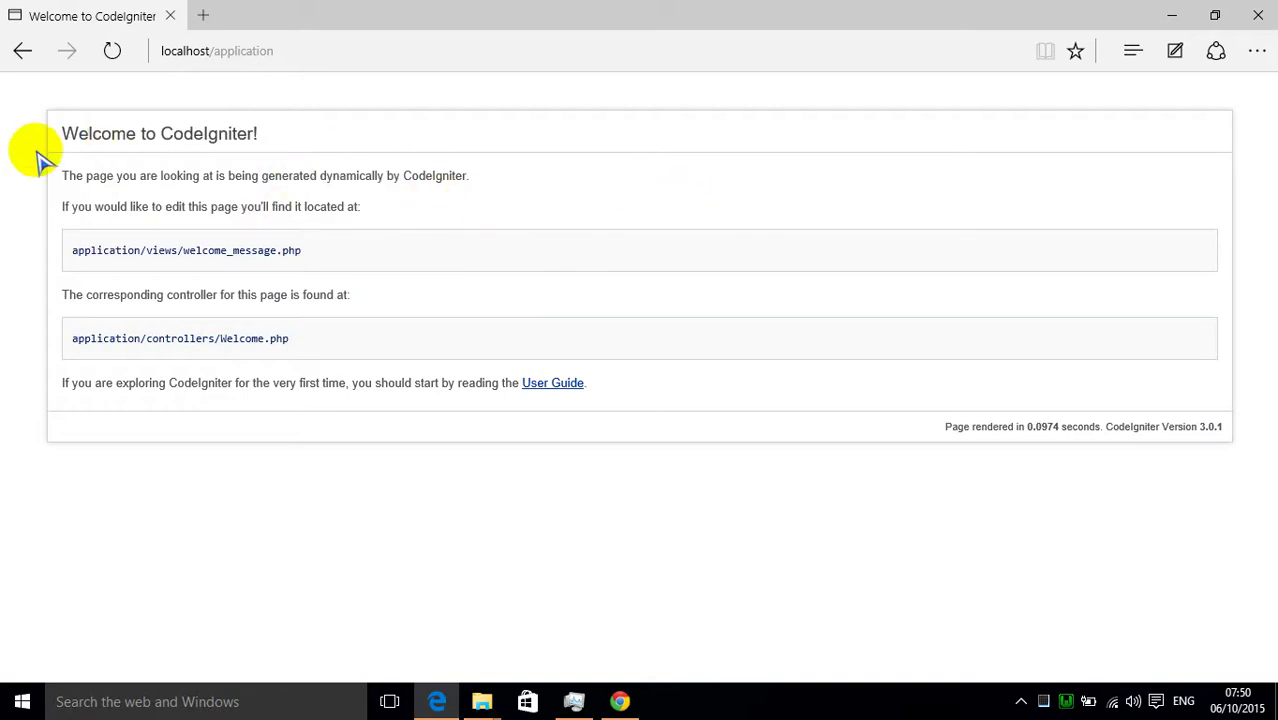
pyautogui.moveTo(117, 137); pyautogui.dragTo(283, 146)
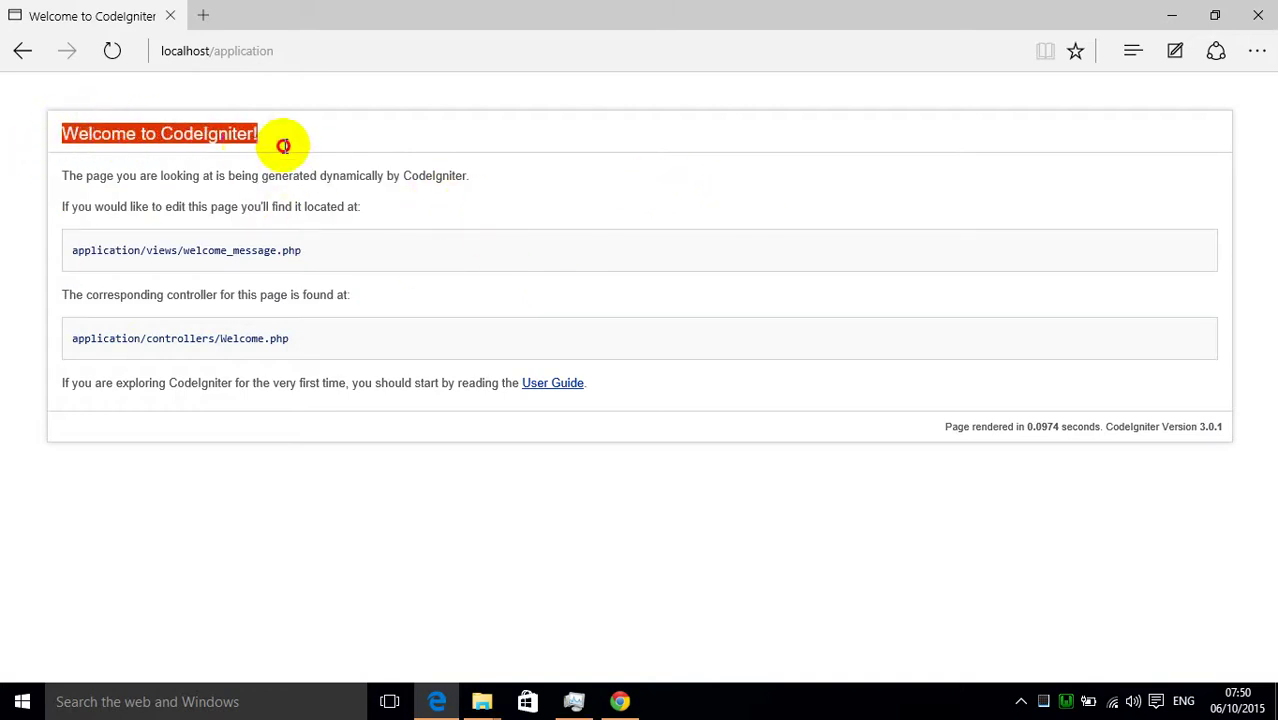
pyautogui.click(172, 176)
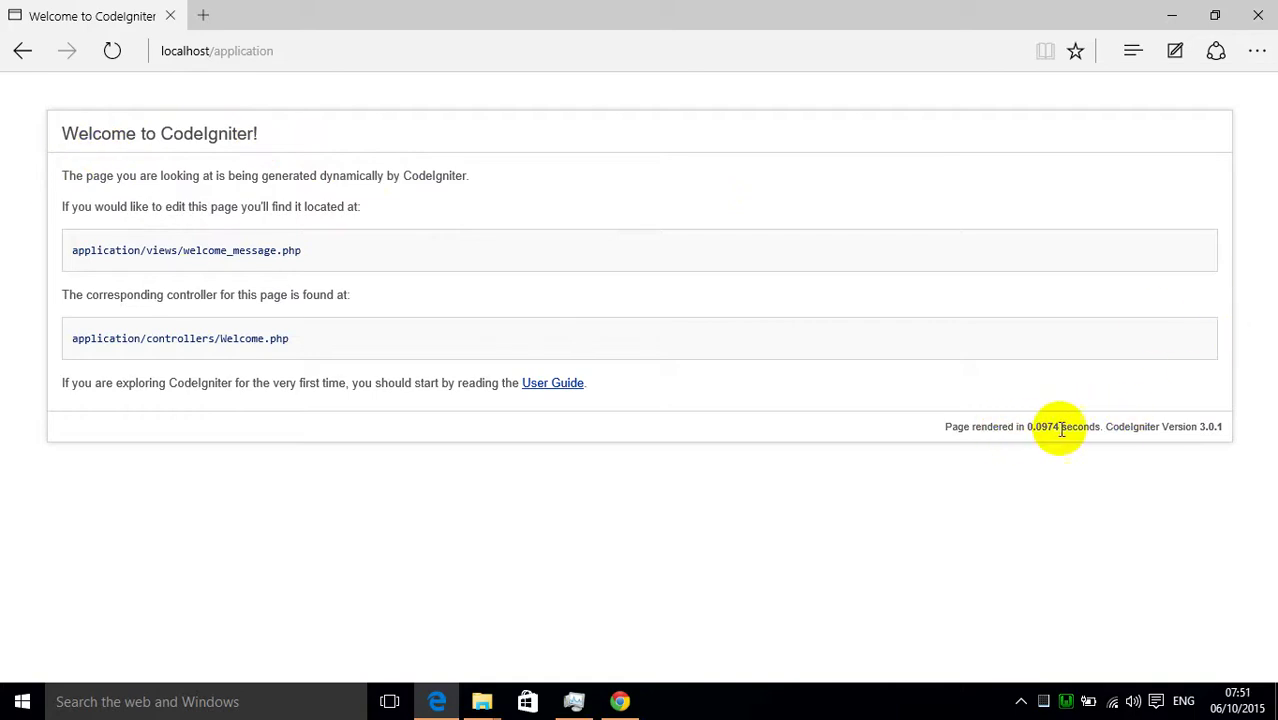
# - Highlight the CodeIgniter version text in the welcome page's footer
pyautogui.moveTo(1105, 426); pyautogui.dragTo(1210, 433)
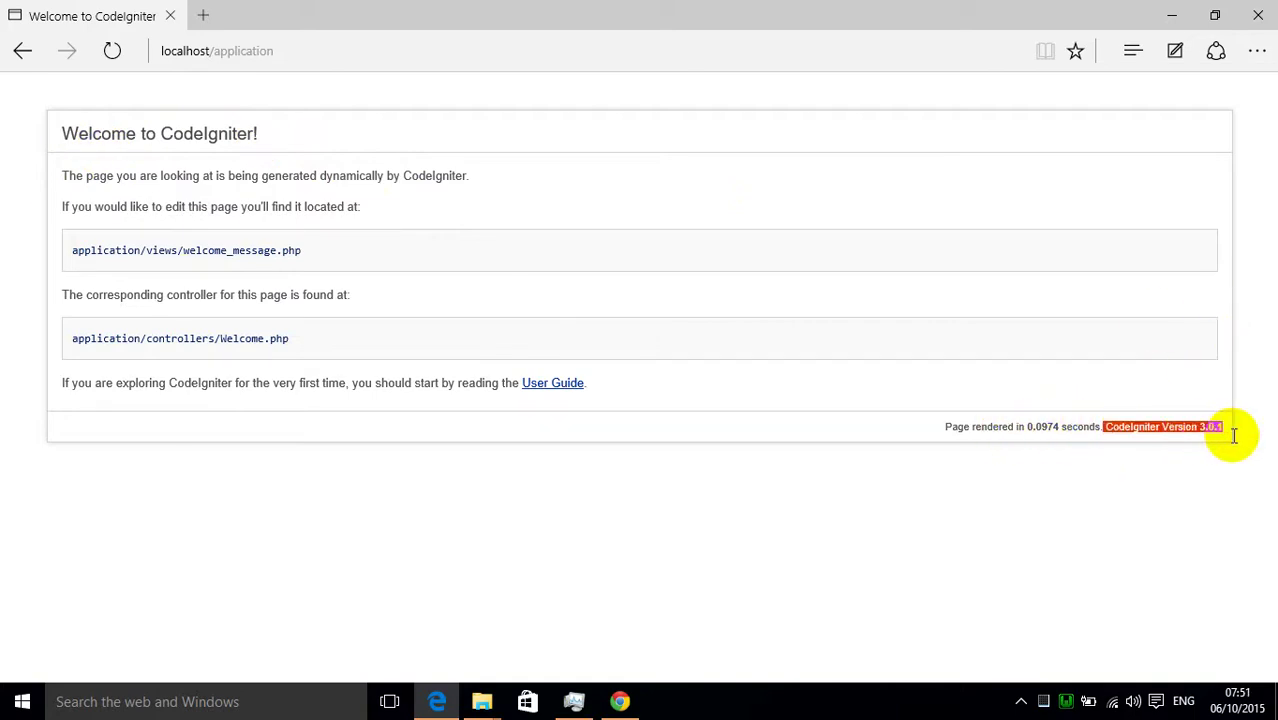
pyautogui.click(1234, 435)
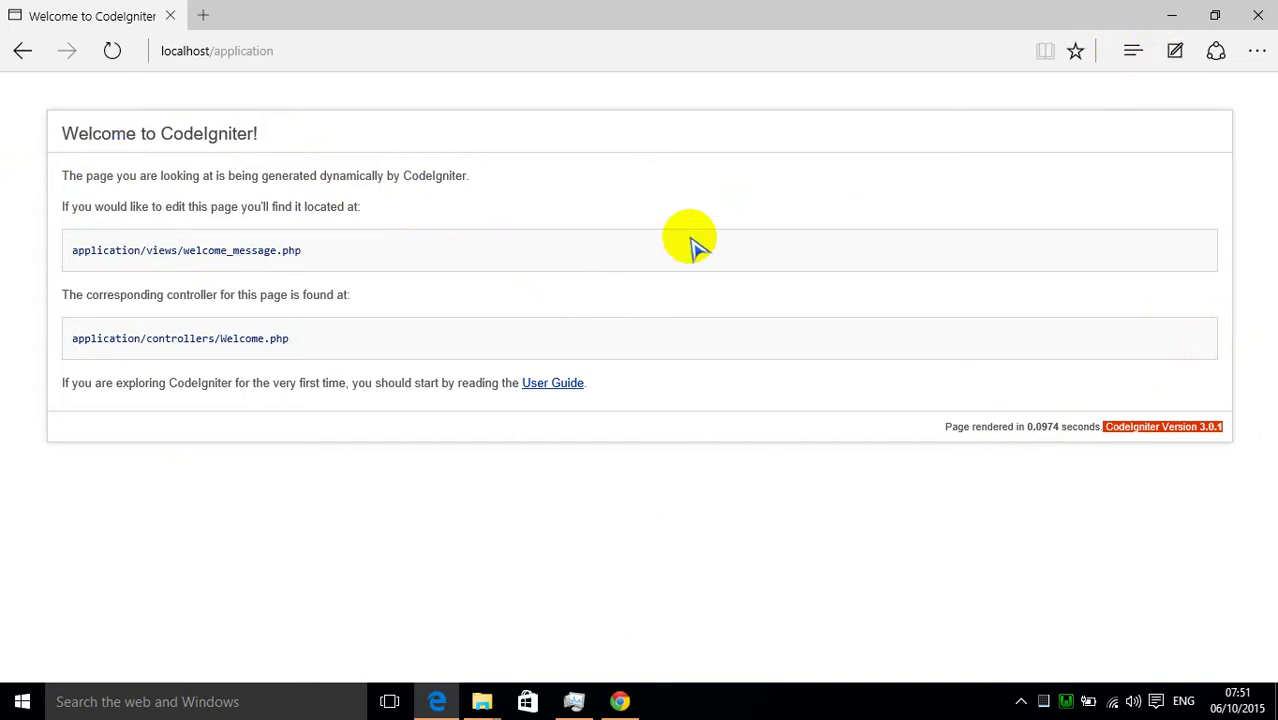
# - Switch to File Explorer and delete .gitignore, composer.json, contributing.md, license and readme.rst from wamp\www\application, keeping index
pyautogui.click(1170, 16)
pyautogui.click(606, 533)
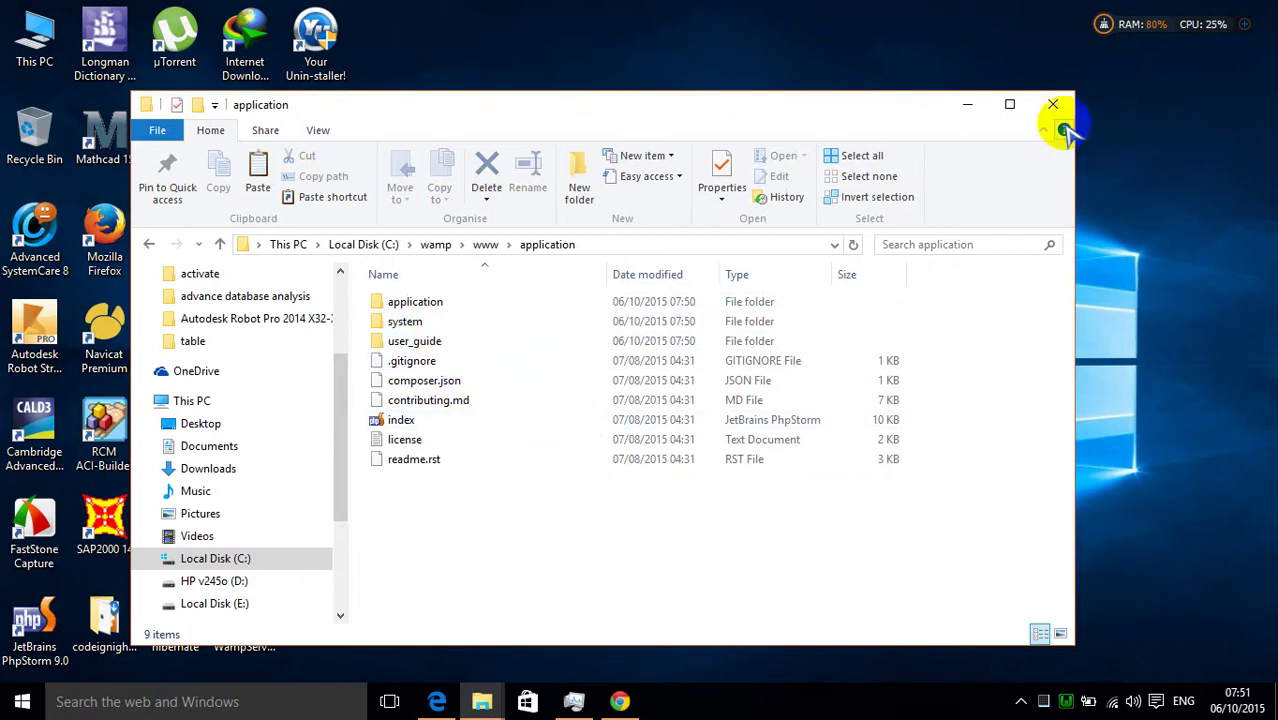
pyautogui.click(1003, 104)
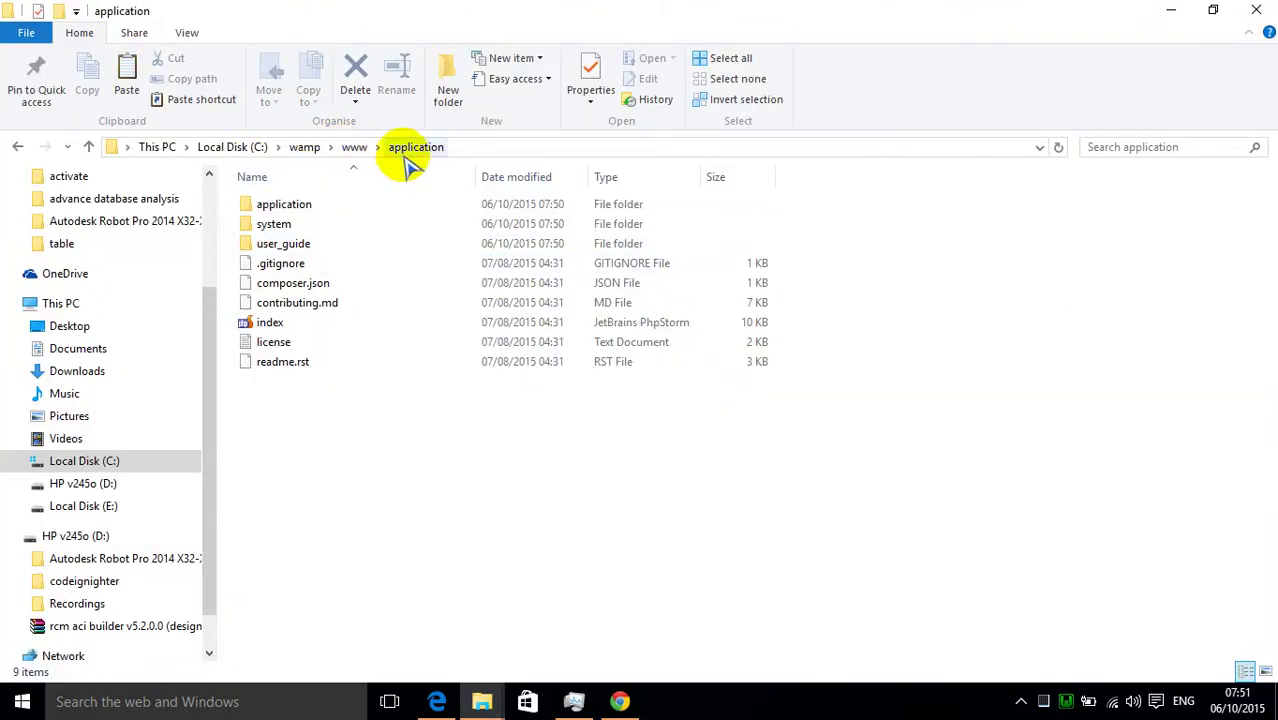
pyautogui.click(290, 362)
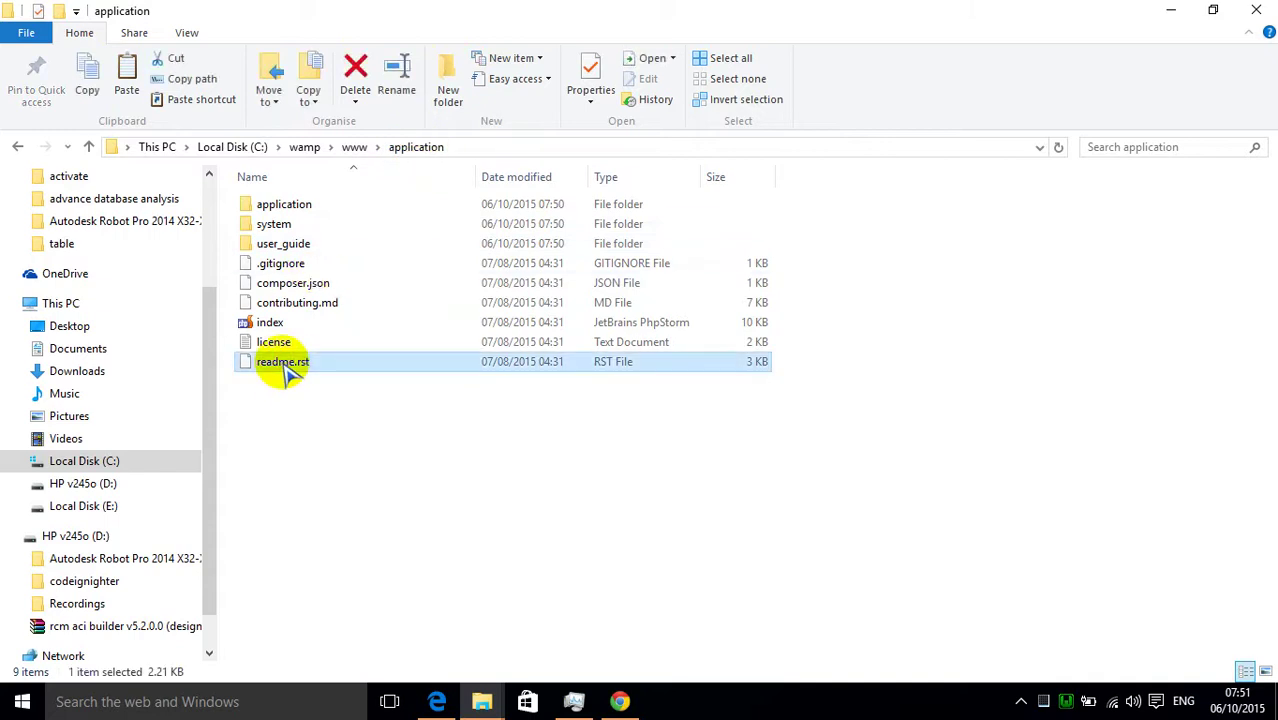
pyautogui.keyDown('ctrl'); pyautogui.click(285, 341); pyautogui.keyUp('ctrl')
pyautogui.keyDown('ctrl'); pyautogui.keyDown('shift'); pyautogui.click(280, 263); pyautogui.keyUp('shift'); pyautogui.keyUp('ctrl')
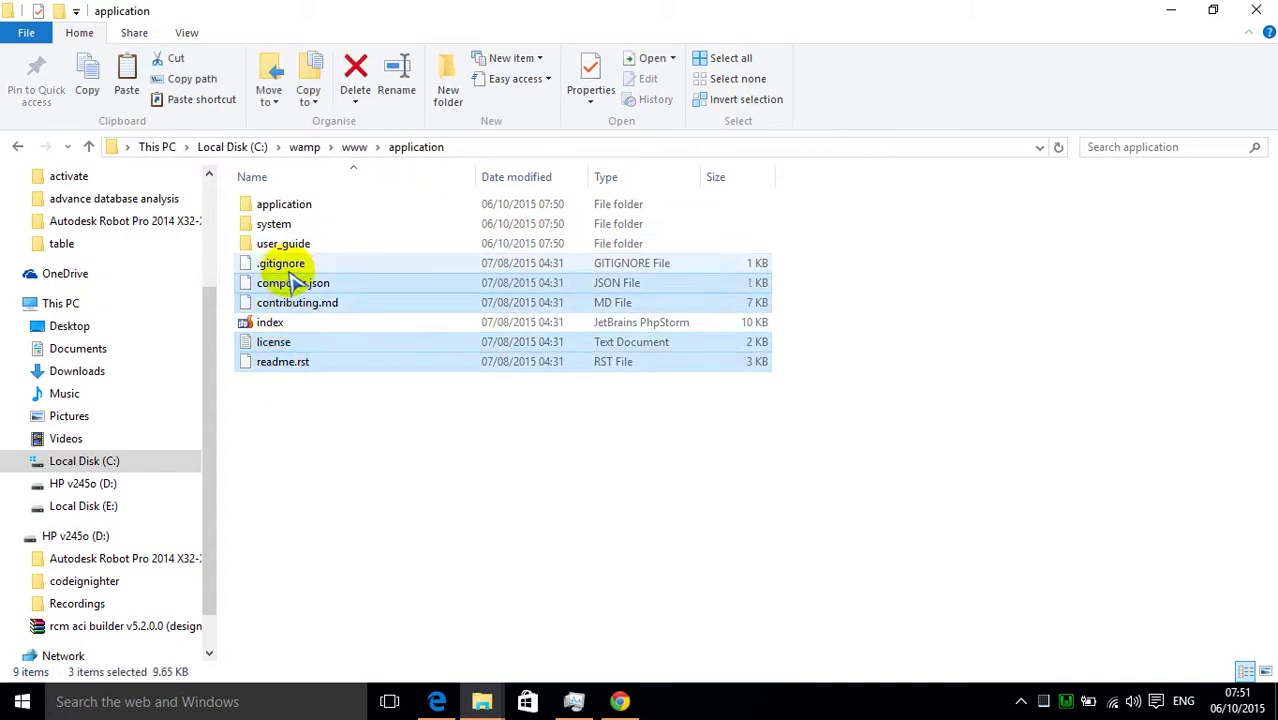
pyautogui.keyDown('ctrl'); pyautogui.click(265, 322); pyautogui.keyUp('ctrl')
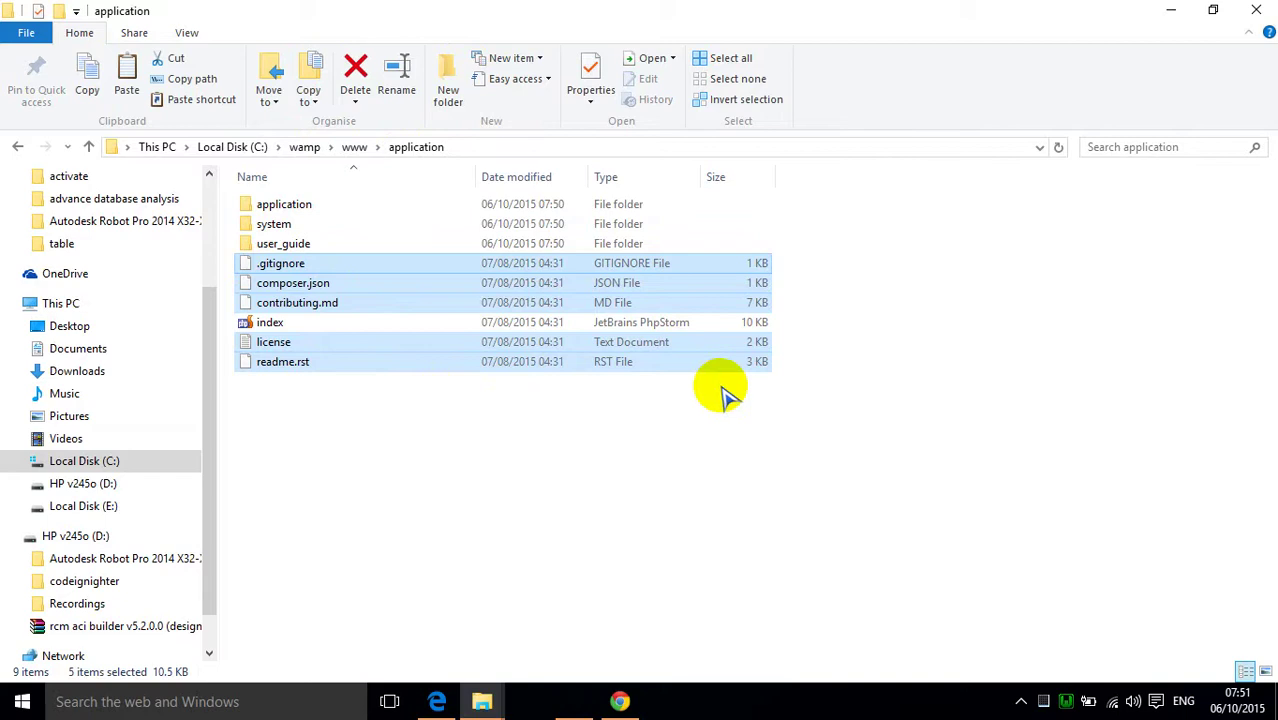
pyautogui.press('Delete')
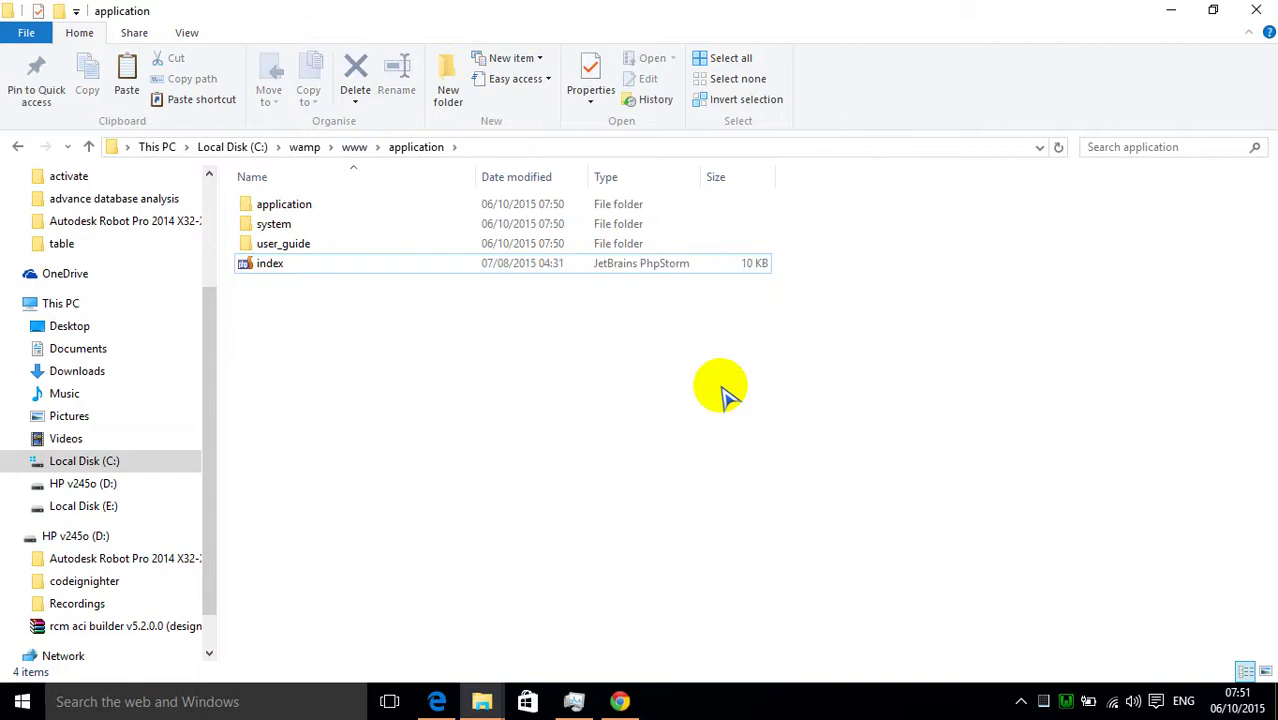
# - Reload localhost/application in Edge to check the welcome page, and return to the application folder
pyautogui.click(435, 701)
pyautogui.click(112, 51)
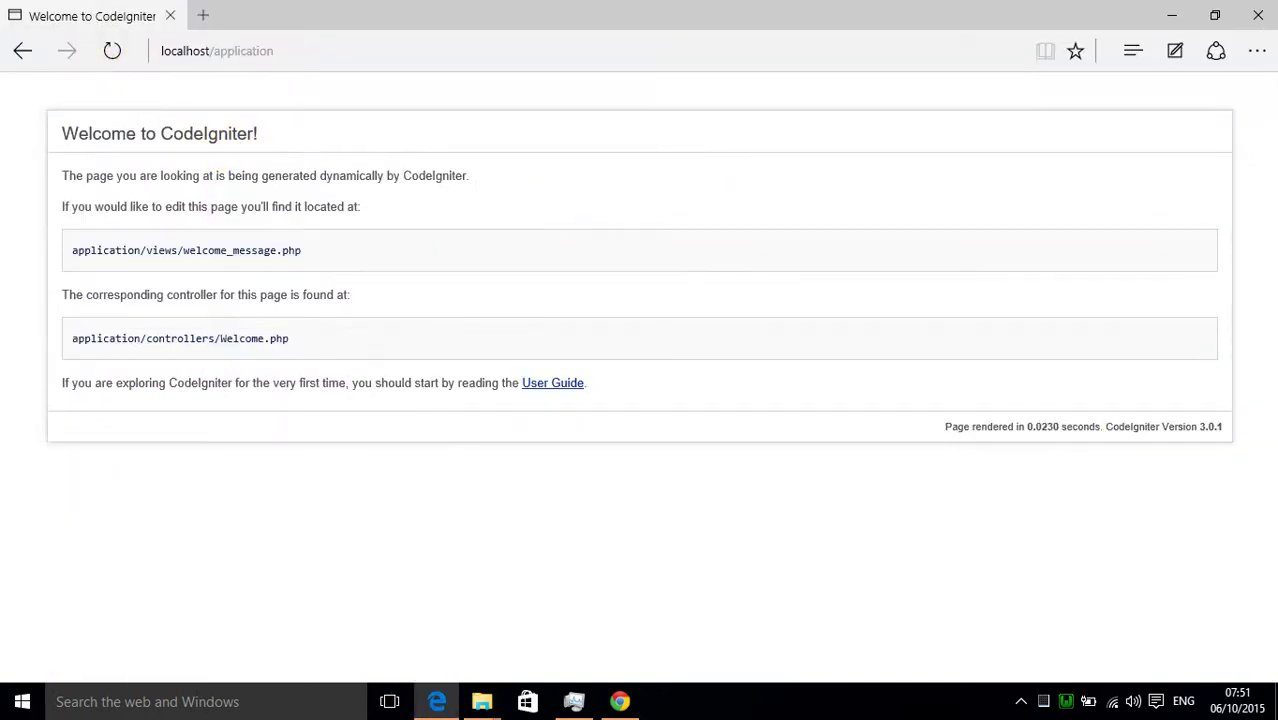
pyautogui.click(1172, 15)
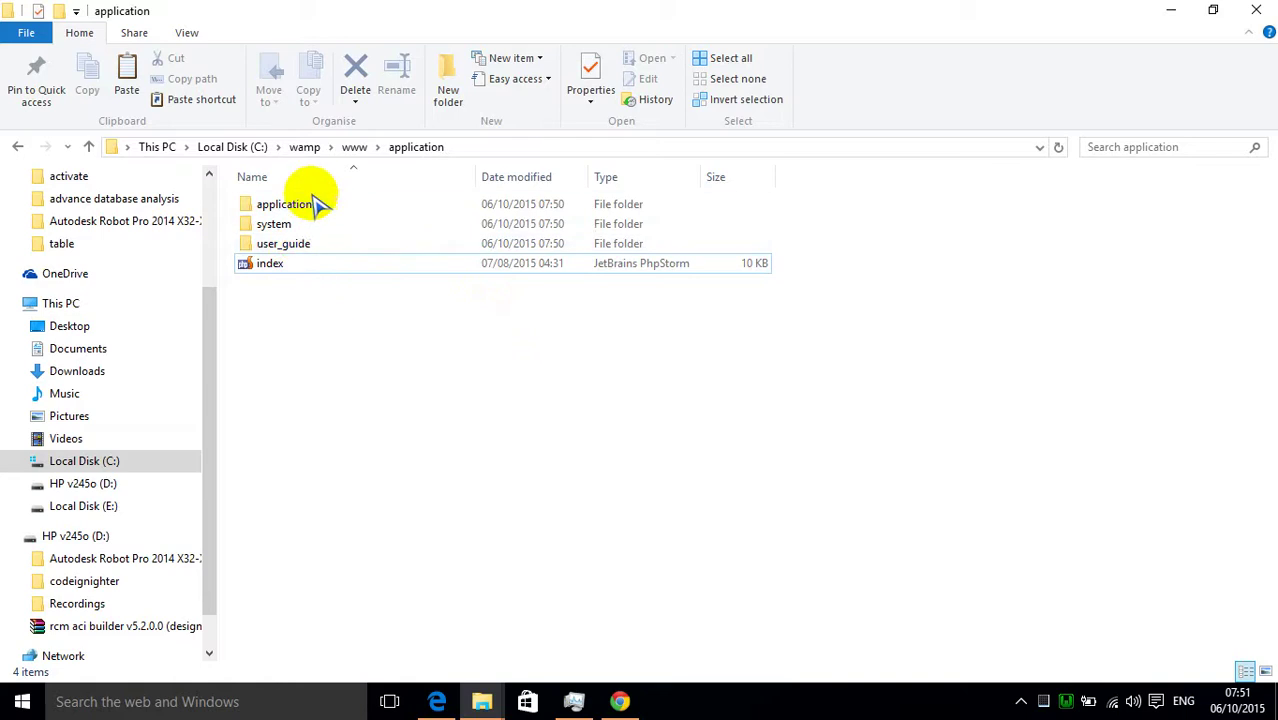
# - Open the index HTML file from the user_guide folder in Google Chrome
pyautogui.moveTo(266, 247)
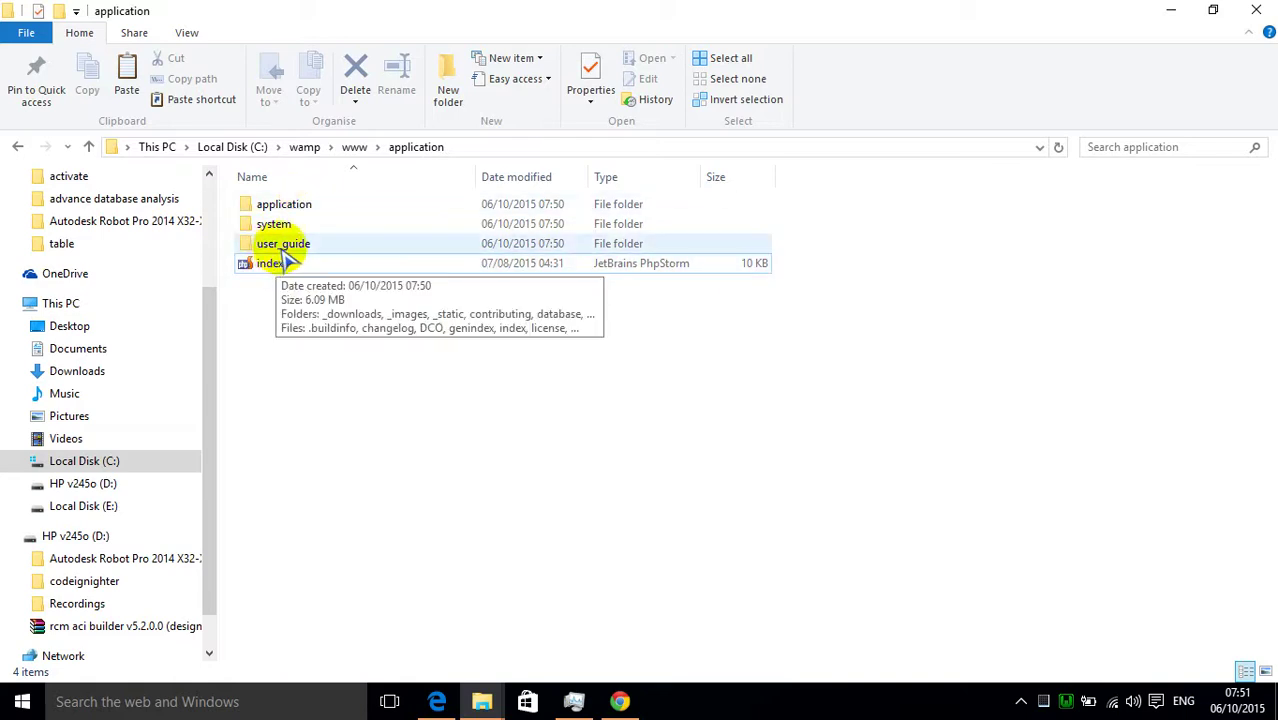
pyautogui.doubleClick(295, 245)
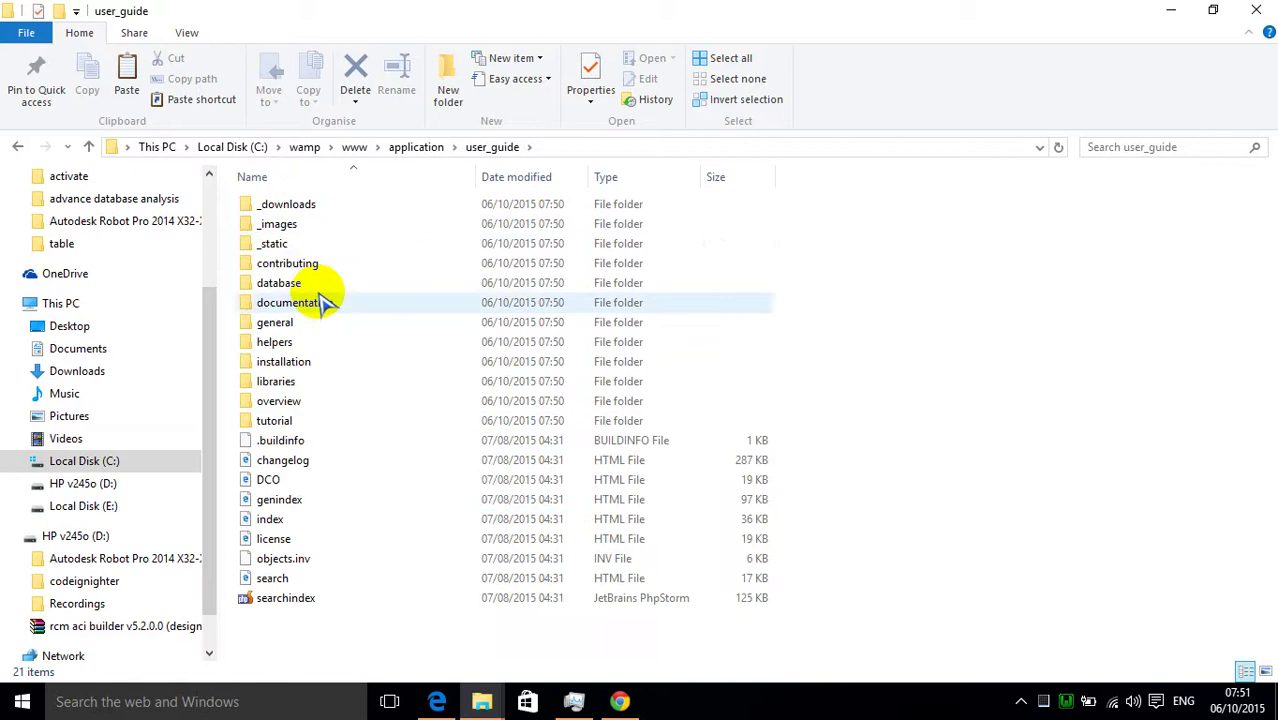
pyautogui.click(286, 520)
pyautogui.rightClick(287, 521)
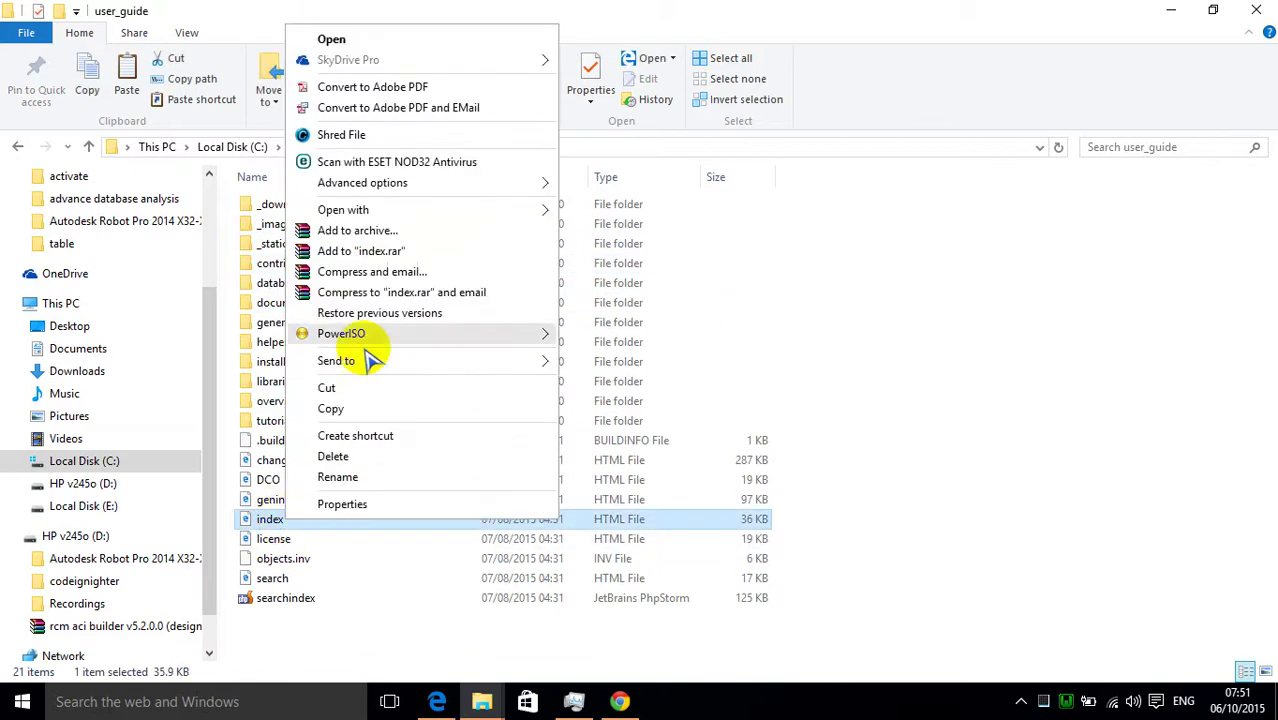
pyautogui.moveTo(446, 220)
pyautogui.click(625, 230)
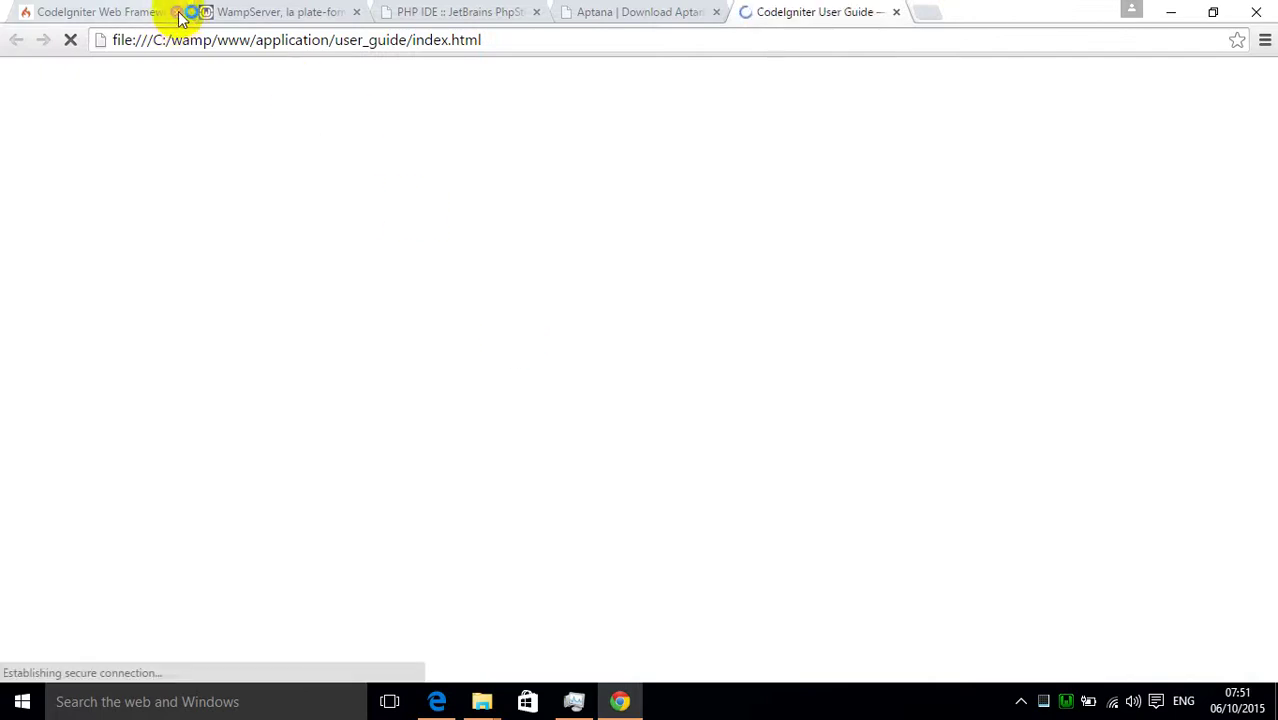
# - Close the CodeIgniter Web Framework, WampServer and PhpStorm pages in Chrome, keeping the Aptana and CodeIgniter User Guide pages open
pyautogui.click(176, 12)
pyautogui.click(177, 12)
pyautogui.click(177, 12)
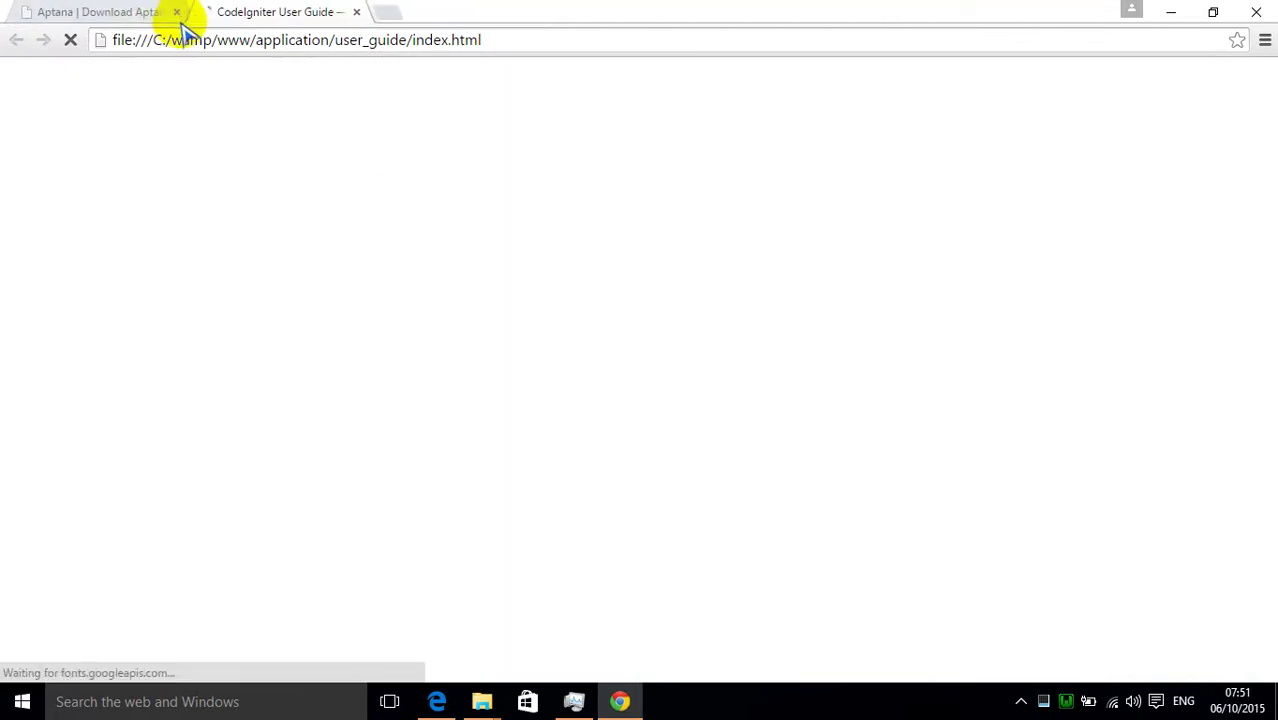
pyautogui.click(140, 14)
pyautogui.click(270, 12)
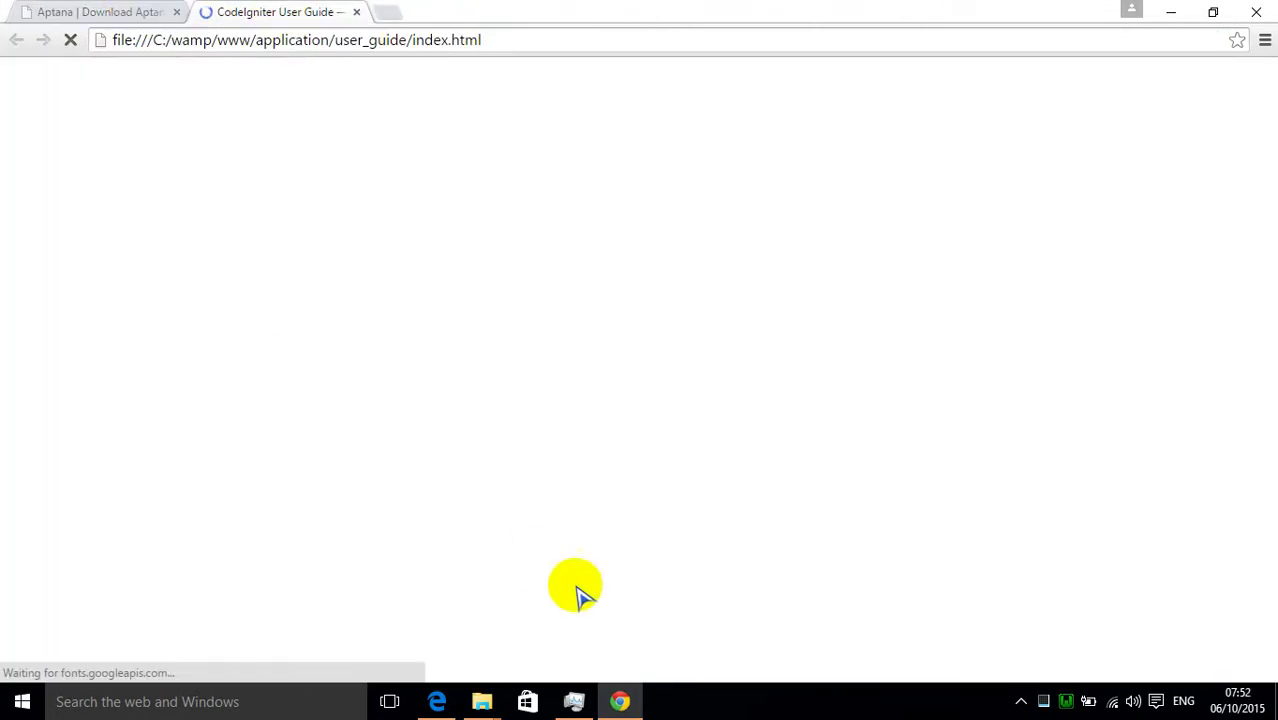
pyautogui.click(440, 698)
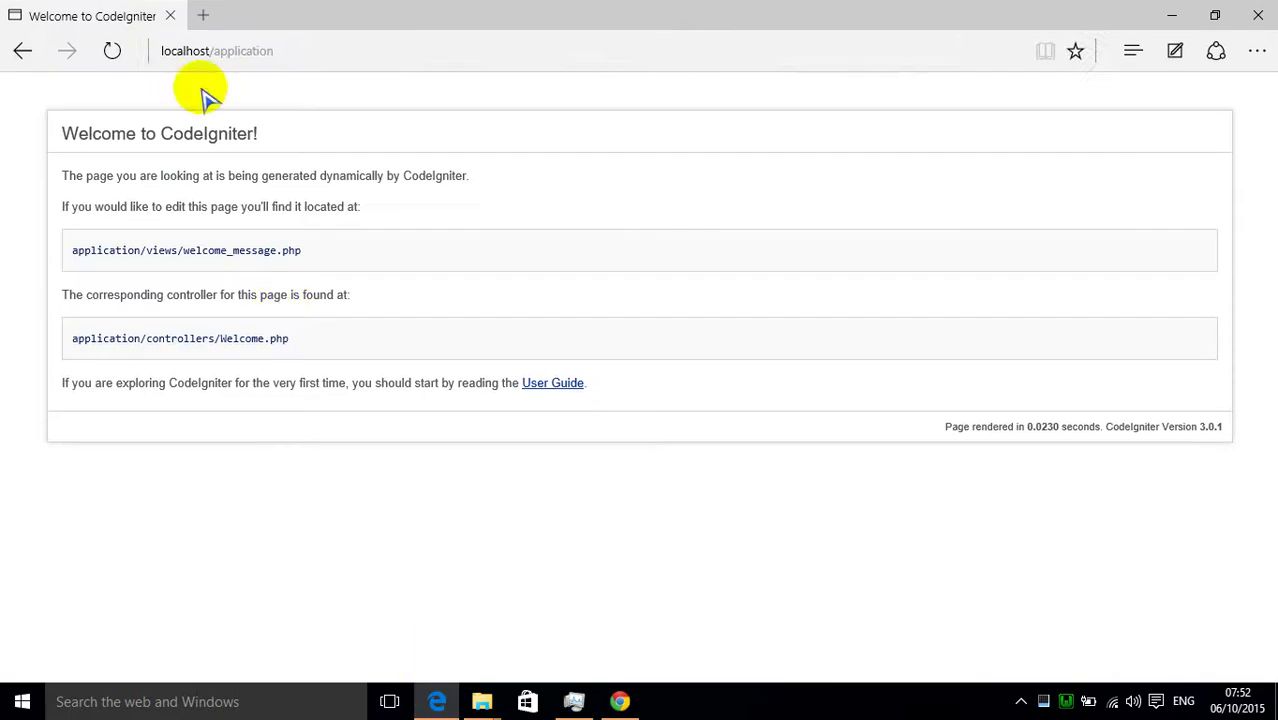
pyautogui.click(299, 45)
pyautogui.hotkey('ctrl', 'c')
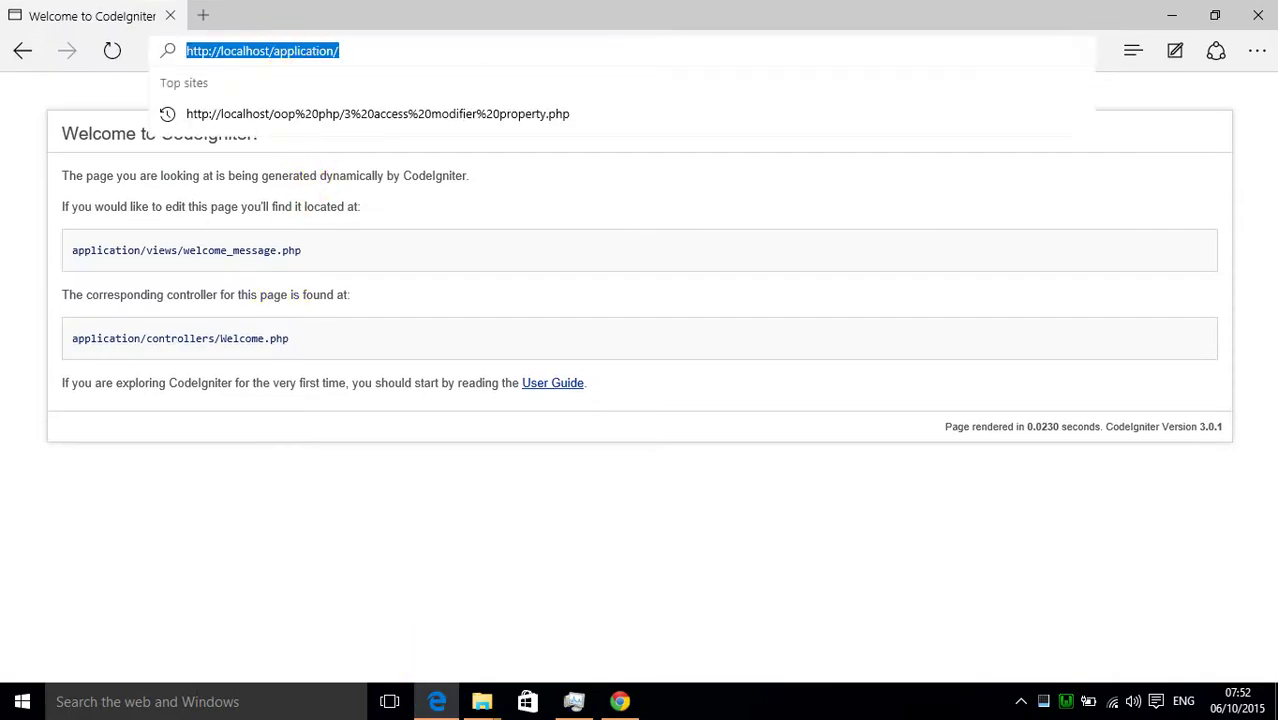
pyautogui.click(1256, 20)
pyautogui.click(95, 12)
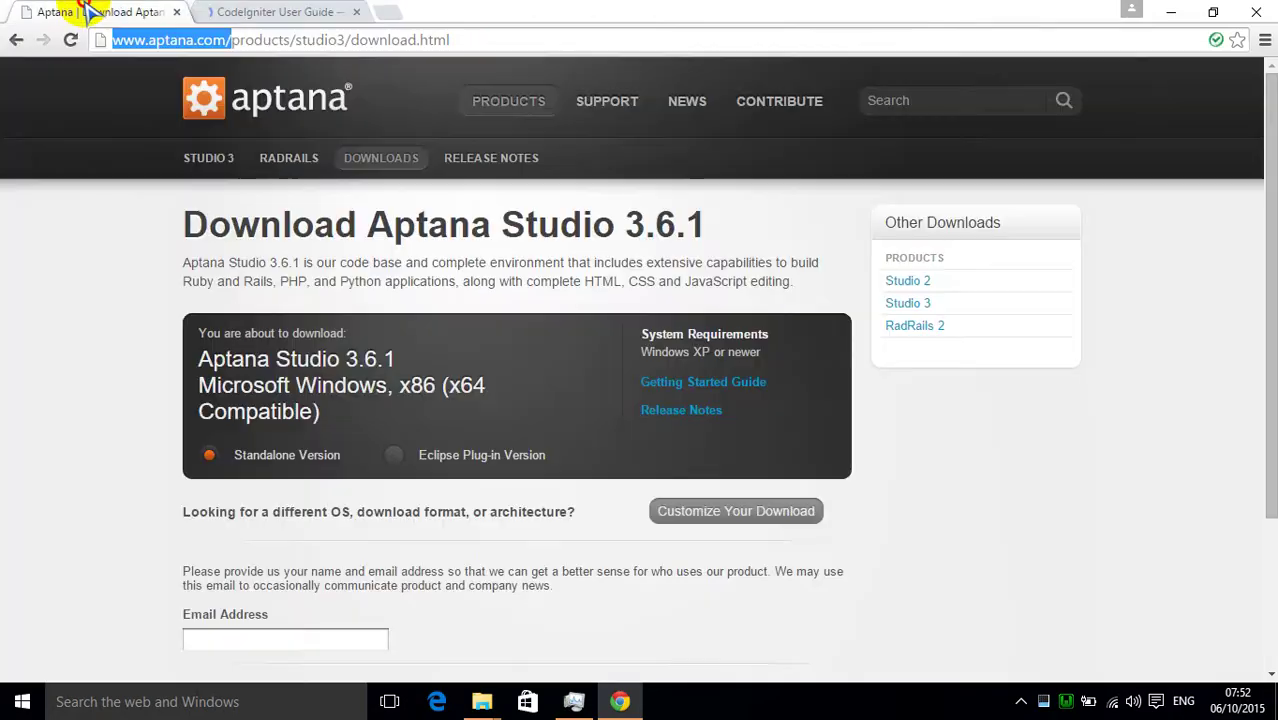
pyautogui.click(207, 45)
pyautogui.hotkey('ctrl', 'v')
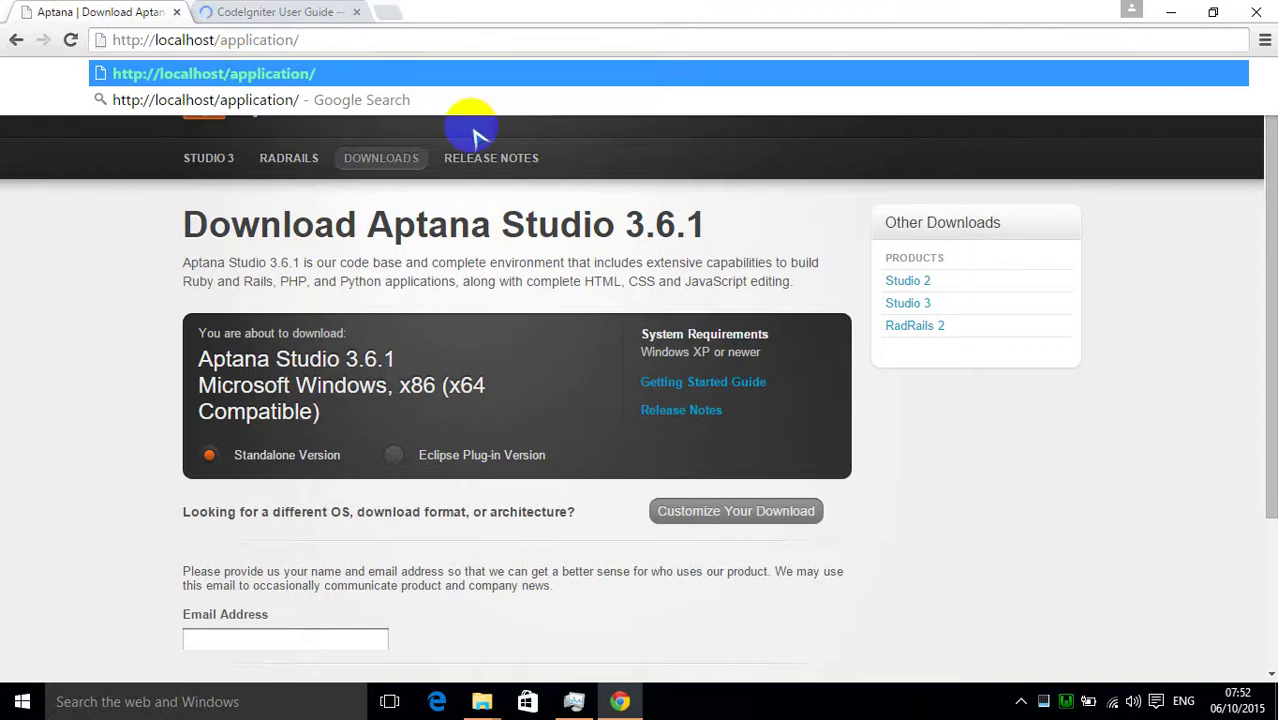
pyautogui.press('Return')
# - Examine the CodeIgniter User Guide's contents page and its Installation Instructions page
pyautogui.click(280, 12)
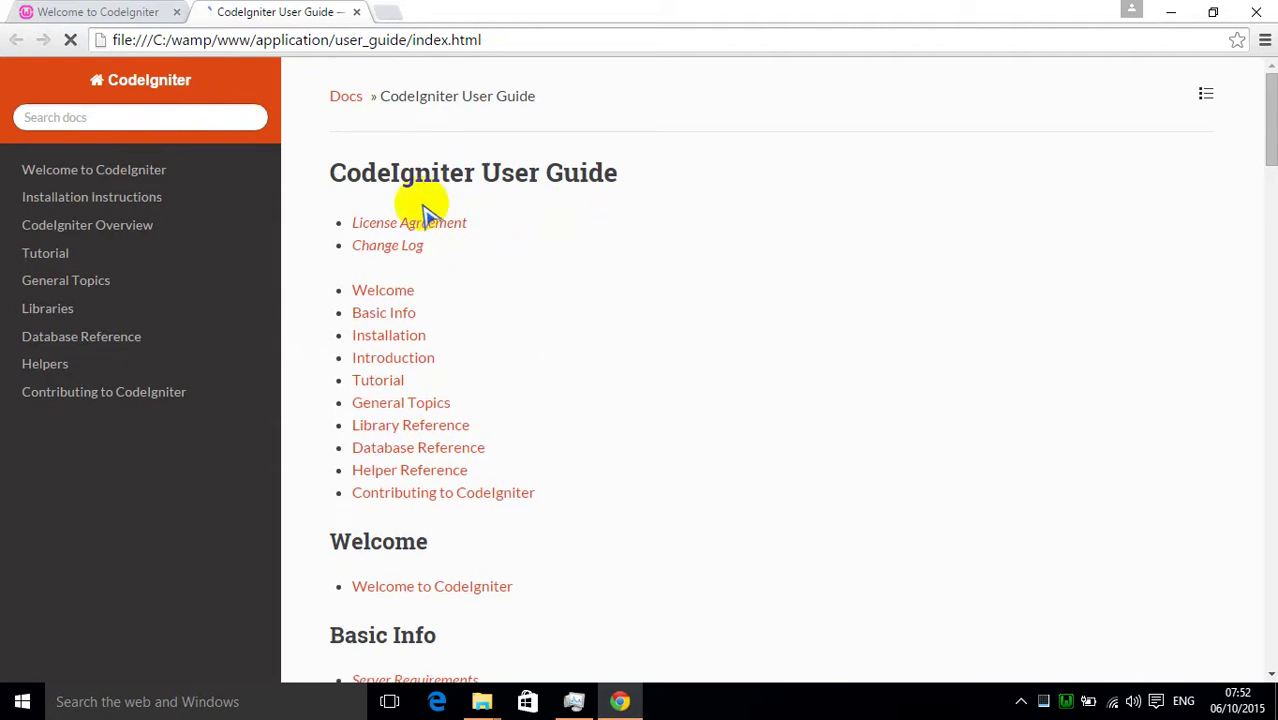
pyautogui.scroll(-18, 540, 300)
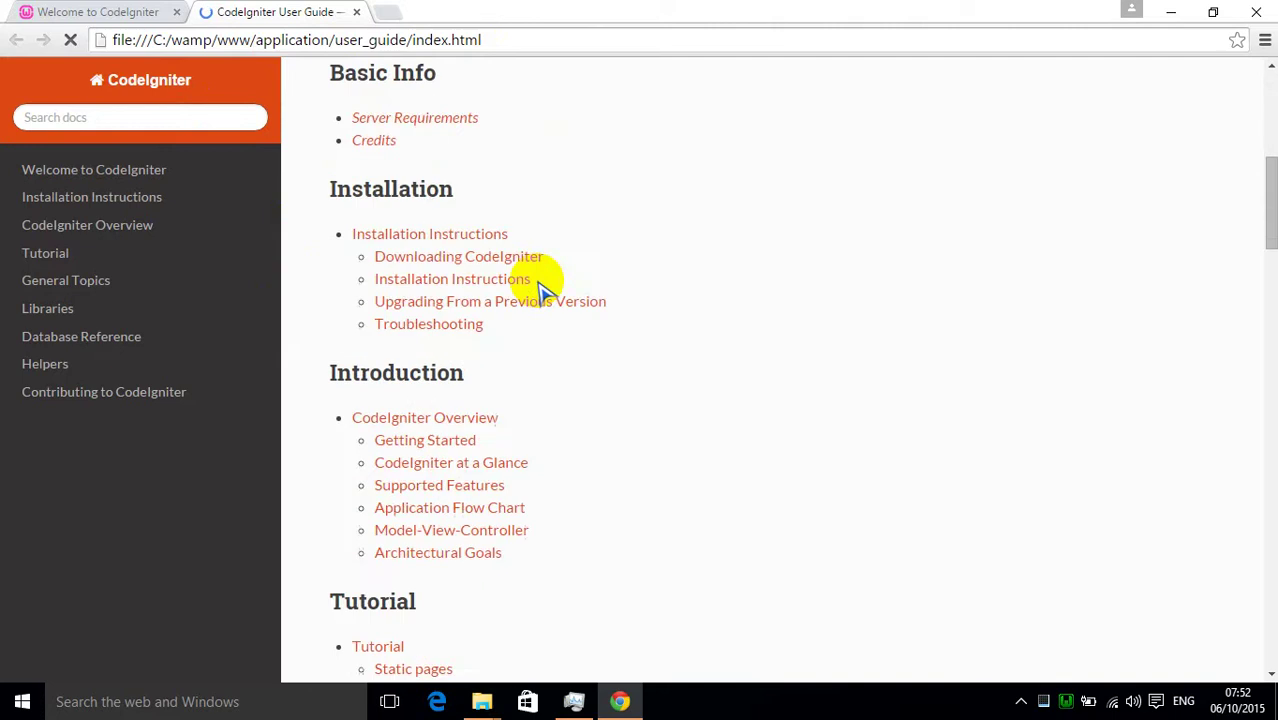
pyautogui.scroll(4, 530, 268)
pyautogui.scroll(8, 520, 262)
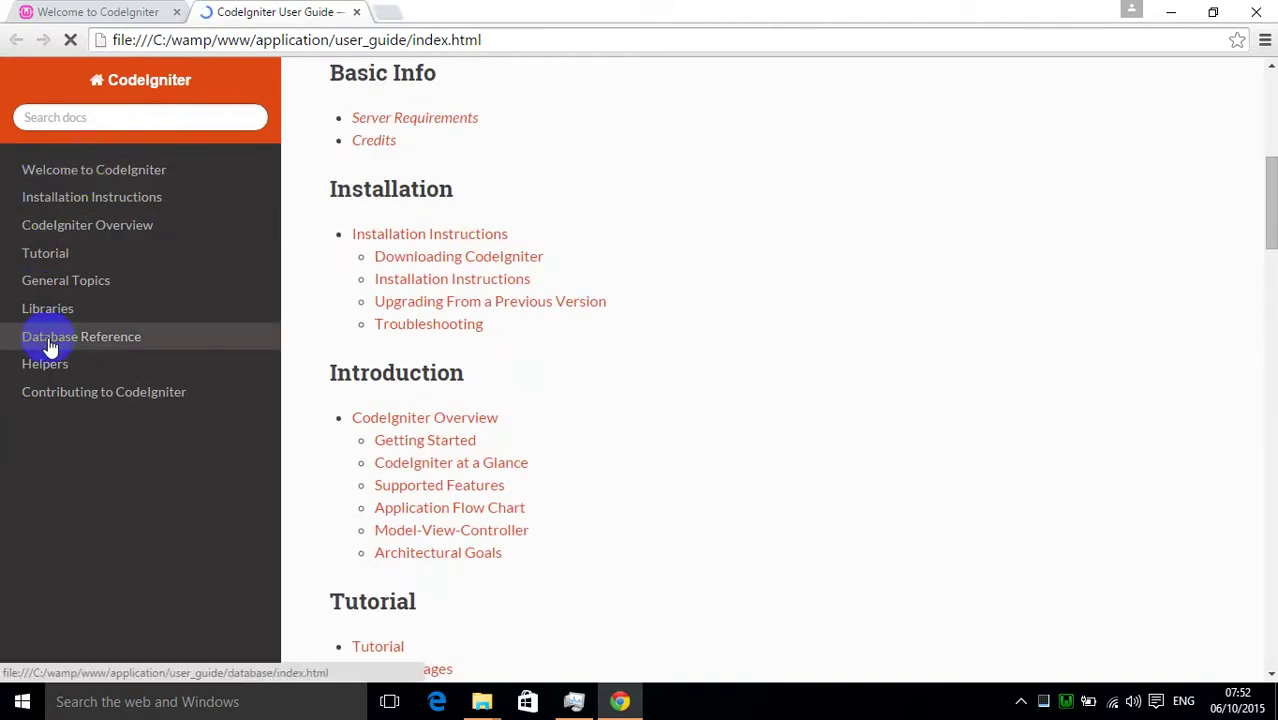
pyautogui.click(150, 119)
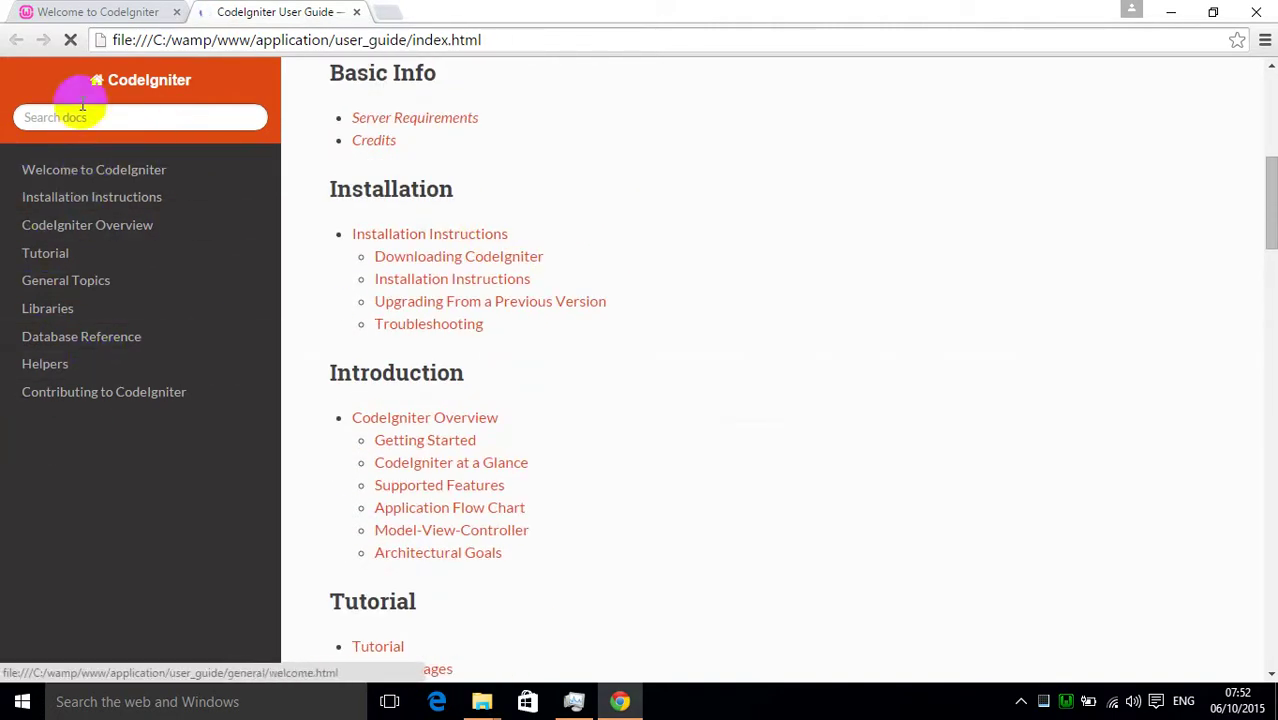
pyautogui.click(93, 205)
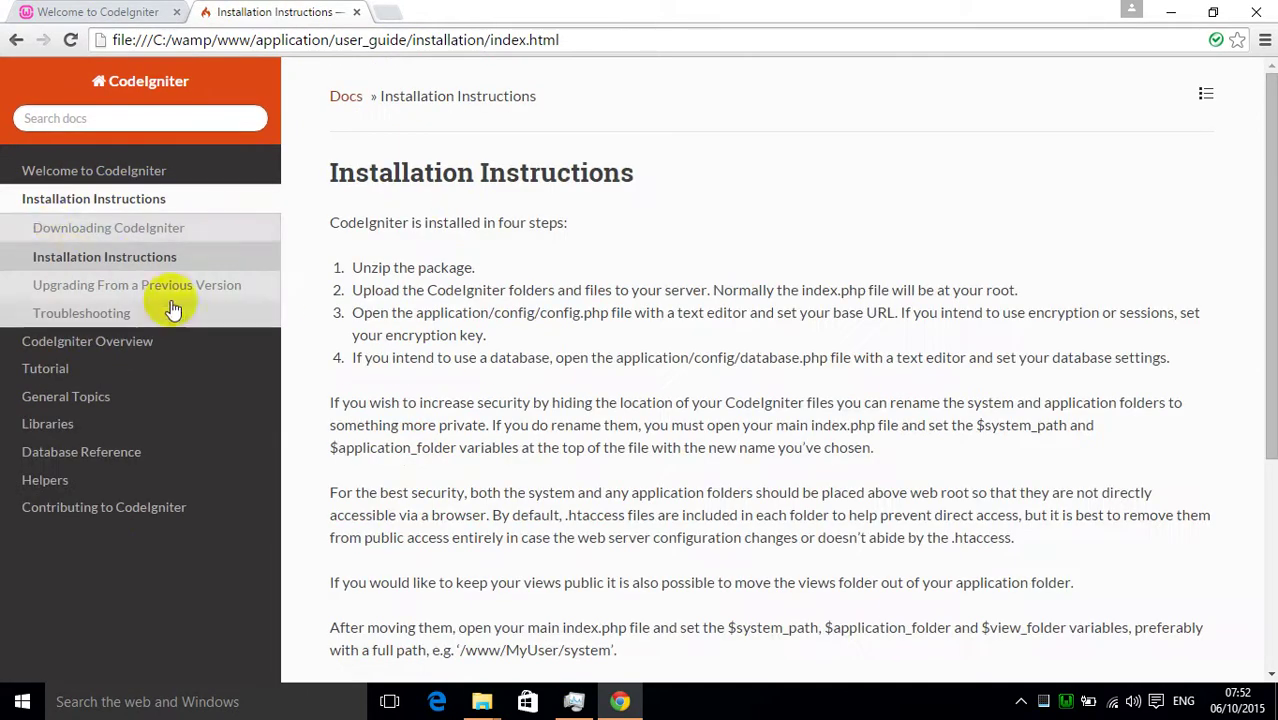
pyautogui.scroll(-4, 813, 465)
pyautogui.scroll(4, 776, 480)
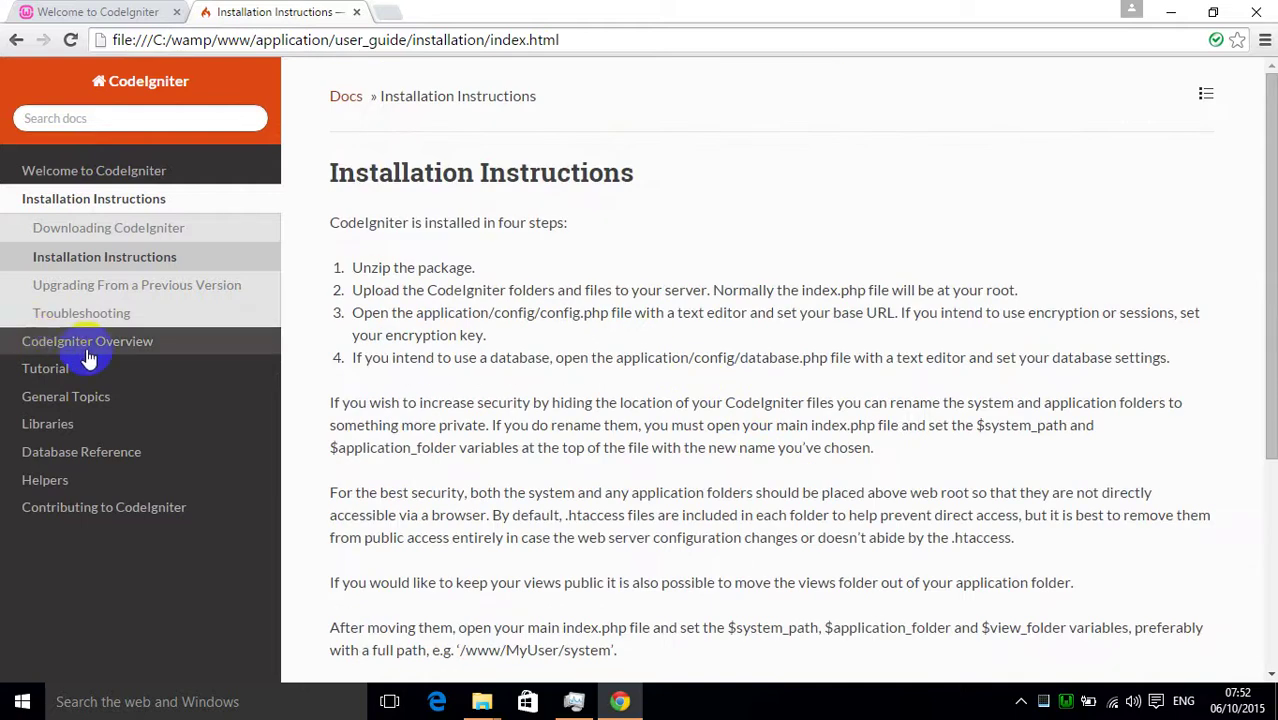
# - Look through the user guide's CodeIgniter Overview, Tutorial and General Topics pages
pyautogui.click(134, 354)
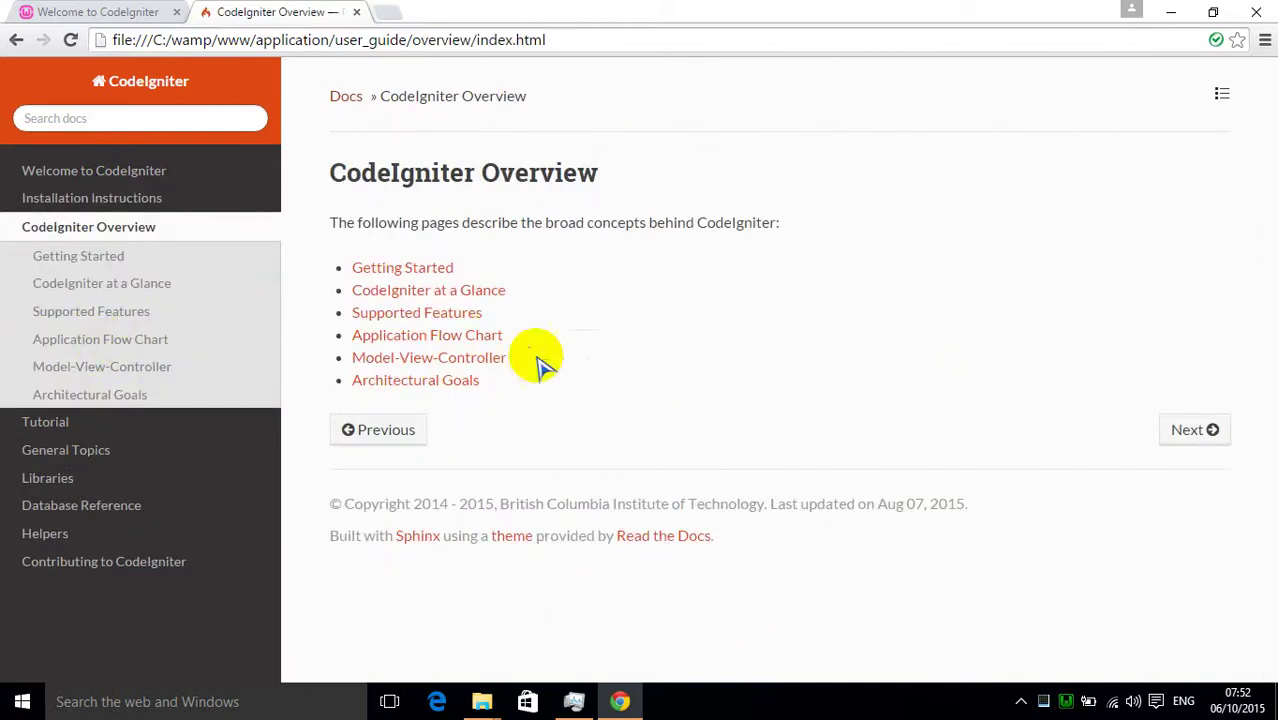
pyautogui.click(48, 436)
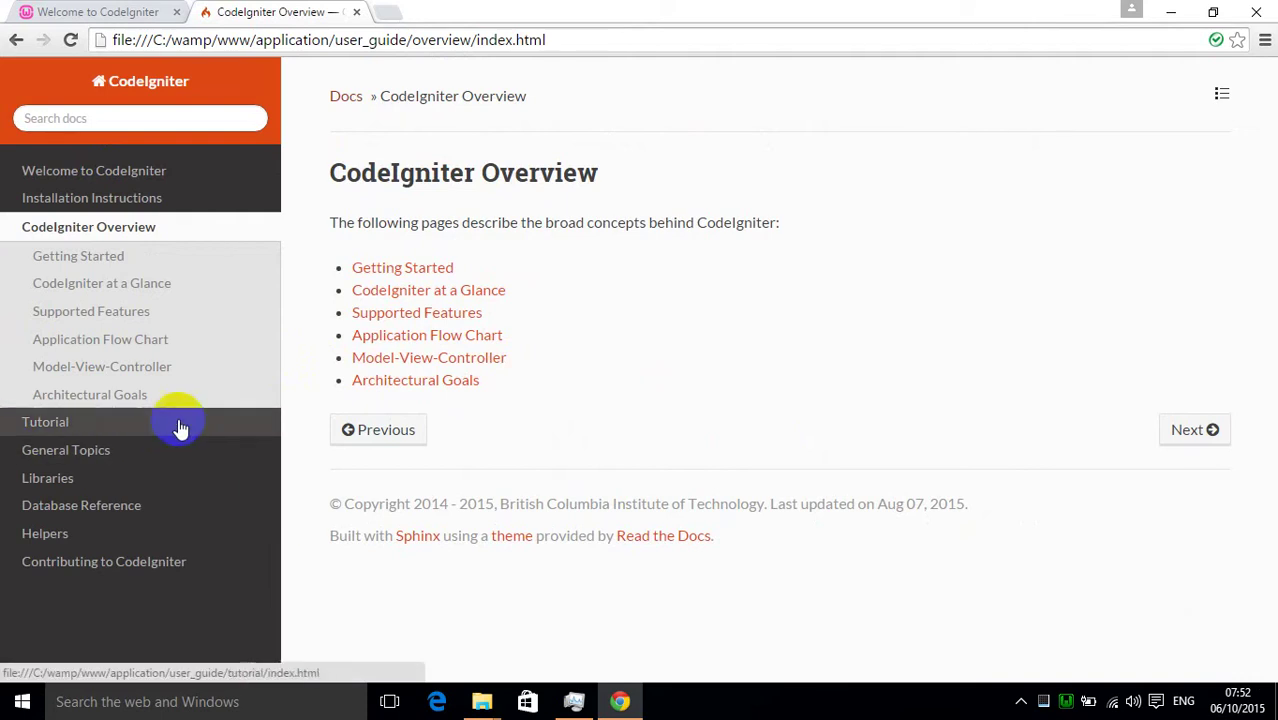
pyautogui.click(86, 430)
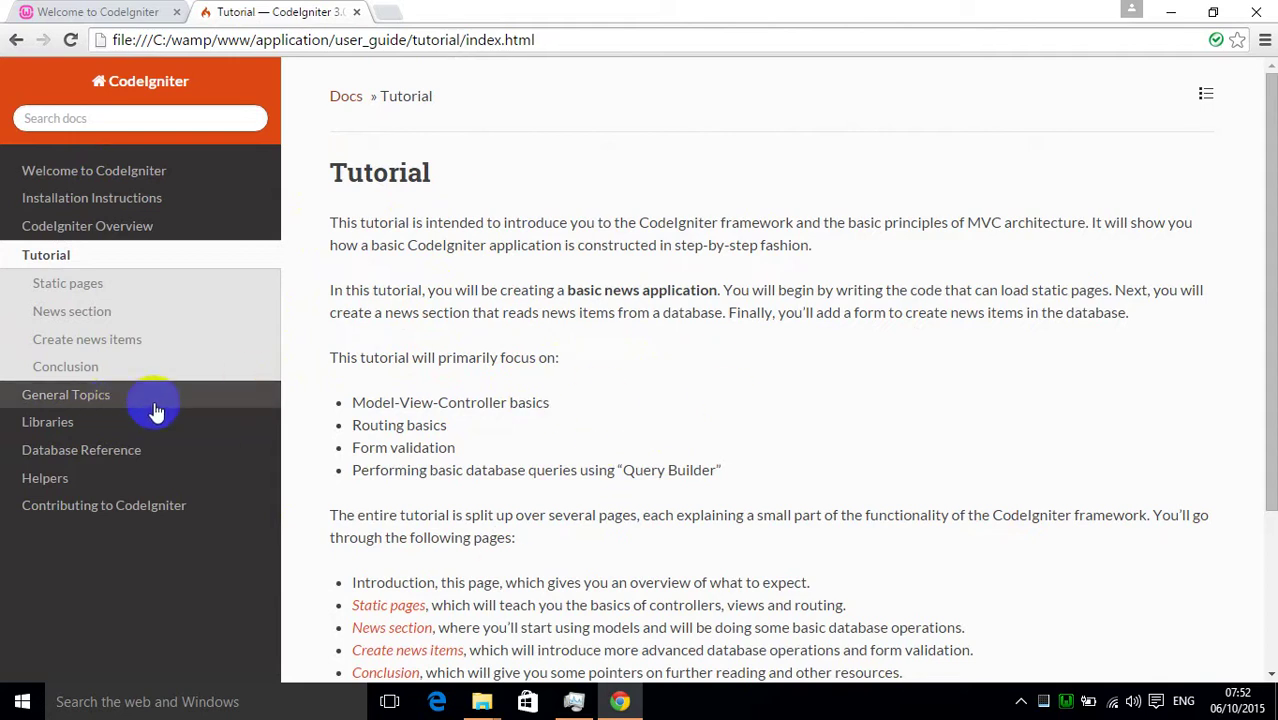
pyautogui.click(88, 403)
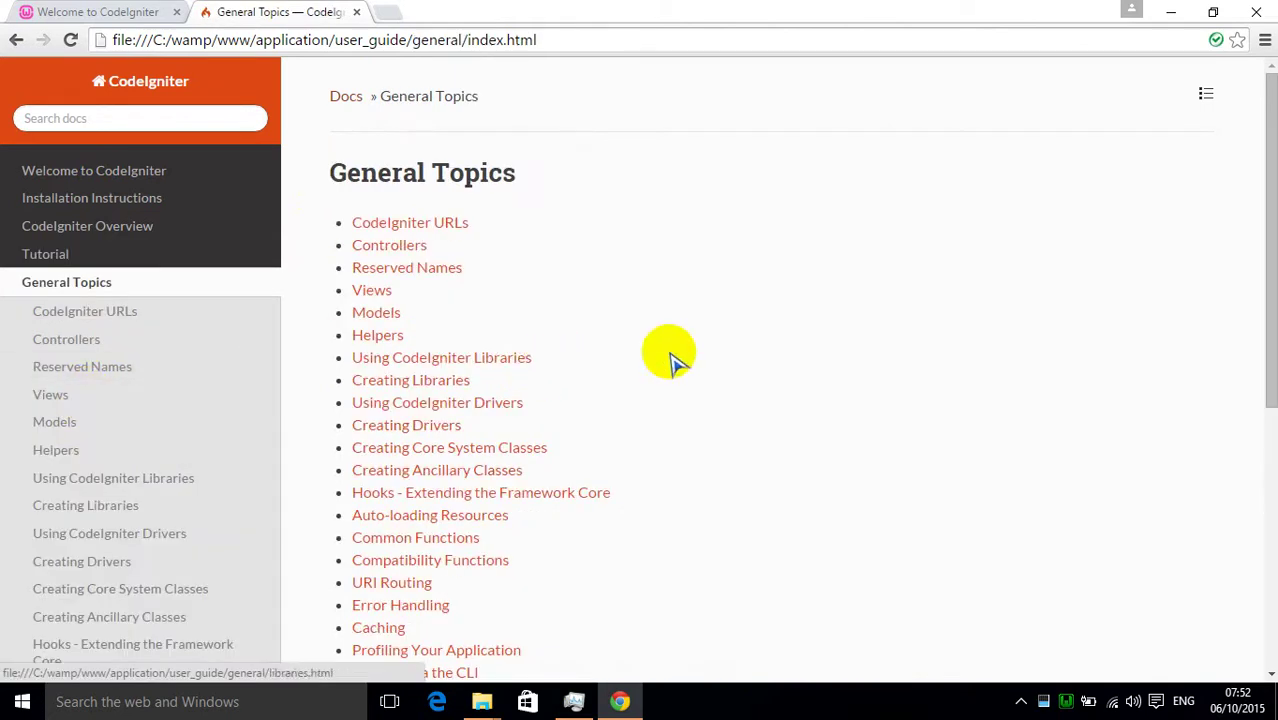
pyautogui.scroll(-2, 665, 290)
pyautogui.scroll(-2, 663, 287)
pyautogui.scroll(1, 663, 287)
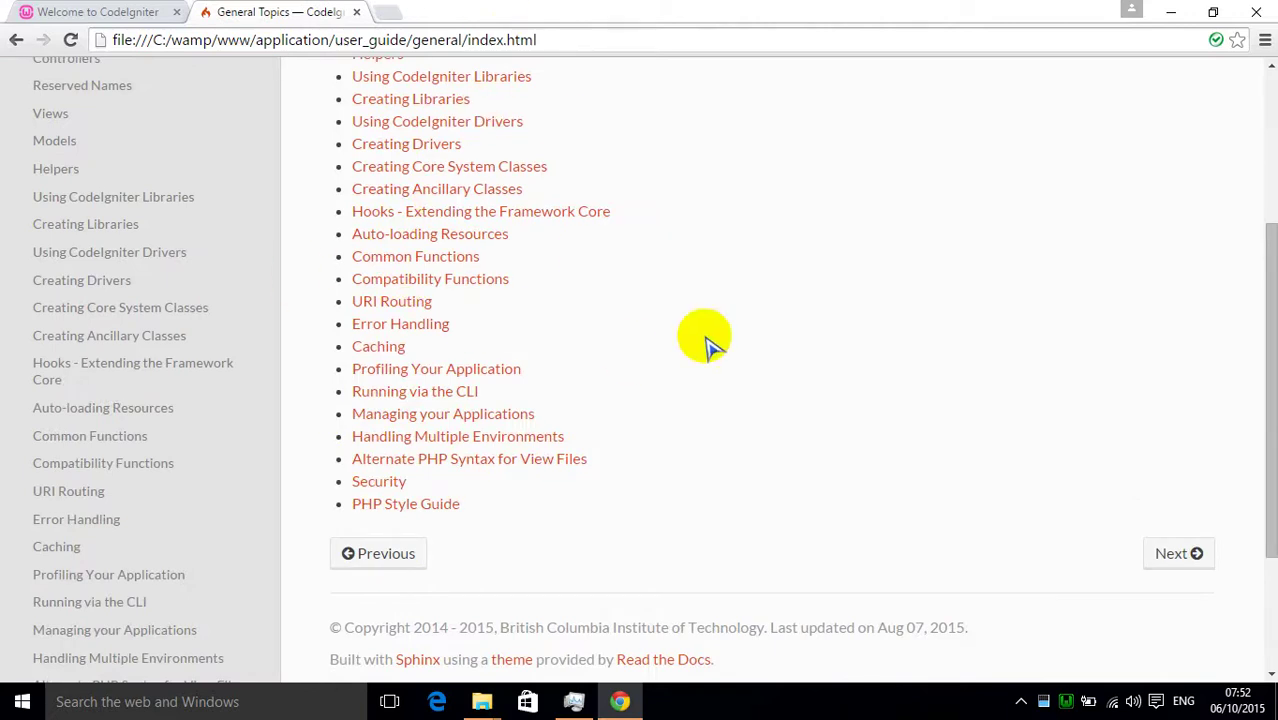
pyautogui.scroll(1, 680, 320)
pyautogui.scroll(1, 463, 478)
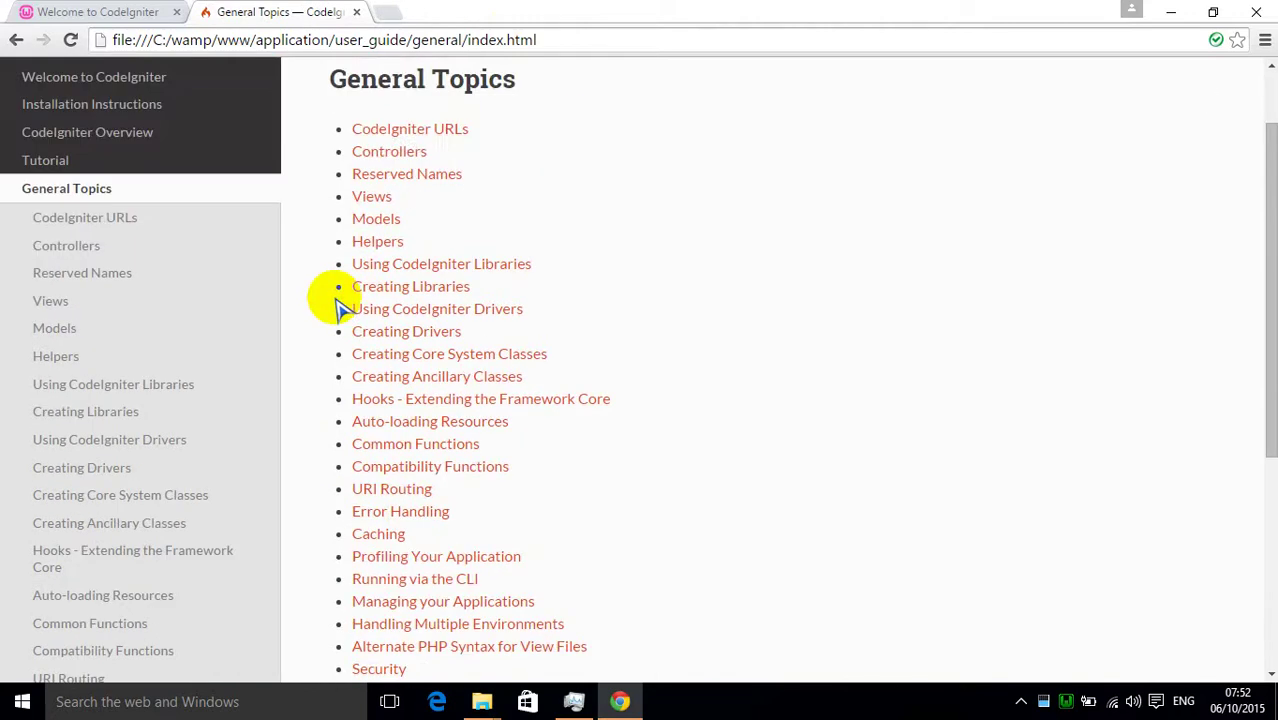
# - Open the Models page under General Topics and read through its explanations and code examples
pyautogui.click(385, 228)
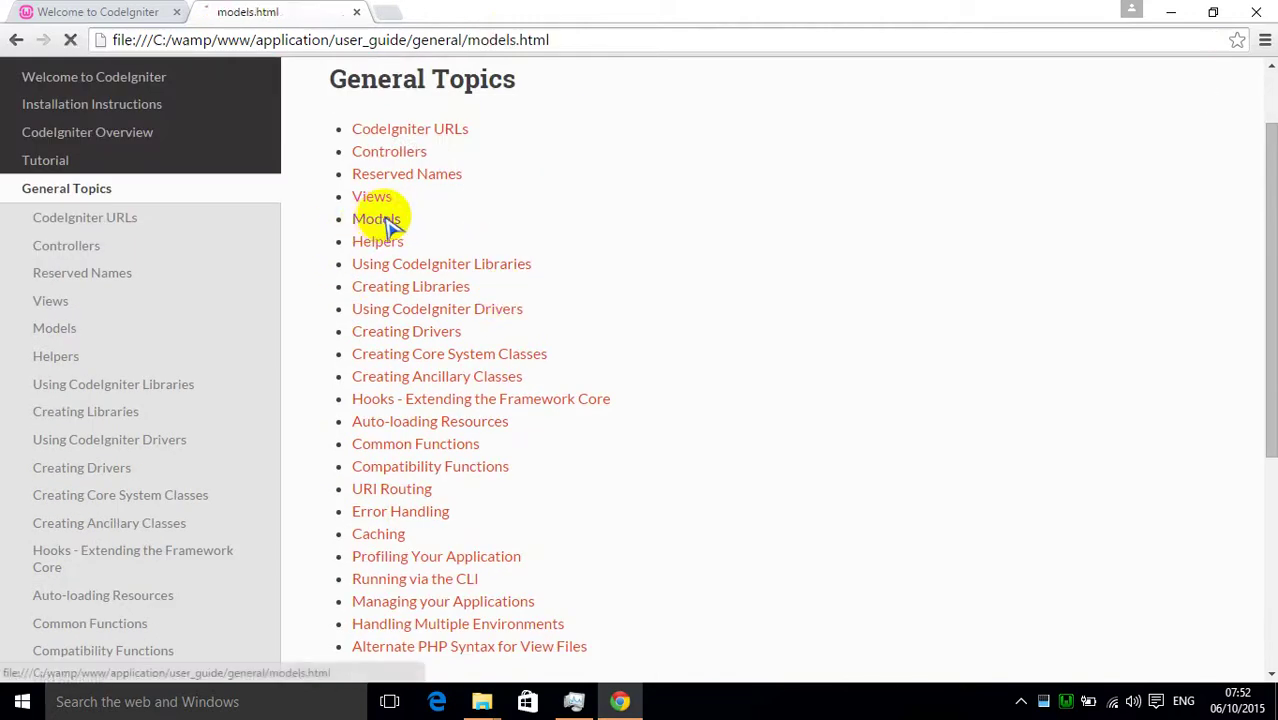
pyautogui.scroll(-2, 520, 305)
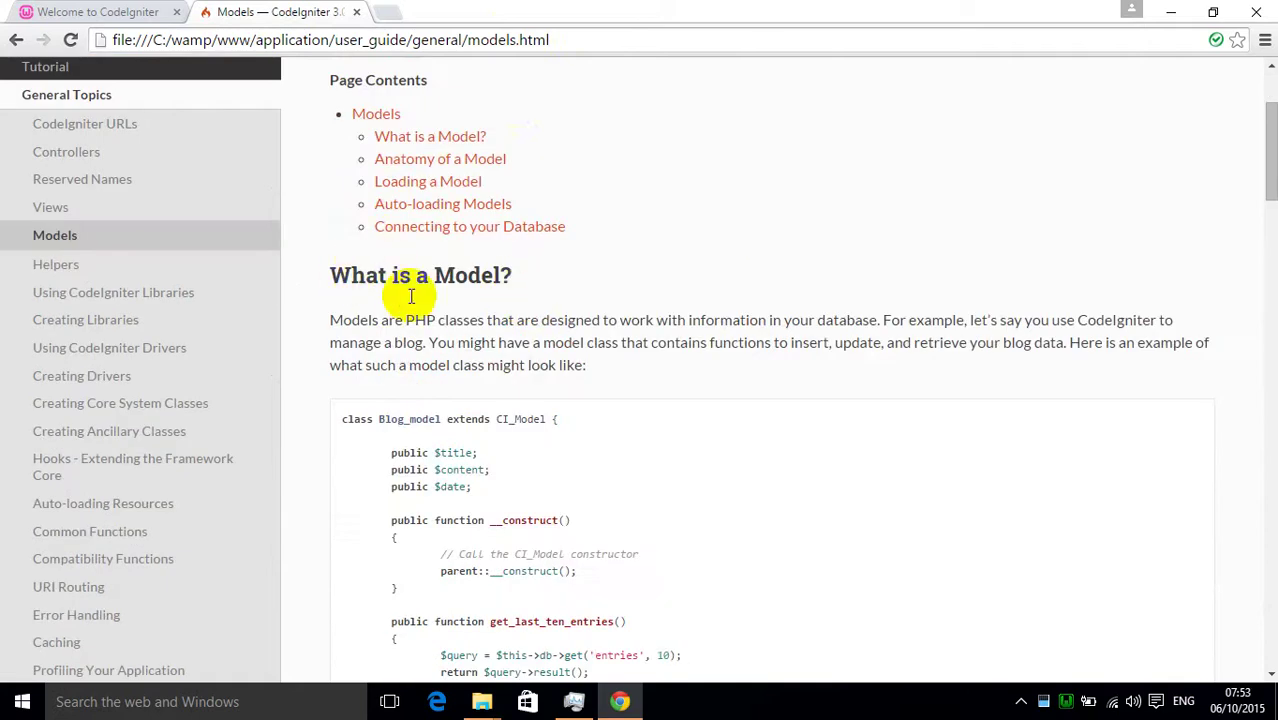
pyautogui.scroll(-3, 537, 337)
pyautogui.scroll(-11, 537, 330)
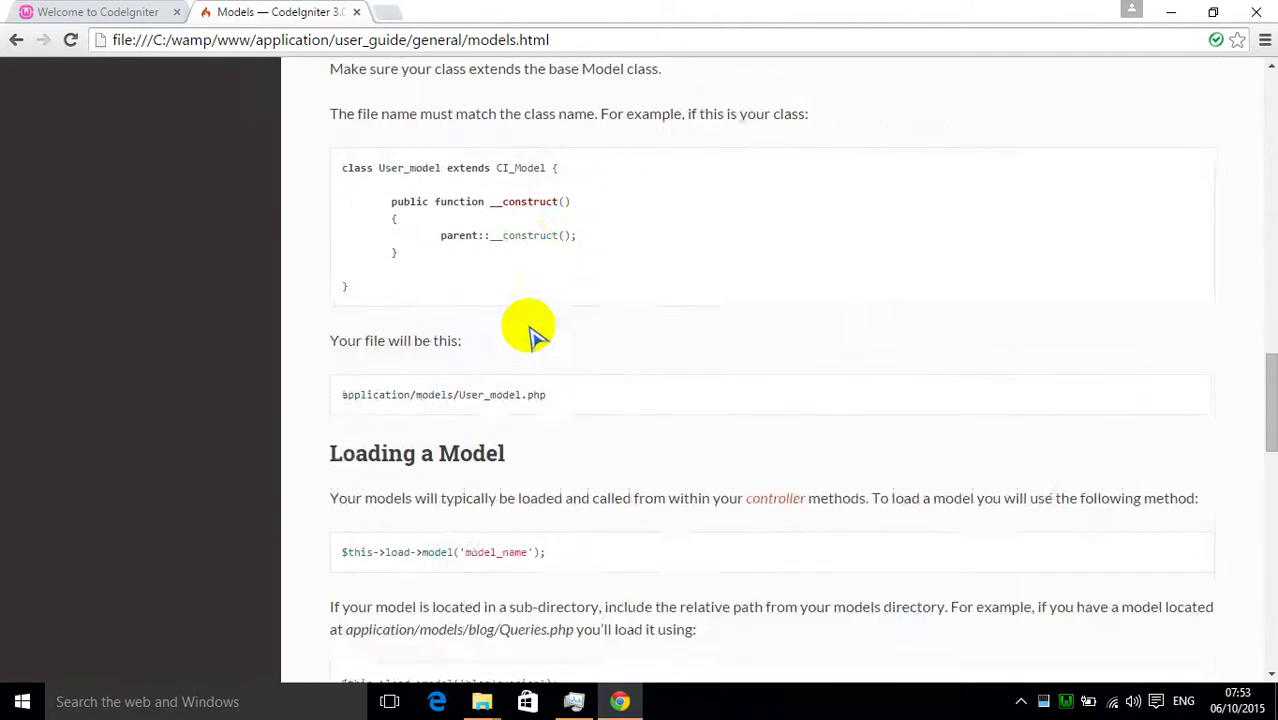
pyautogui.scroll(-5, 537, 330)
pyautogui.scroll(15, 537, 330)
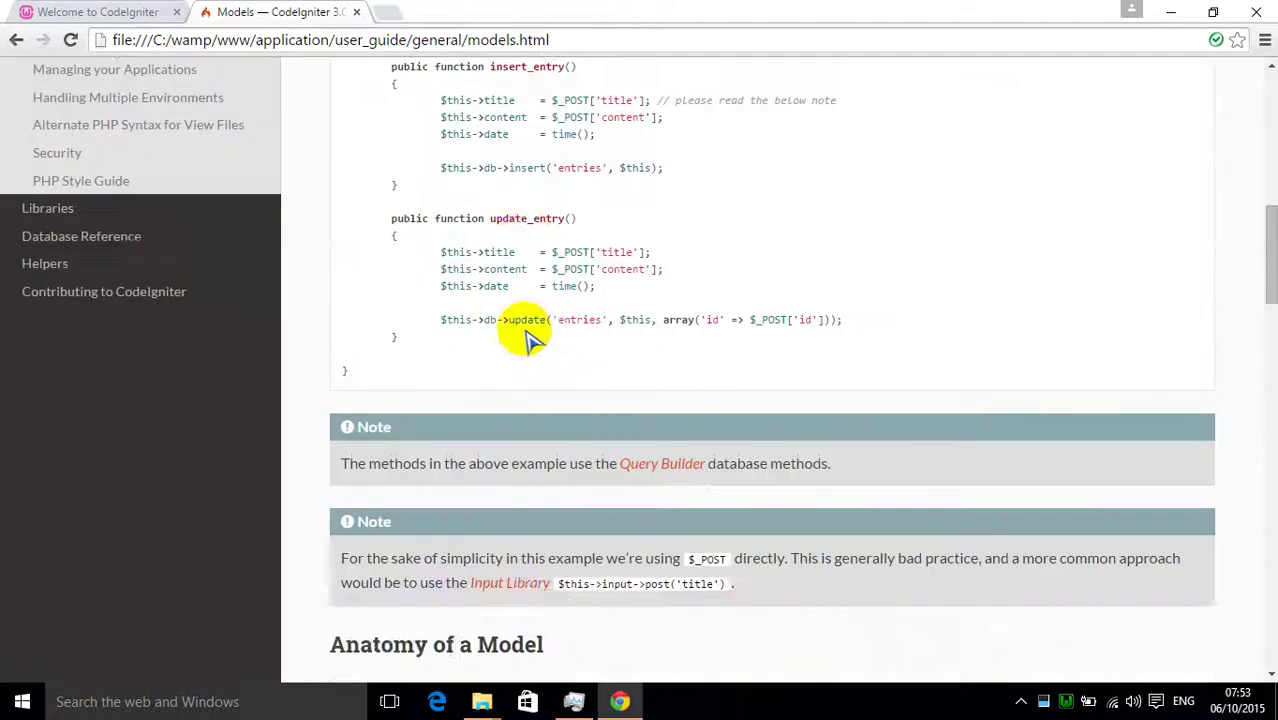
pyautogui.scroll(6, 530, 338)
pyautogui.scroll(2, 510, 330)
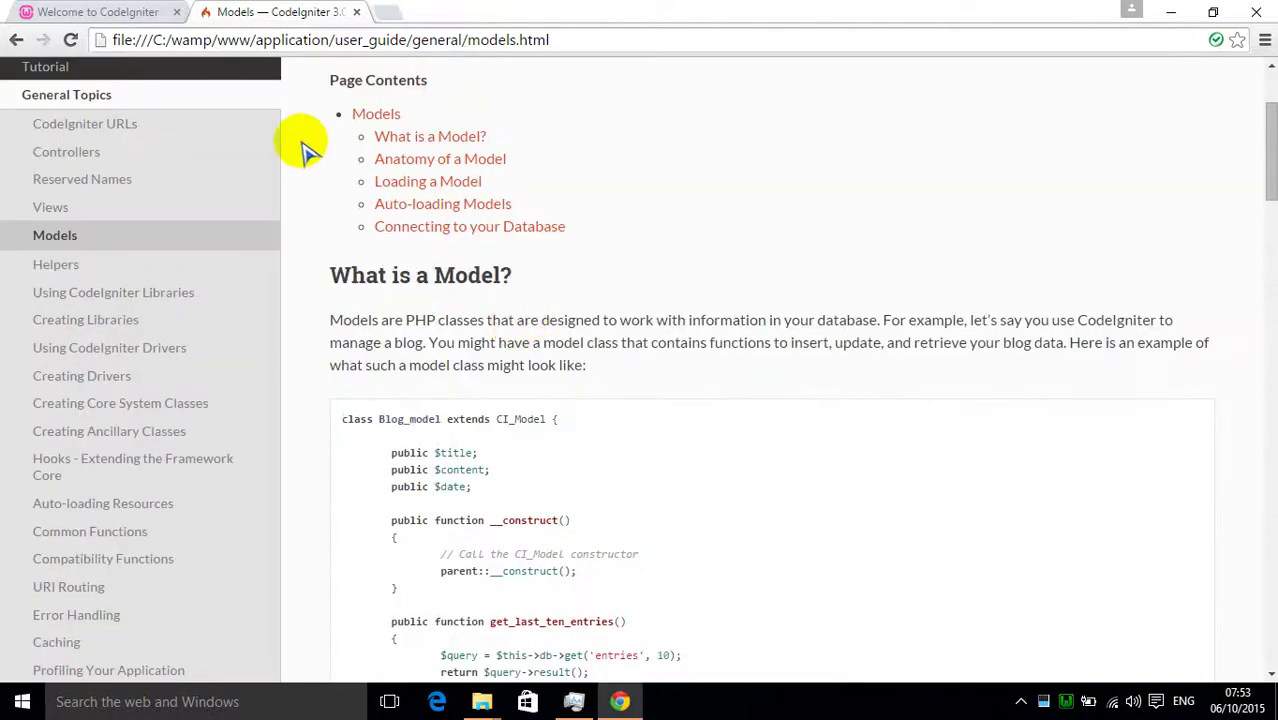
pyautogui.scroll(2, 340, 130)
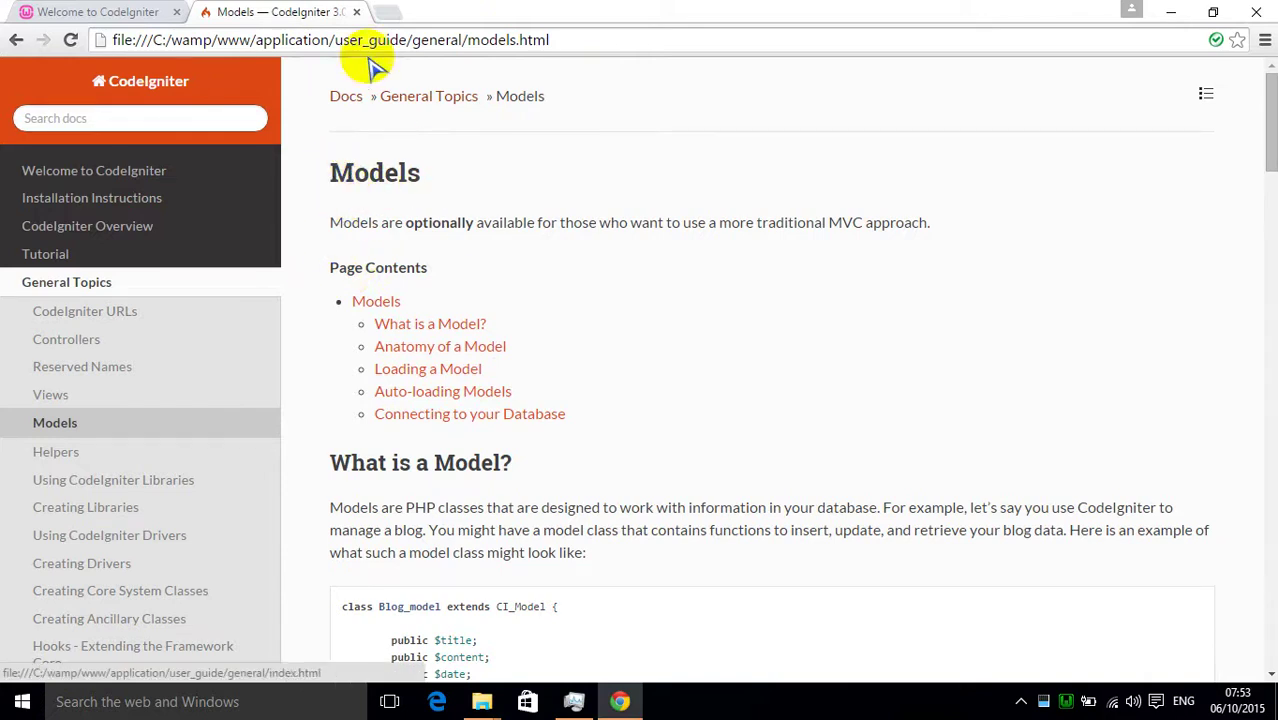
# - Show the Welcome to CodeIgniter page again and minimize Chrome to return to the user_guide folder
pyautogui.hotkey('ctrl', 'Tab')
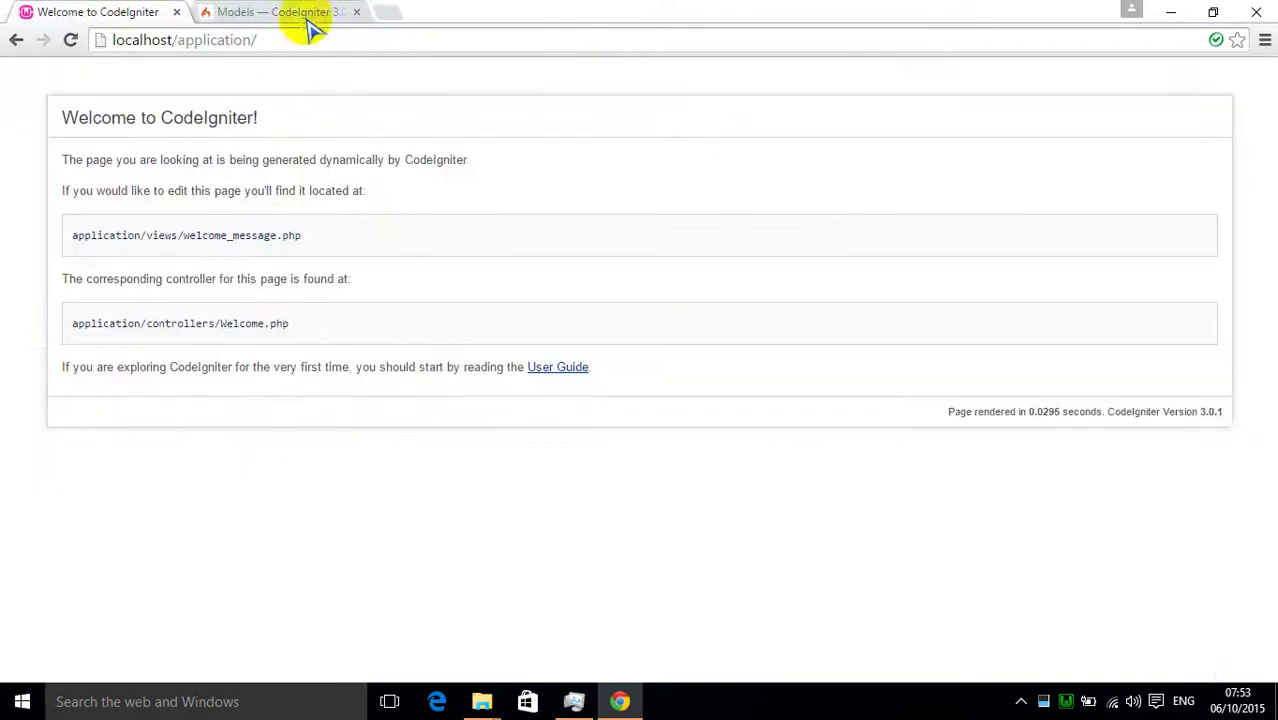
pyautogui.click(1171, 13)
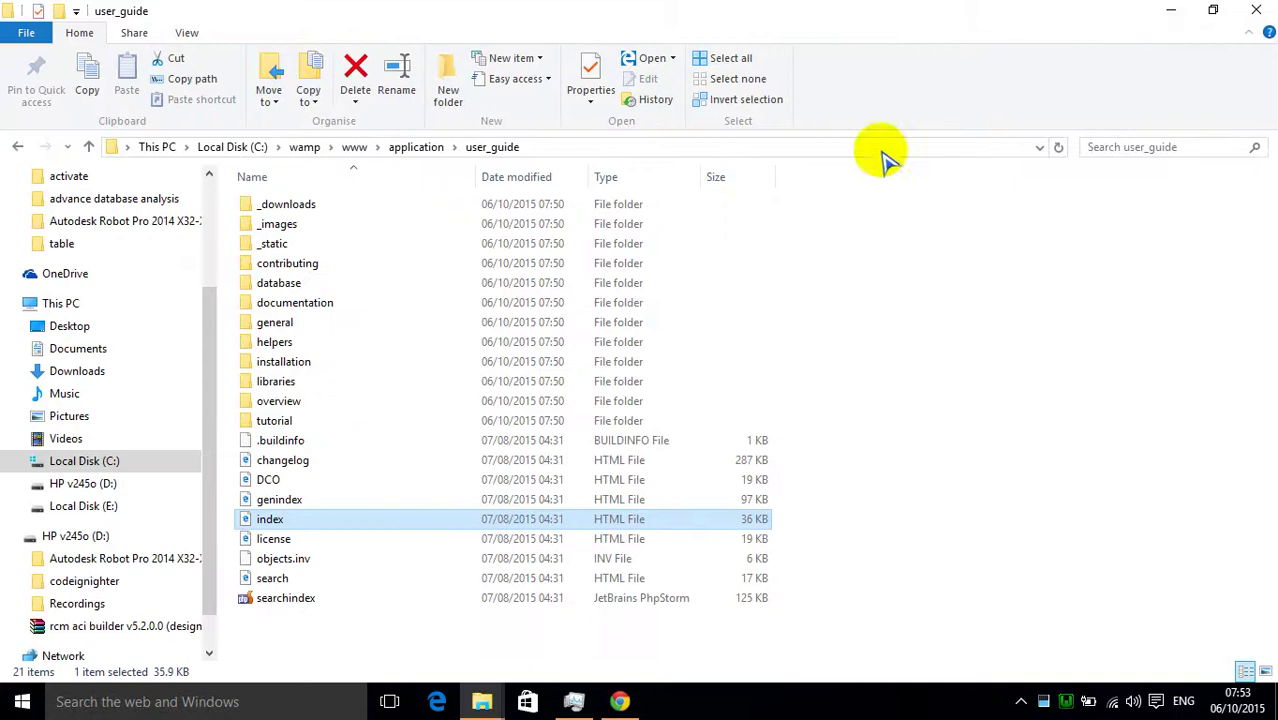